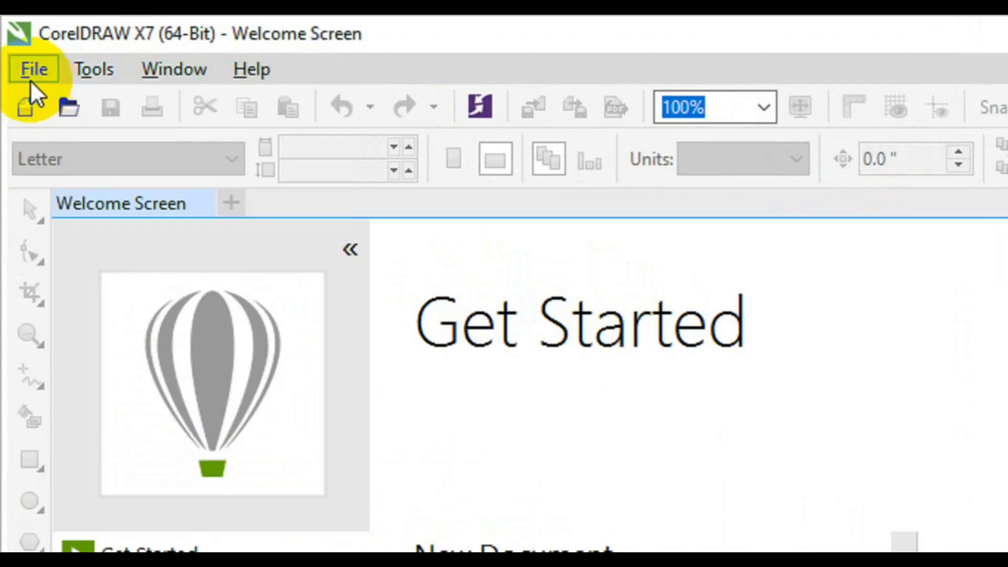
Step: Start a new document and name it "Facebook Banner Design"
{"action": "left_click", "coordinate": [48, 106]}
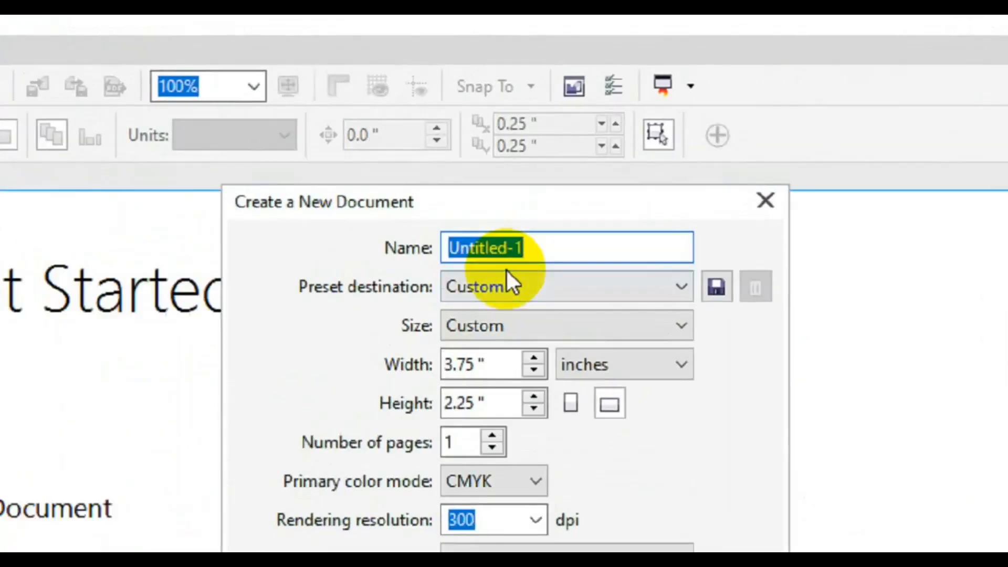
{"action": "type", "text": "Facebok"}
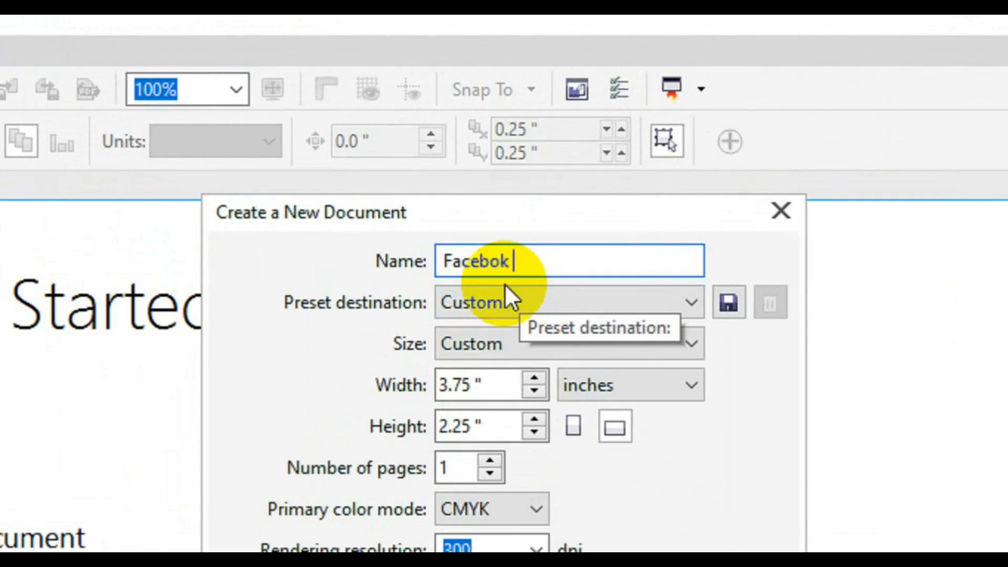
{"action": "key", "text": "BackSpace"}
{"action": "type", "text": "ok B"}
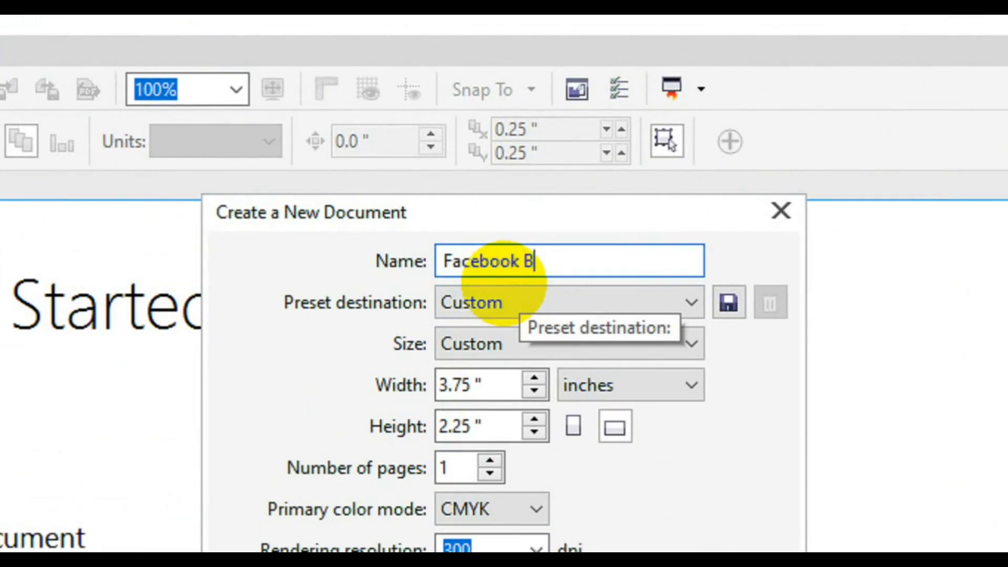
{"action": "type", "text": "anner Design"}
{"action": "key", "text": "Tab"}
{"action": "key", "text": "Tab"}
{"action": "key", "text": "Tab"}
Step: Set the page units to pixels, the width to 851 px and the height to 315 px, and create the document
{"action": "left_click", "coordinate": [595, 381]}
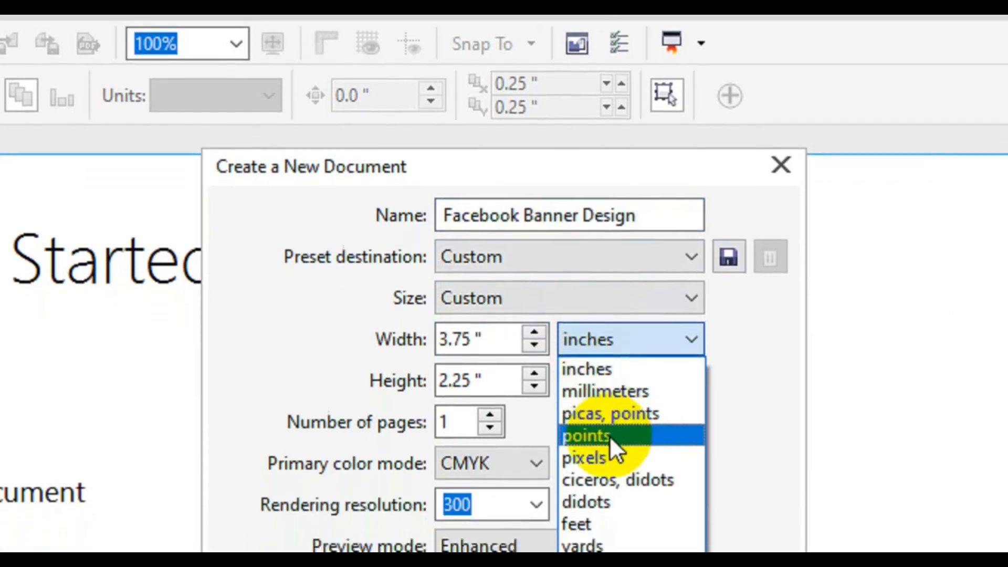
{"action": "left_click", "coordinate": [604, 502]}
{"action": "triple_click", "coordinate": [472, 304]}
{"action": "type", "text": "315"}
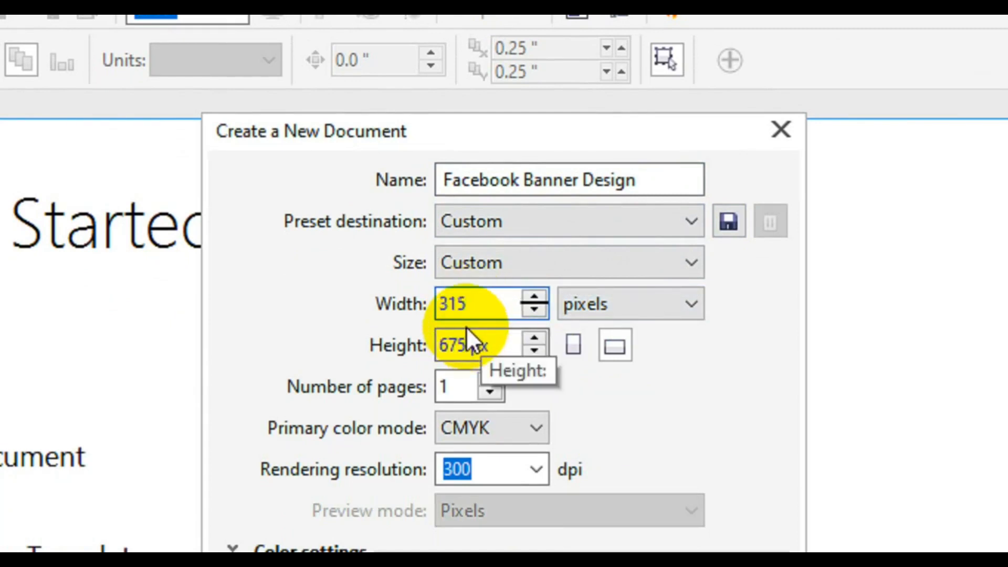
{"action": "key", "text": "ctrl+a"}
{"action": "type", "text": "852"}
{"action": "key", "text": "BackSpace"}
{"action": "type", "text": "1"}
{"action": "key", "text": "Tab"}
{"action": "key", "text": "Tab"}
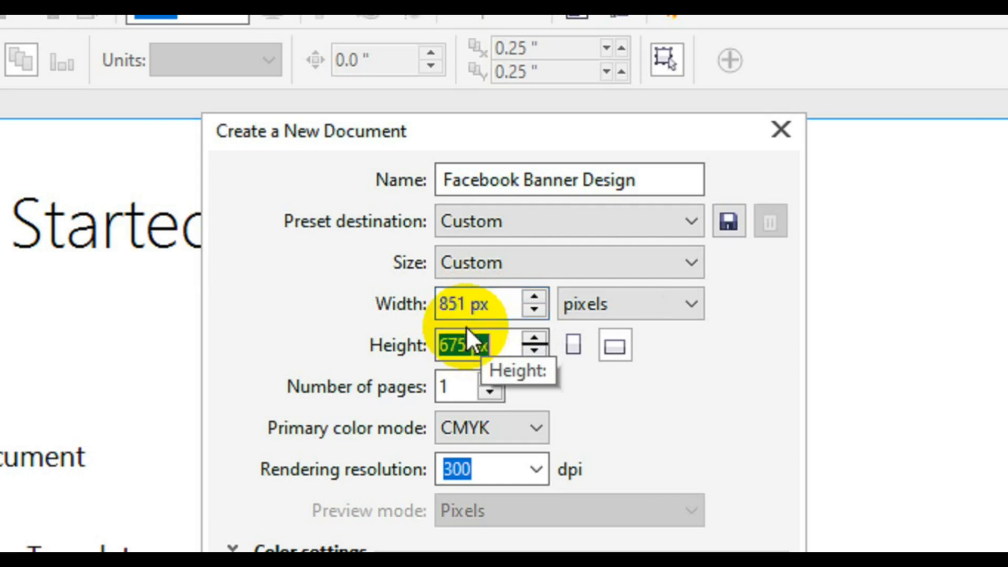
{"action": "type", "text": "315"}
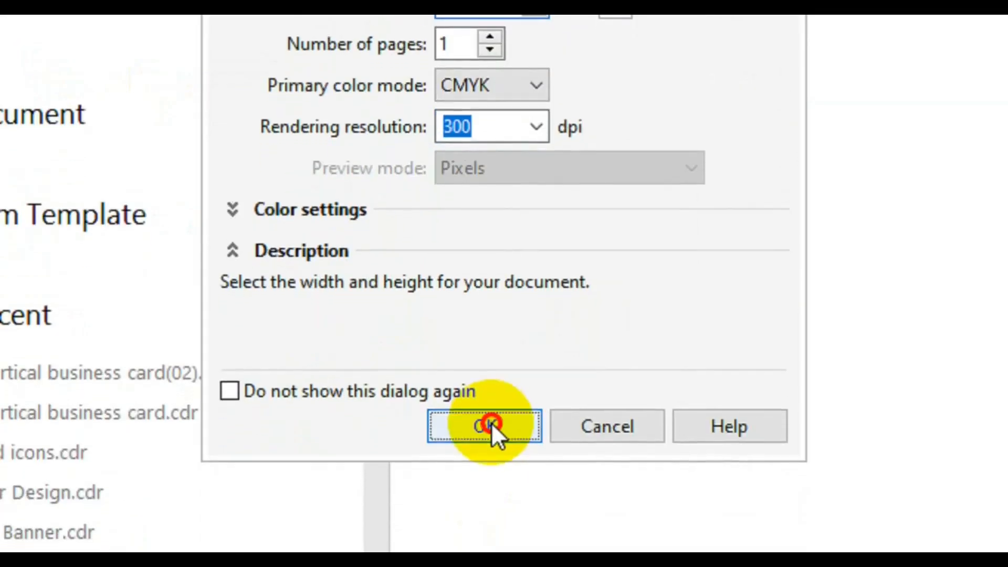
{"action": "left_click", "coordinate": [489, 421]}
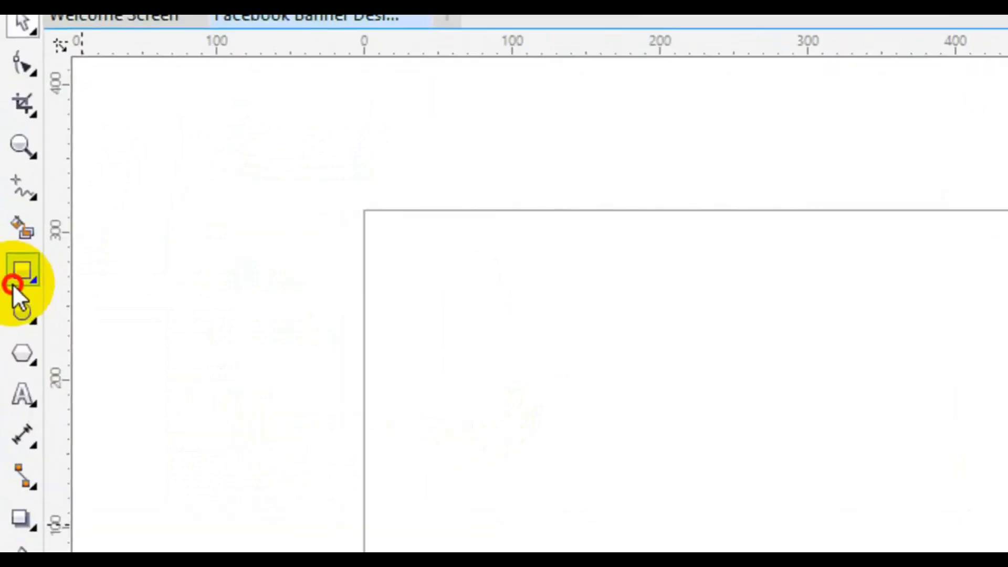
Step: Create a rectangle that matches the page size and convert it to curves
{"action": "double_click", "coordinate": [10, 239]}
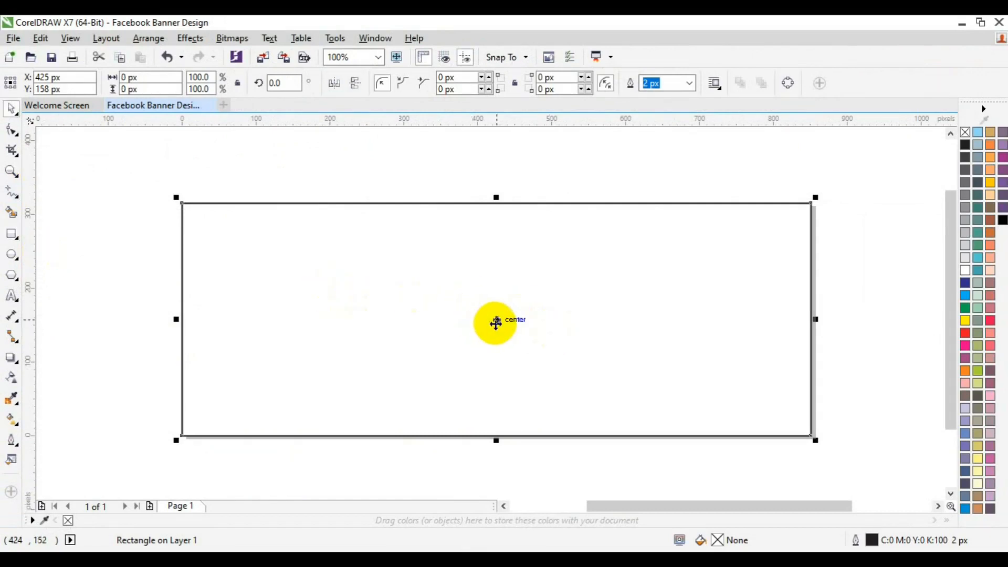
{"action": "right_click", "coordinate": [495, 323]}
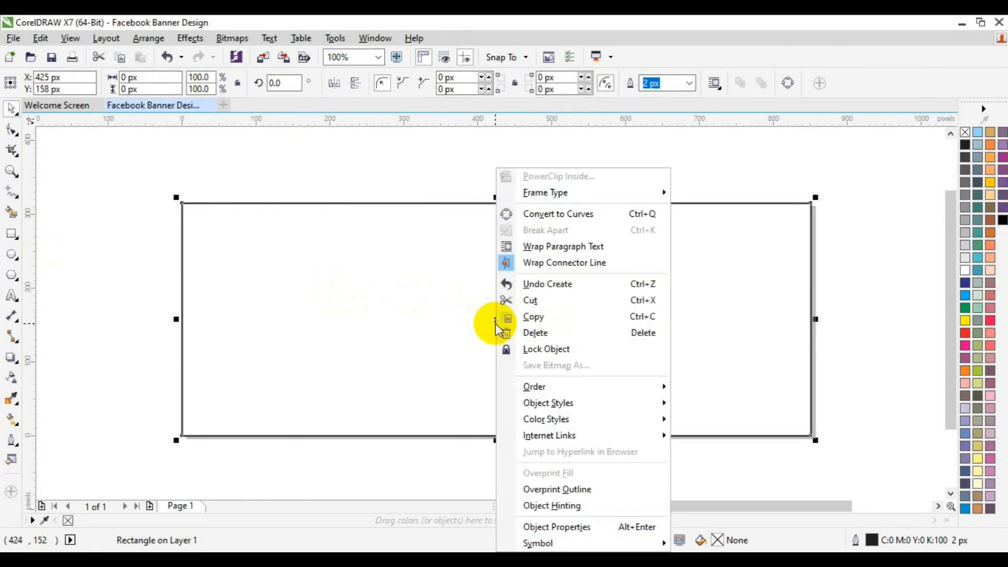
{"action": "left_click", "coordinate": [567, 215]}
Step: Move the two right corner nodes of the page-sized curve inward so the shape is about 421 px wide
{"action": "left_click", "coordinate": [11, 130]}
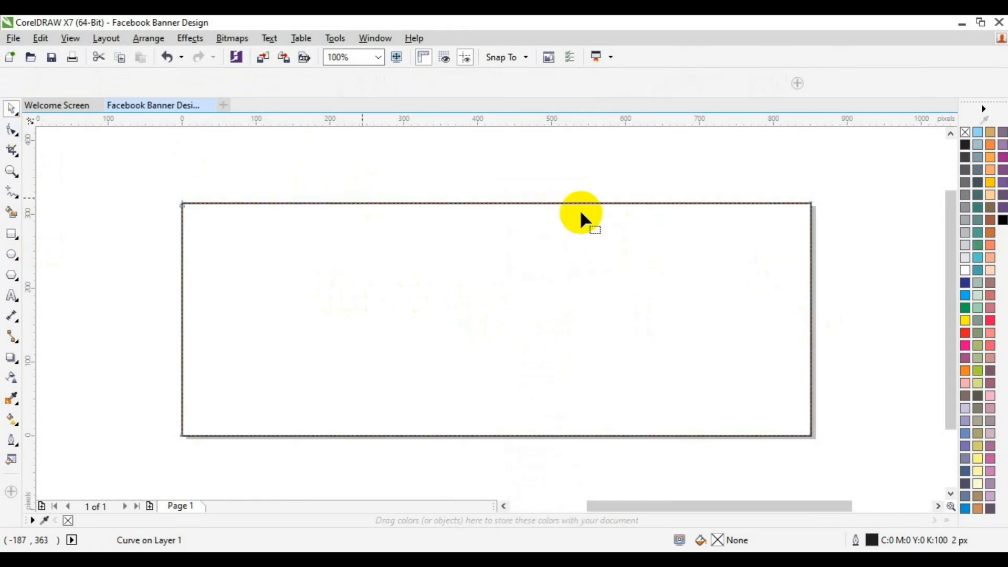
{"action": "left_click_drag", "start_coordinate": [720, 173], "coordinate": [425, 339]}
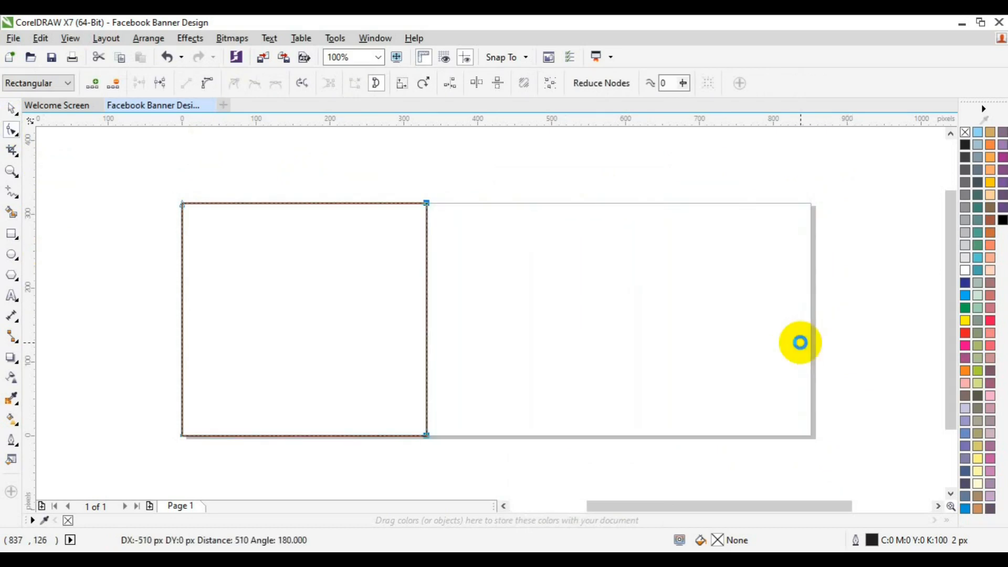
{"action": "key", "text": "Right"}
{"action": "key", "text": "Right"}
{"action": "key", "text": "Right"}
{"action": "key", "text": "Right"}
{"action": "key", "text": "Right"}
{"action": "key", "text": "Right"}
{"action": "key", "text": "Right"}
{"action": "key", "text": "Right"}
{"action": "key", "text": "Right"}
{"action": "key", "text": "space"}
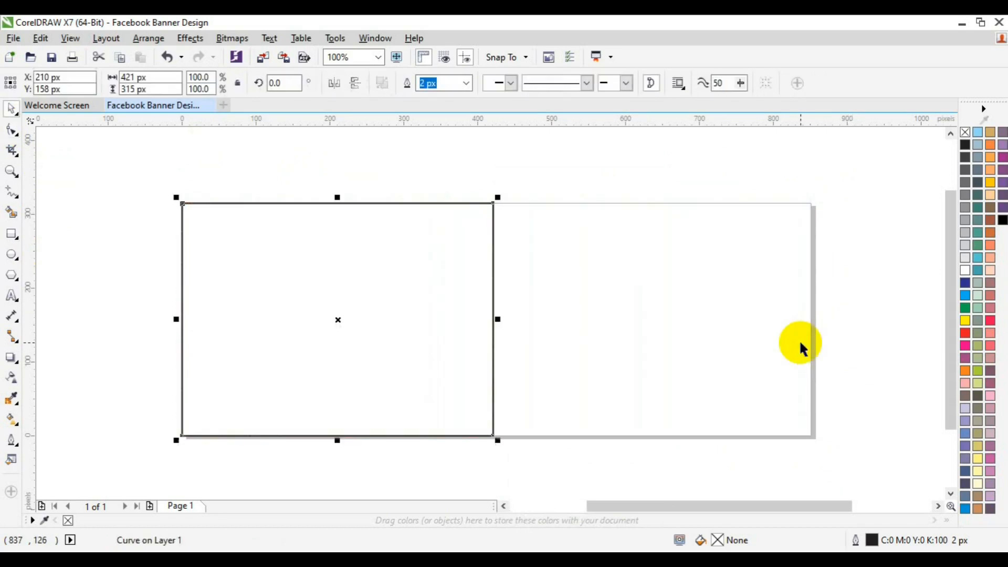
Step: Shift the shape's upper-right corner node about 140 px to the left to slant its right side
{"action": "key", "text": "space"}
{"action": "left_click_drag", "start_coordinate": [451, 173], "coordinate": [520, 225]}
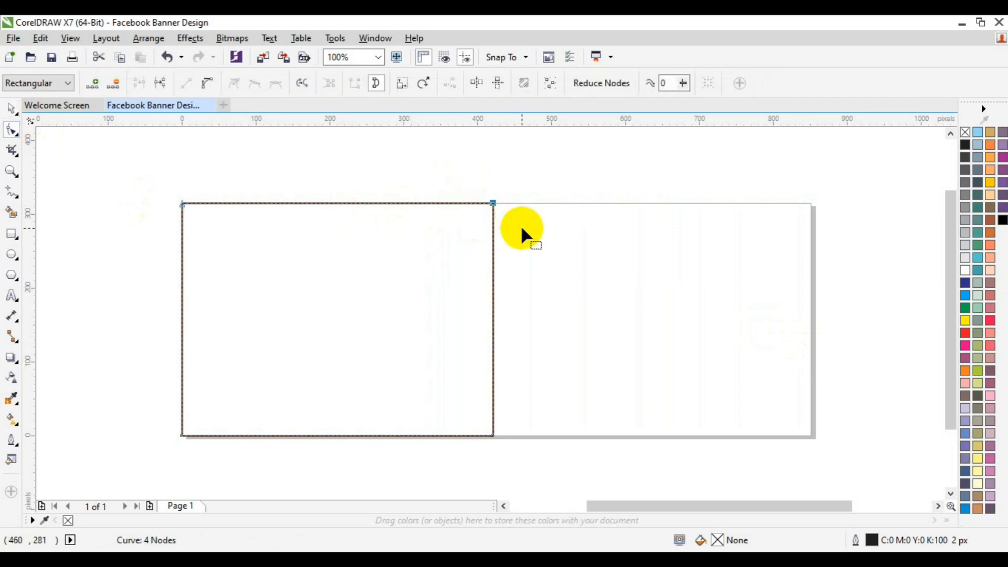
{"action": "key", "text": "Left"}
{"action": "key", "text": "Left"}
{"action": "key", "text": "Left"}
{"action": "key", "text": "Left"}
{"action": "key", "text": "Left"}
{"action": "key", "text": "Left"}
{"action": "key", "text": "Left"}
{"action": "key", "text": "Left"}
{"action": "key", "text": "Left"}
{"action": "key", "text": "Left"}
{"action": "key", "text": "Left"}
{"action": "key", "text": "Left"}
{"action": "key", "text": "Left"}
{"action": "key", "text": "Left"}
{"action": "key", "text": "Left"}
{"action": "key", "text": "Left"}
{"action": "key", "text": "Left"}
{"action": "key", "text": "Left"}
{"action": "key", "text": "Right"}
{"action": "key", "text": "Right"}
{"action": "key", "text": "Right"}
{"action": "key", "text": "Right"}
{"action": "key", "text": "Right"}
{"action": "key", "text": "Right"}
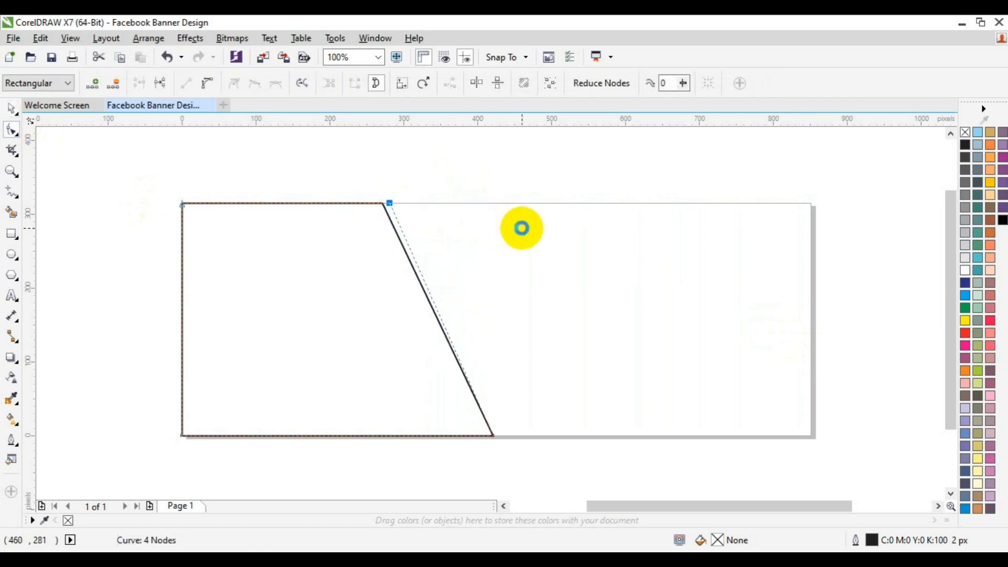
{"action": "key", "text": "Left"}
{"action": "key", "text": "Left"}
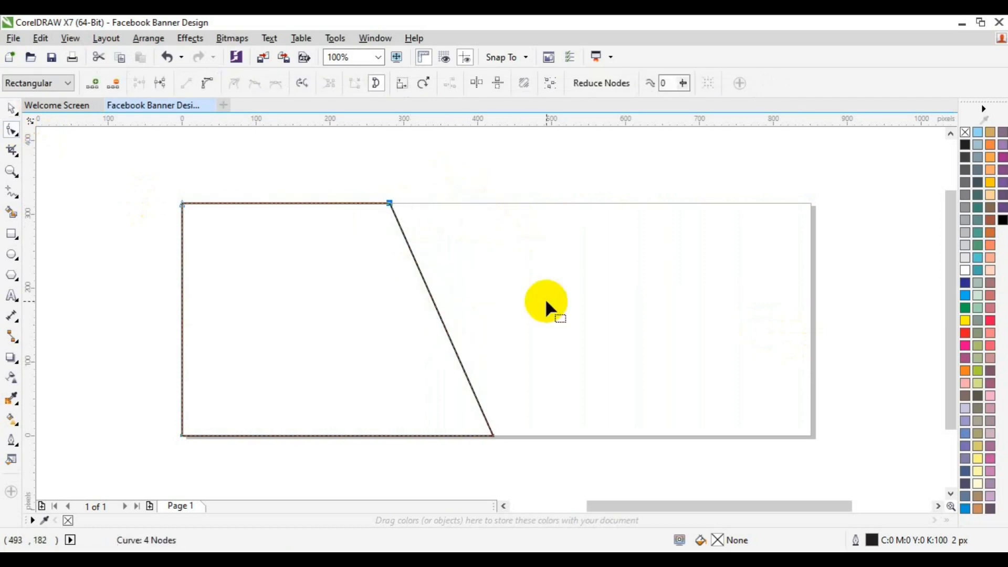
Step: Shift the shape's lower-right corner node 30 px to the right, widening the base to 451 px
{"action": "left_click_drag", "start_coordinate": [545, 298], "coordinate": [464, 446]}
{"action": "key", "text": "Right"}
{"action": "key", "text": "Right"}
{"action": "key", "text": "Right"}
{"action": "key", "text": "space"}
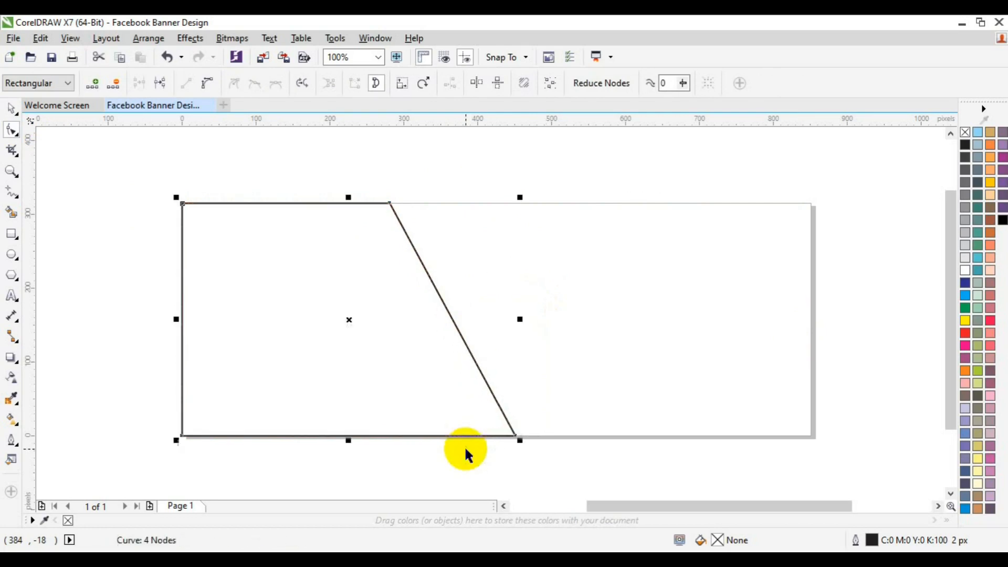
Step: Duplicate the slanted shape about 40 px to the right and repeat the duplication once more at the same offset
{"action": "left_click_drag", "start_coordinate": [357, 337], "coordinate": [387, 338]}
{"action": "left_click", "coordinate": [418, 362]}
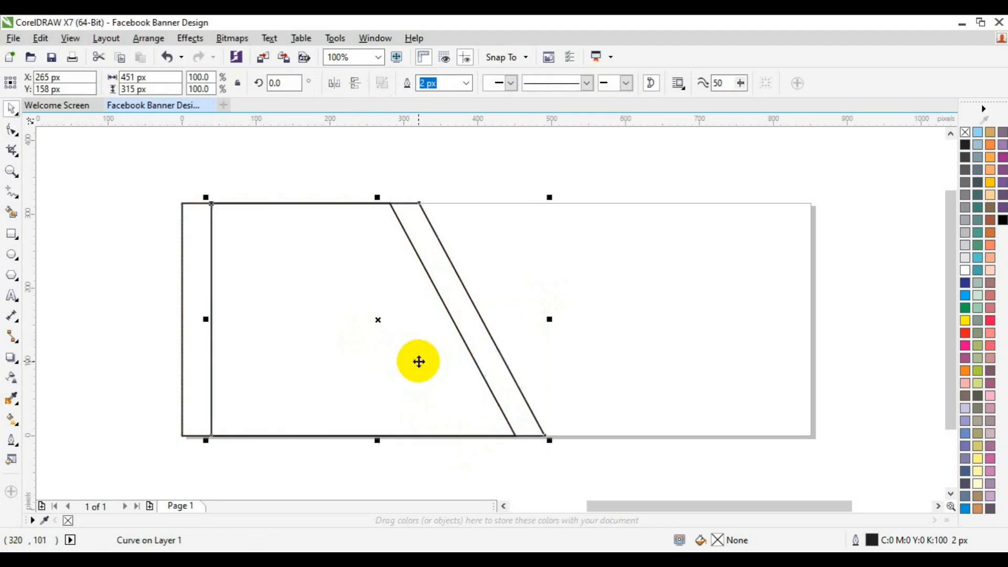
{"action": "key", "text": "ctrl+r"}
{"action": "left_click", "coordinate": [113, 271]}
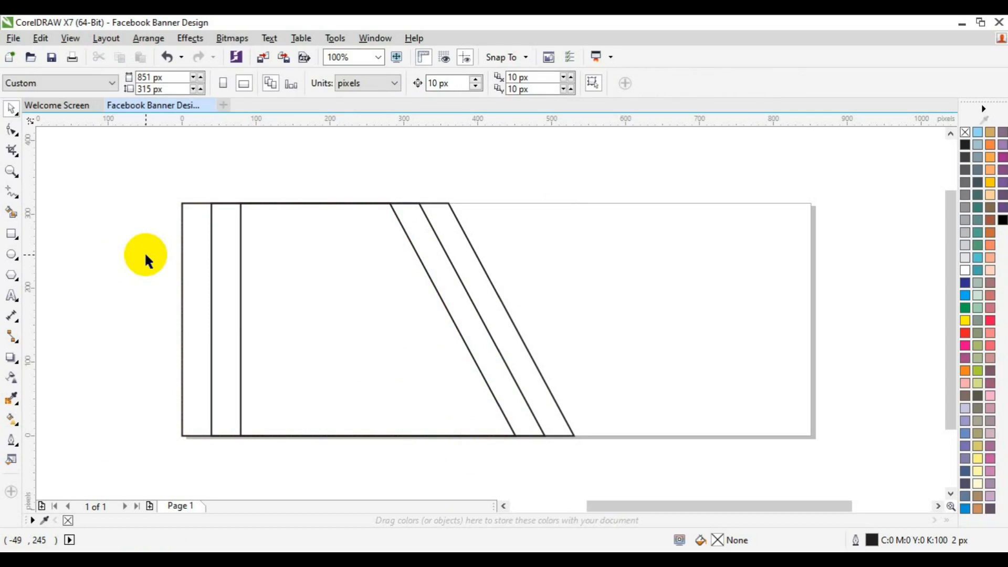
Step: Smart Fill the two slanted strips between the overlapping shapes with black
{"action": "left_click", "coordinate": [11, 212]}
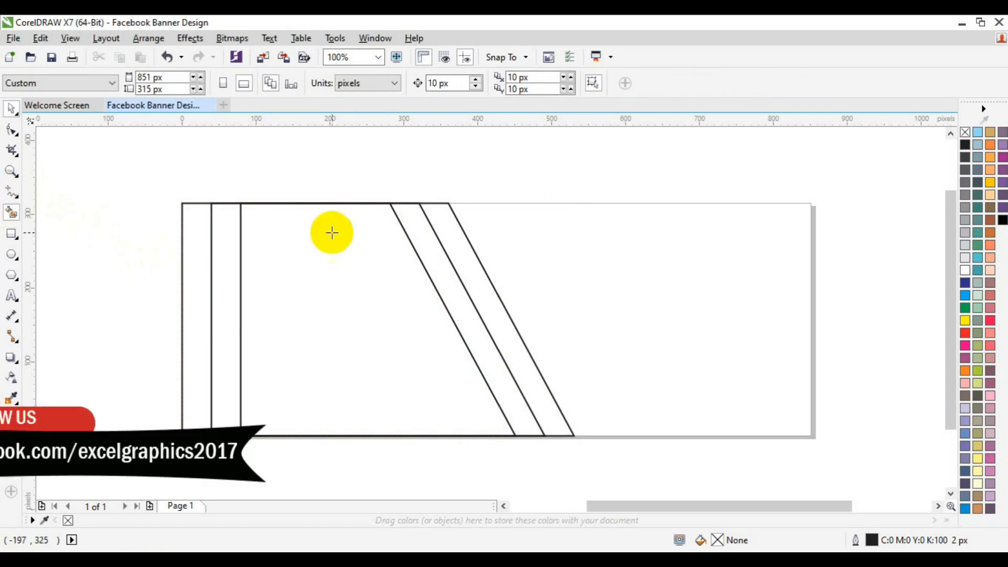
{"action": "left_click", "coordinate": [416, 237]}
{"action": "left_click", "coordinate": [450, 243]}
Step: Delete the two shifted copies of the slanted shape, keeping the original and the black strips
{"action": "key", "text": "space"}
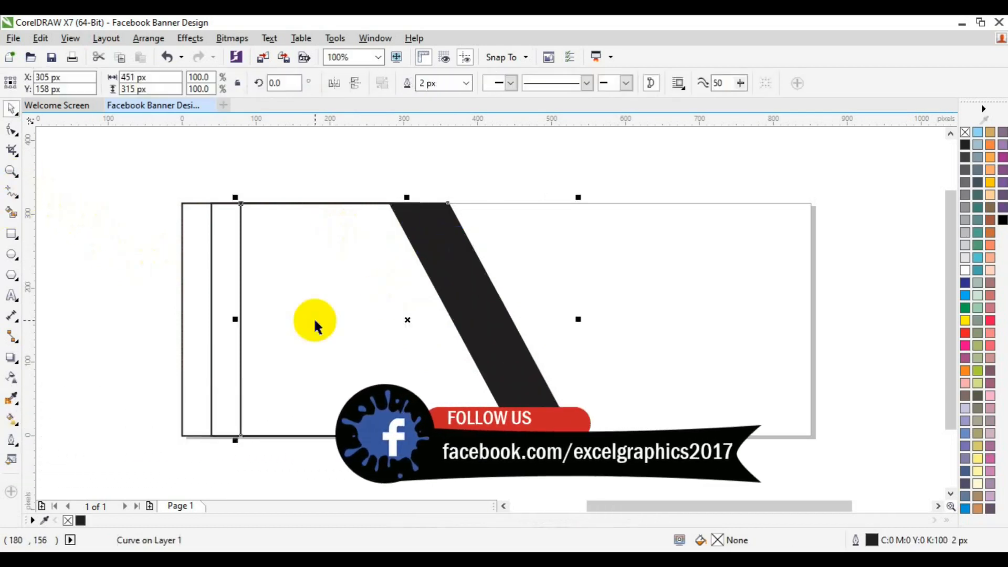
{"action": "key", "text": "Delete"}
{"action": "left_click", "coordinate": [288, 337]}
{"action": "key", "text": "Delete"}
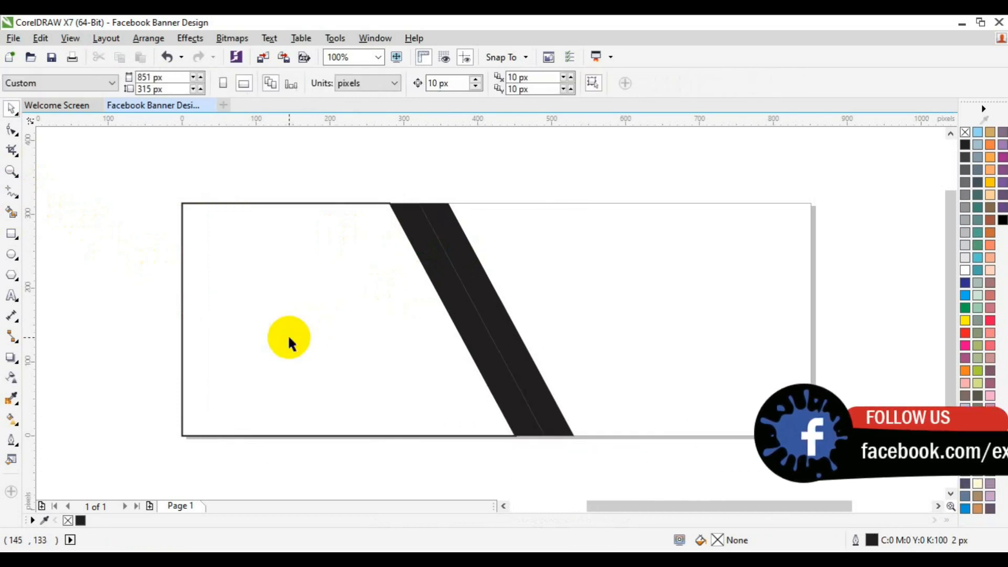
Step: Draw a rectangle about 481 by 211 px across the upper-left part of the banner and the black strips
{"action": "left_click", "coordinate": [14, 234]}
{"action": "left_click_drag", "start_coordinate": [208, 191], "coordinate": [562, 346]}
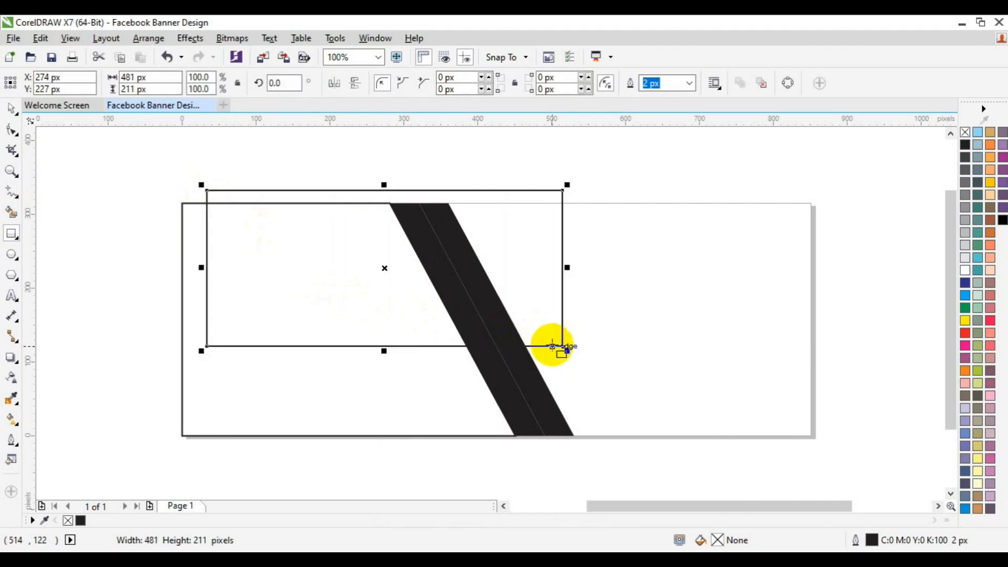
{"action": "left_click", "coordinate": [383, 270]}
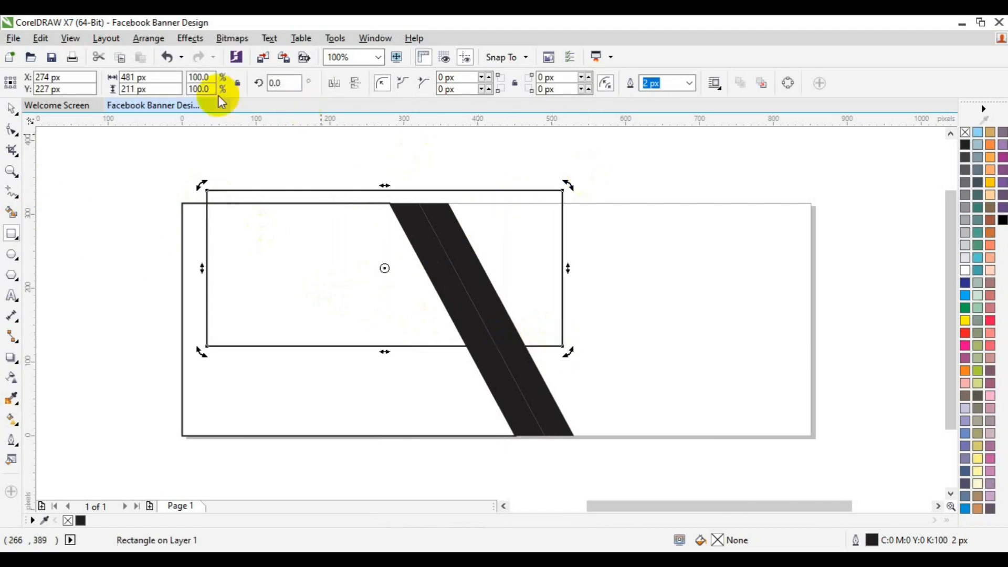
Step: Rotate the new rectangle by 45 degrees and mirror it horizontally
{"action": "left_click", "coordinate": [271, 84]}
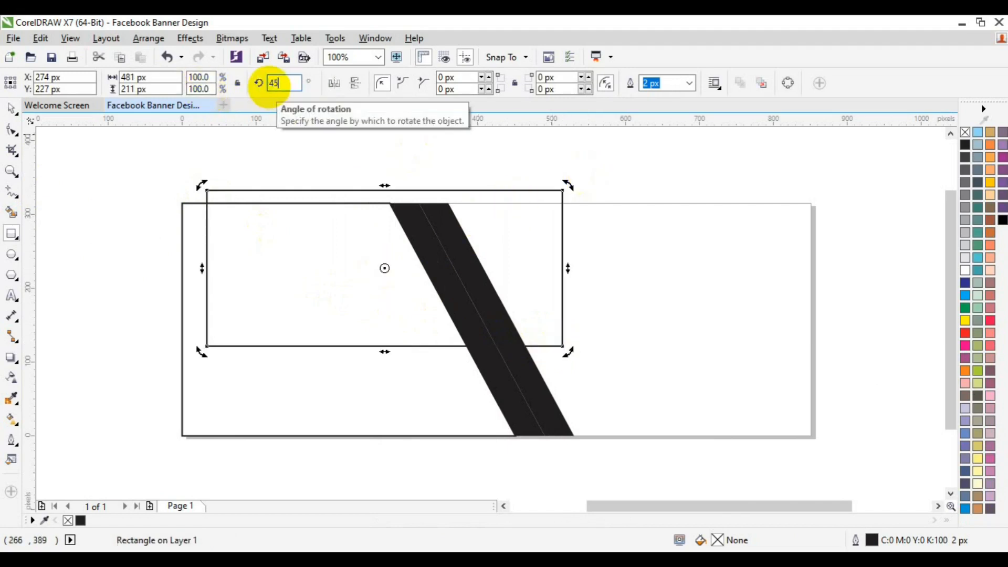
{"action": "type", "text": "45"}
{"action": "key", "text": "Return"}
{"action": "left_click", "coordinate": [334, 83]}
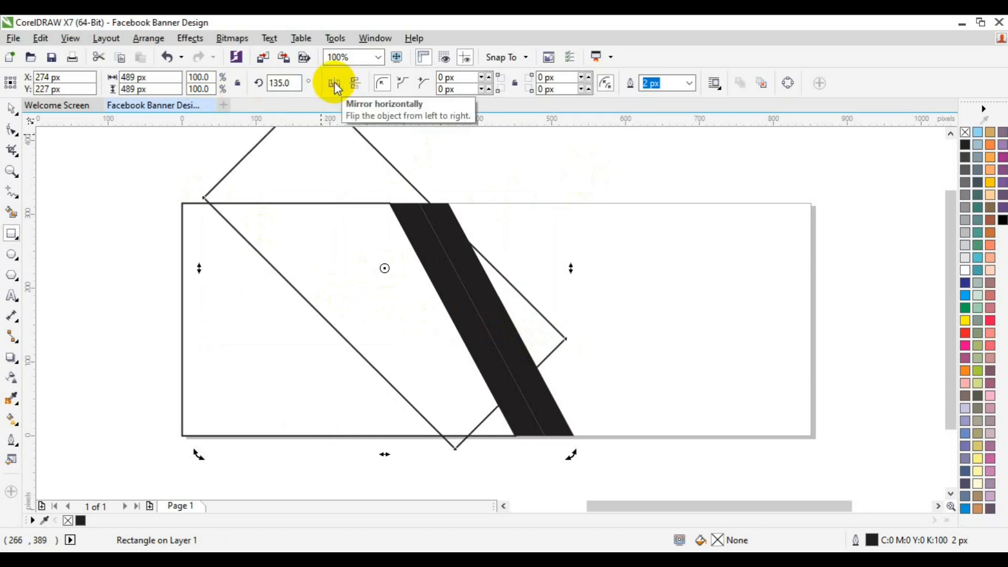
Step: Round the rotated rectangle's corners fully, to a radius of about 106 px
{"action": "left_click", "coordinate": [11, 130]}
{"action": "left_click_drag", "start_coordinate": [566, 338], "coordinate": [342, 261]}
{"action": "key", "text": "space"}
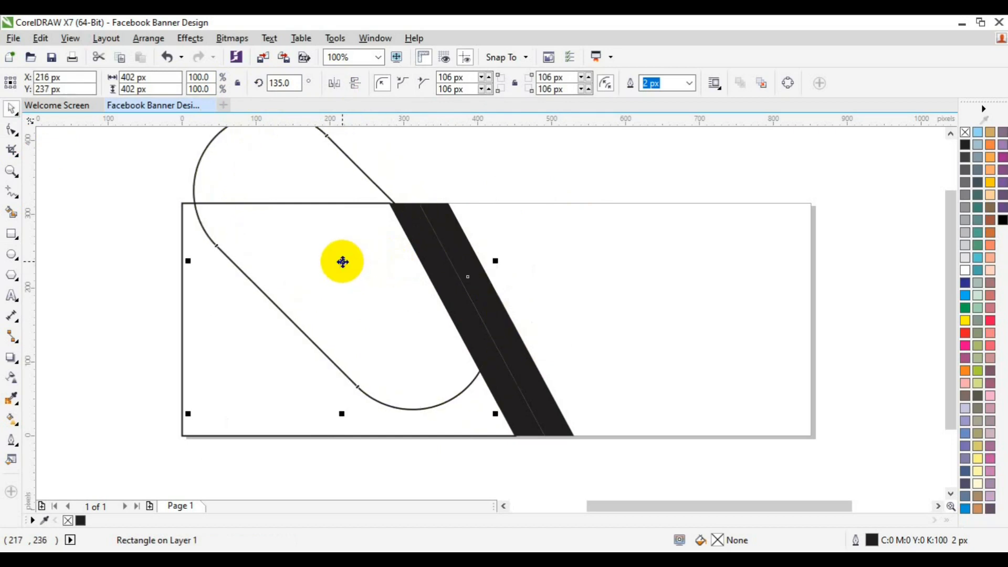
Step: Give the rounded shape a dark blue outline, and scale and reposition it to about 410 px across at X 220, Y 230 px
{"action": "right_click", "coordinate": [966, 284]}
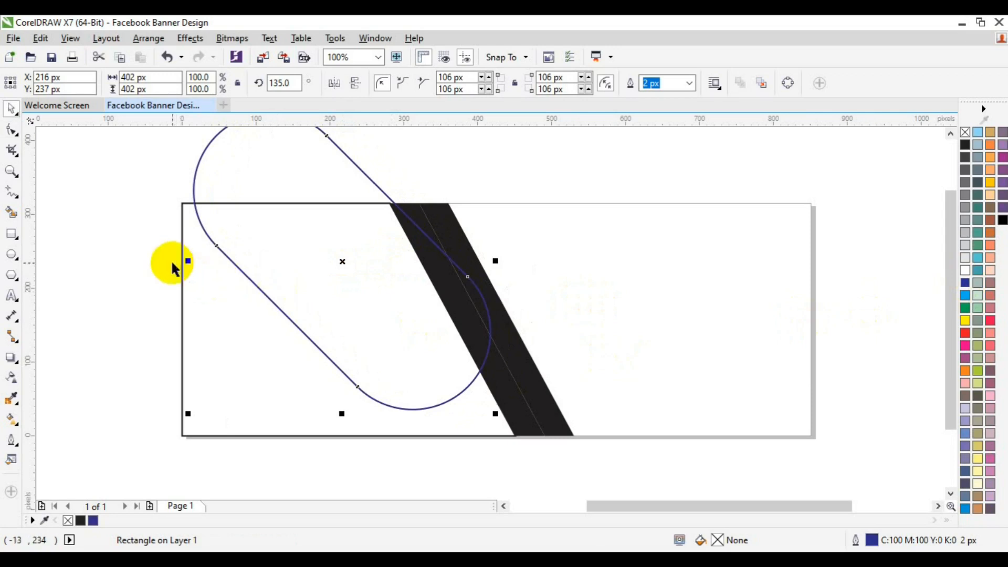
{"action": "left_click_drag", "start_coordinate": [341, 259], "coordinate": [331, 263]}
{"action": "left_click_drag", "start_coordinate": [483, 419], "coordinate": [491, 421]}
{"action": "left_click_drag", "start_coordinate": [428, 353], "coordinate": [442, 358]}
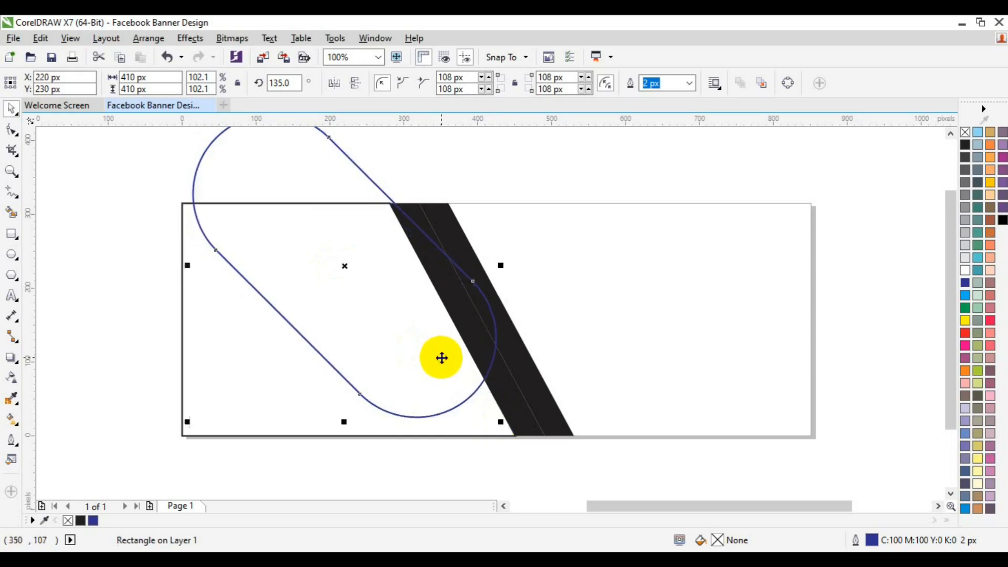
Step: Change the stacking order of the unfilled slanted shape on the left part of the page
{"action": "left_click", "coordinate": [146, 355]}
{"action": "left_click", "coordinate": [215, 355]}
{"action": "right_click", "coordinate": [215, 355]}
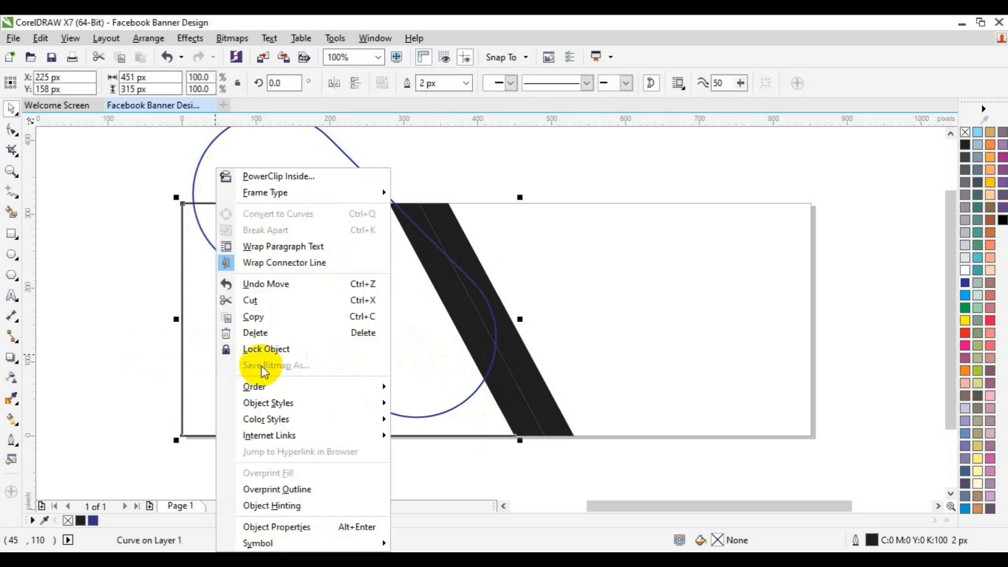
{"action": "mouse_move", "coordinate": [254, 385]}
{"action": "left_click", "coordinate": [444, 385]}
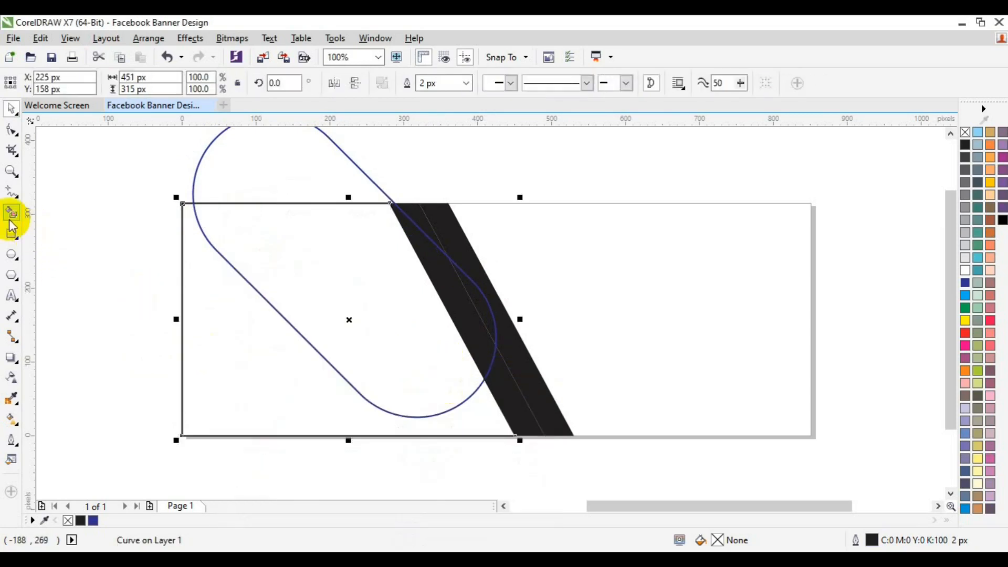
Step: Smart Fill the banner and strip areas inside the rounded outline with black and no outline, and undo a trial weld of the pieces
{"action": "left_click", "coordinate": [11, 214]}
{"action": "left_click", "coordinate": [330, 265]}
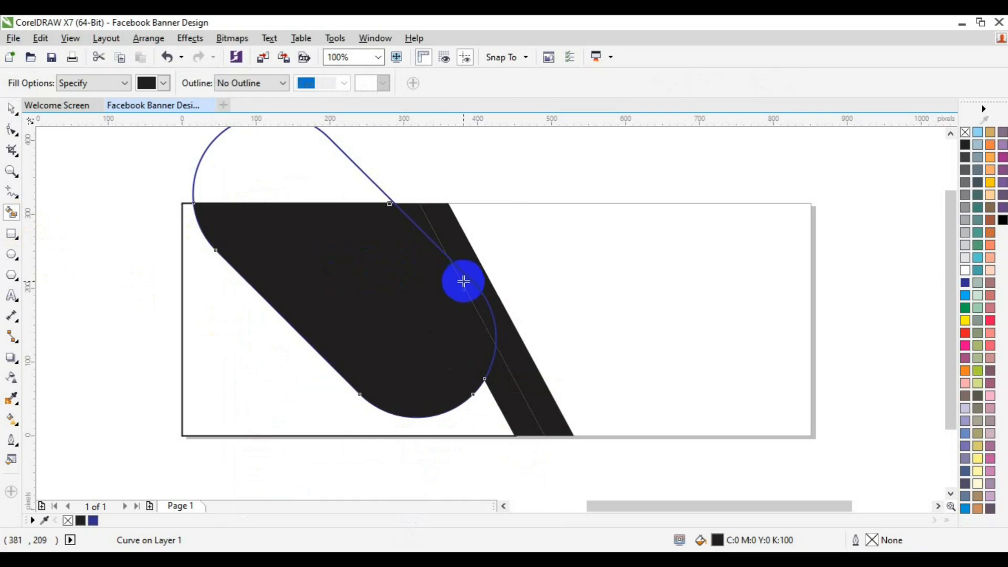
{"action": "key", "text": "space"}
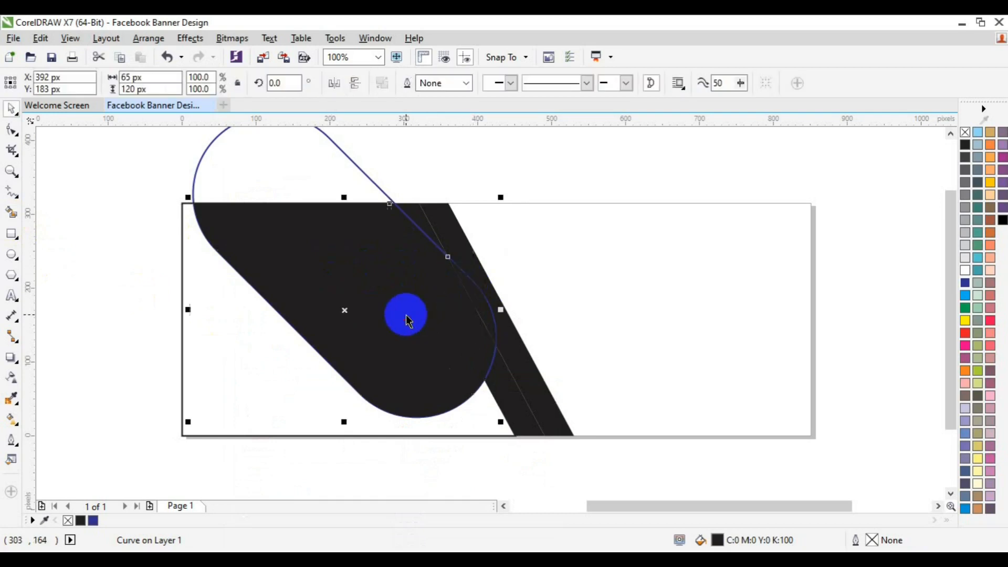
{"action": "left_click", "coordinate": [409, 82]}
{"action": "key", "text": "ctrl+z"}
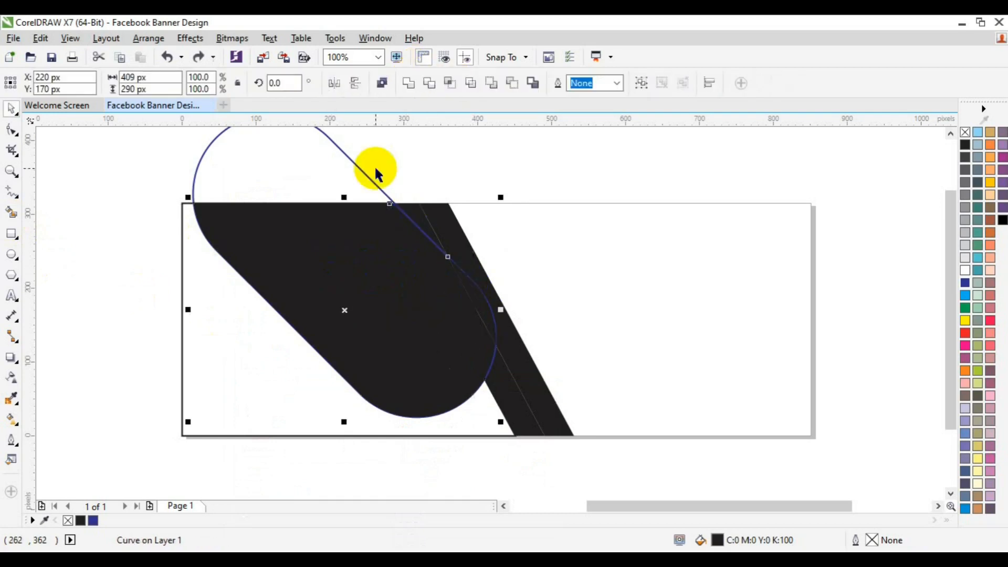
Step: Fill the small sliver beside the strip with 10% black and the large piece inside the rounded outline with white
{"action": "left_click", "coordinate": [479, 299]}
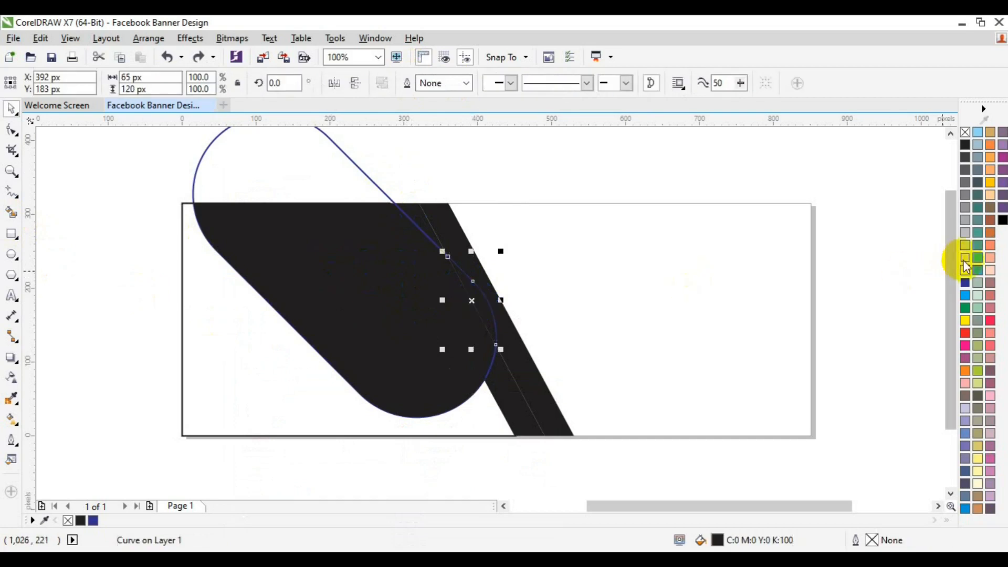
{"action": "left_click", "coordinate": [412, 315]}
{"action": "left_click", "coordinate": [964, 272]}
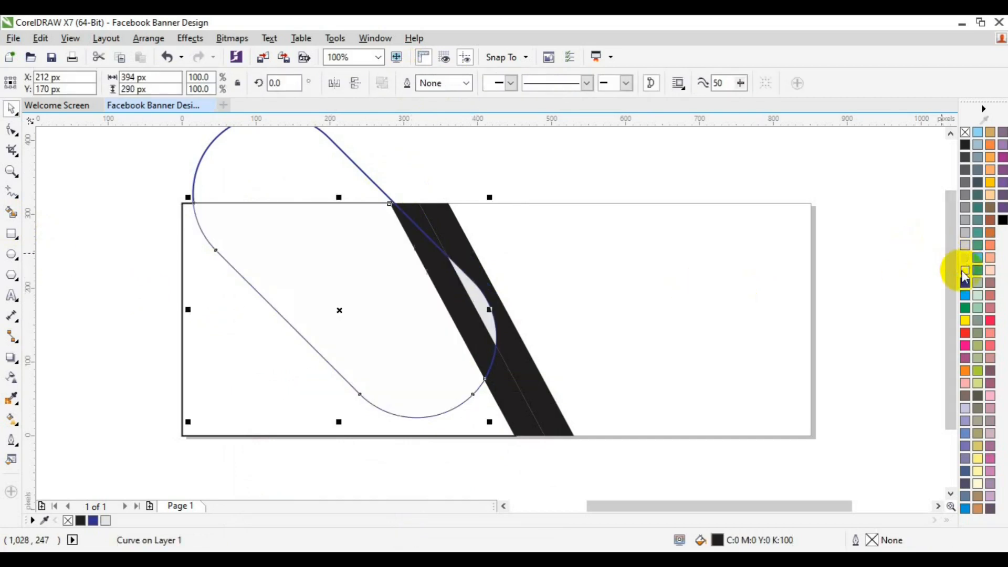
{"action": "left_click", "coordinate": [466, 314]}
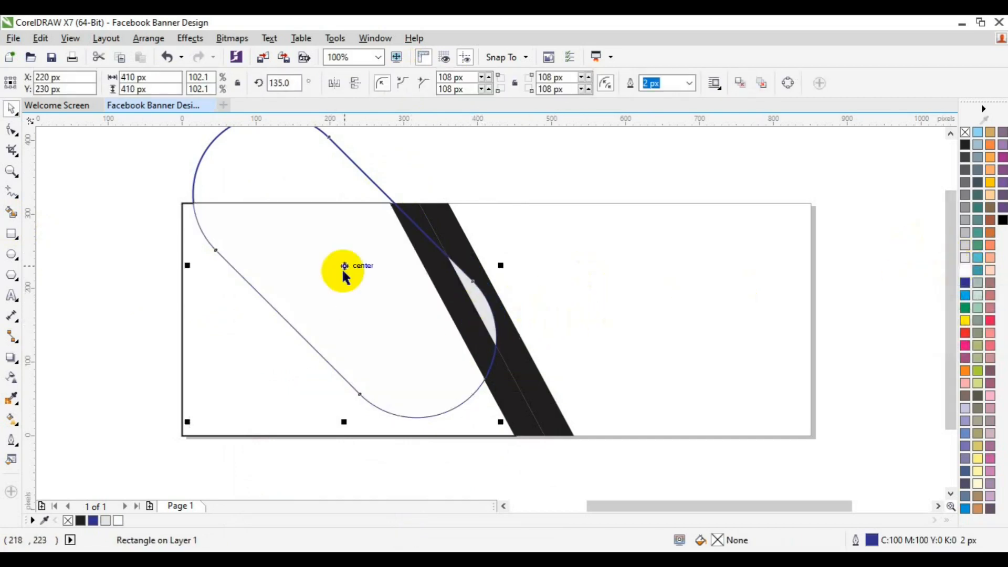
Step: Smart Fill the strip section inside the rounded outline, and weld the three pieces into one shape filled with 10% black
{"action": "left_click", "coordinate": [11, 212]}
{"action": "left_click", "coordinate": [461, 314]}
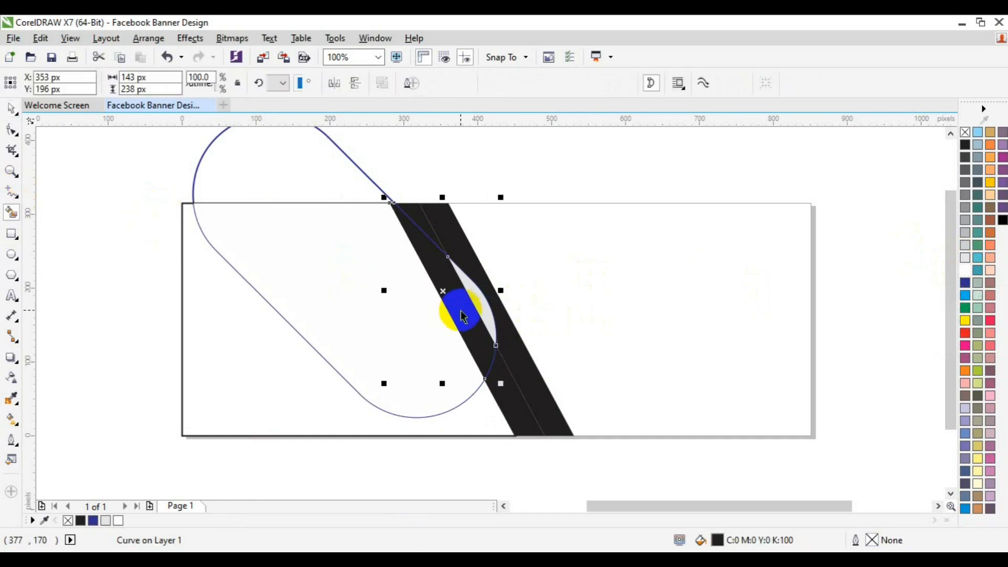
{"action": "key", "text": "space"}
{"action": "left_click", "coordinate": [482, 309], "text": "shift"}
{"action": "left_click", "coordinate": [309, 328], "text": "shift"}
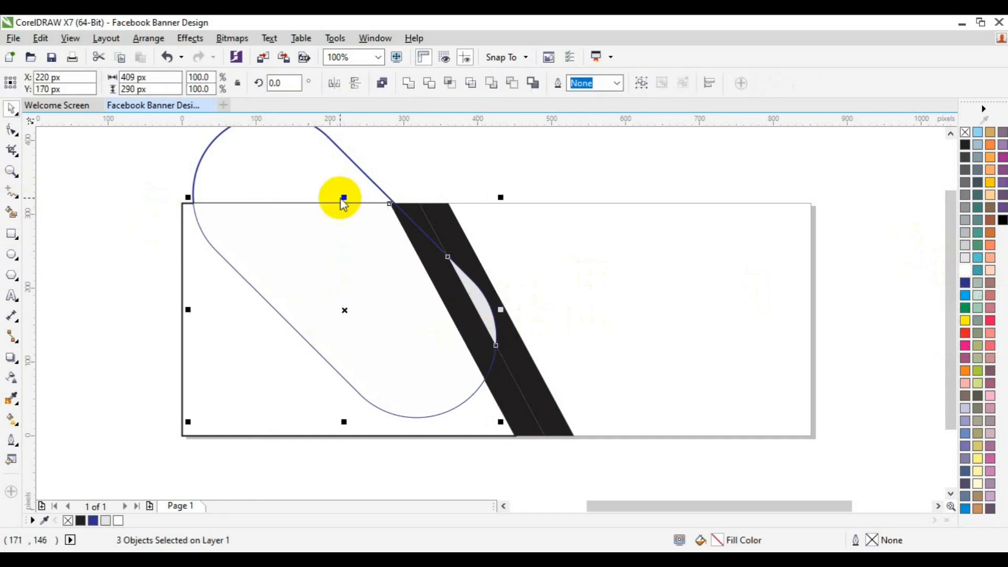
{"action": "left_click", "coordinate": [409, 83]}
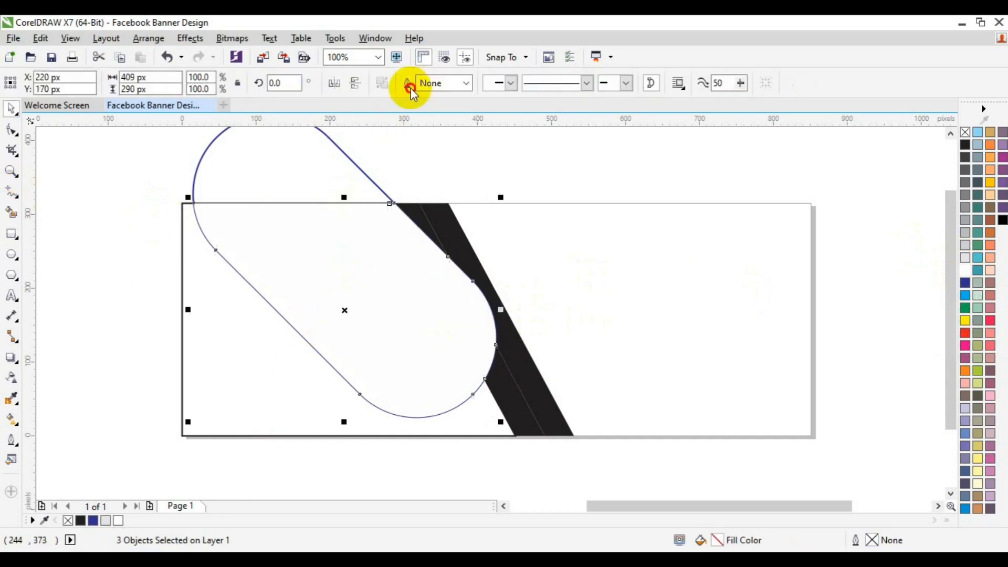
{"action": "left_click", "coordinate": [966, 261]}
Step: Delete the blue rounded outline rectangle around the light grey shape and save the document
{"action": "left_click", "coordinate": [286, 168]}
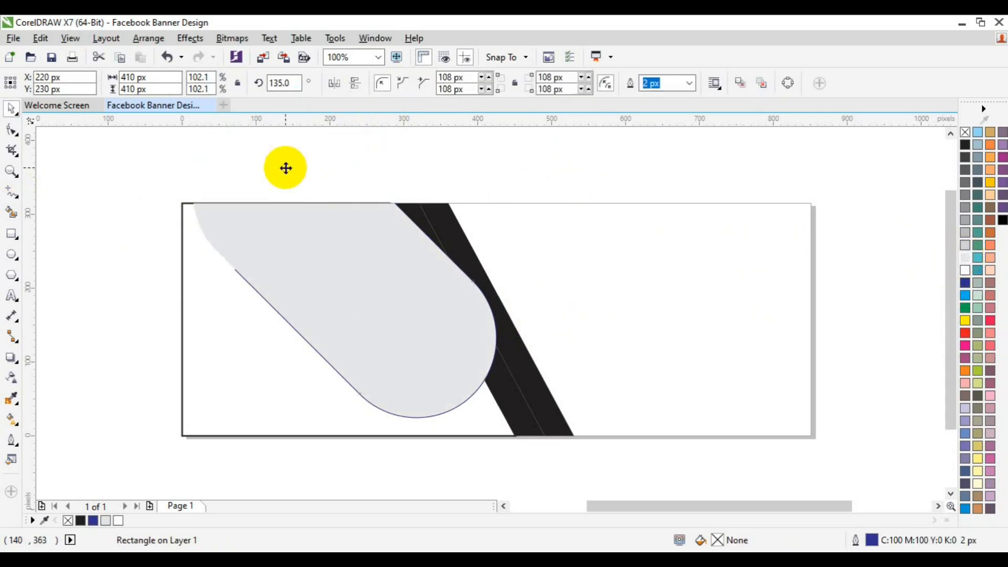
{"action": "key", "text": "Delete"}
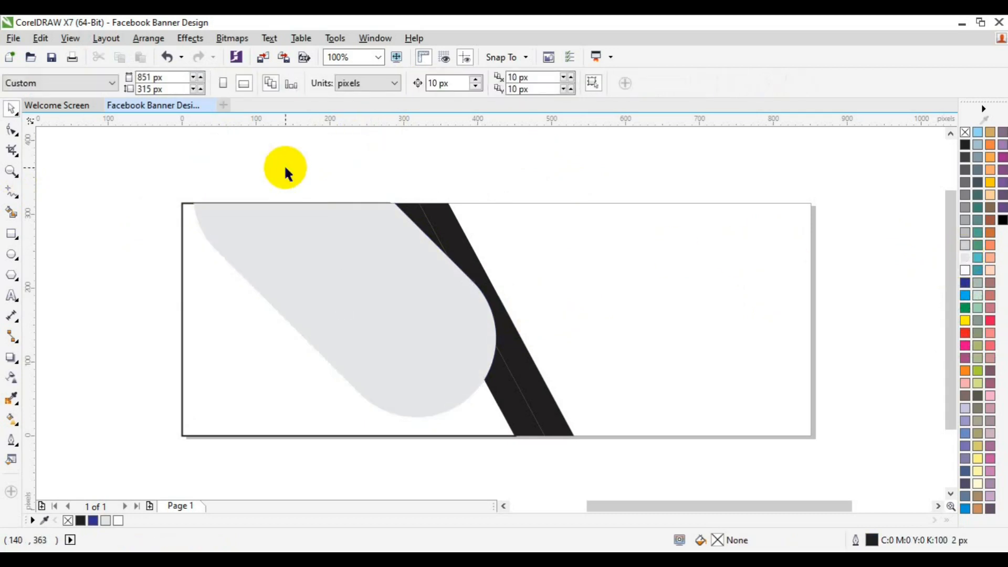
{"action": "key", "text": "ctrl+z"}
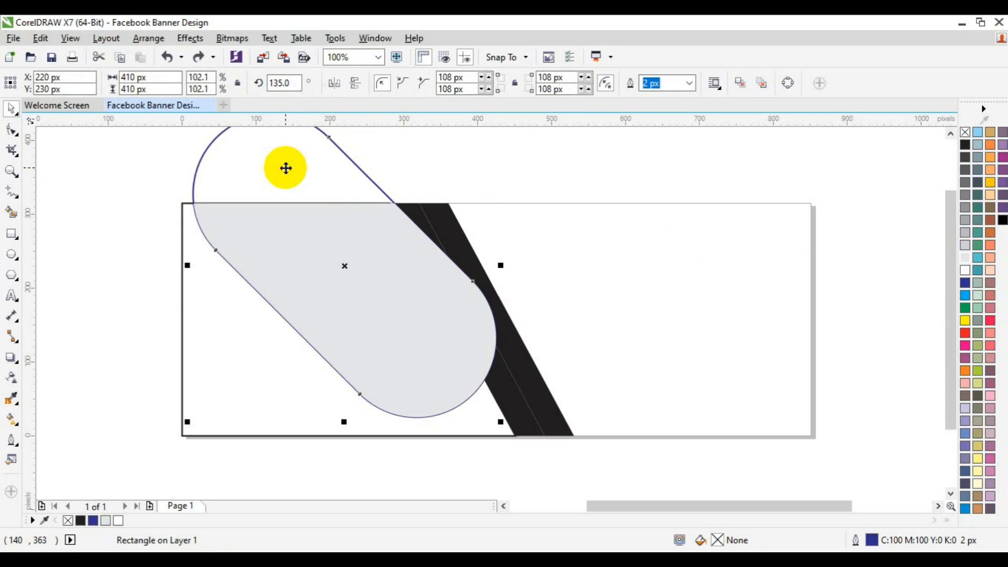
{"action": "left_click", "coordinate": [409, 149]}
{"action": "left_click", "coordinate": [285, 171]}
{"action": "key", "text": "Delete"}
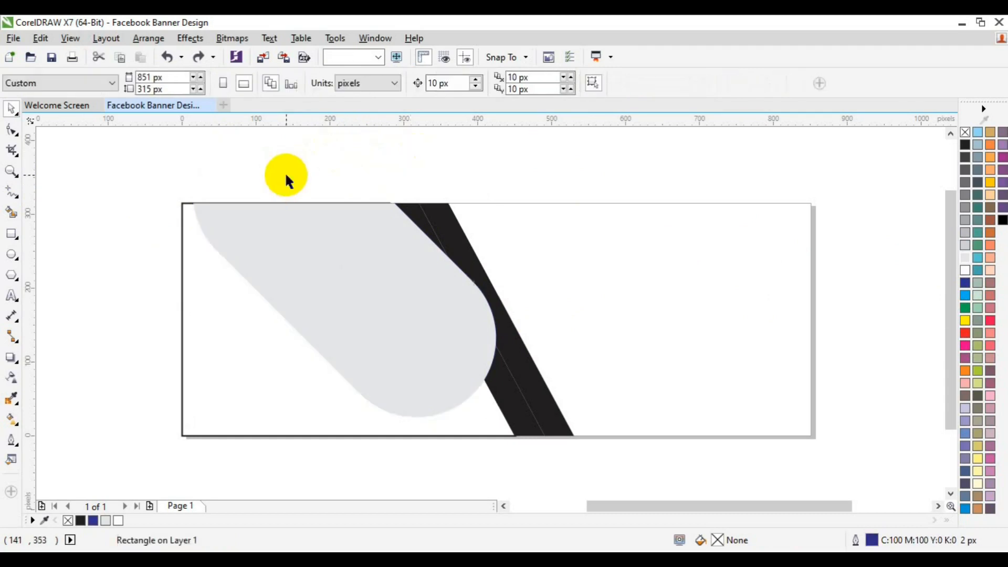
{"action": "key", "text": "ctrl+s"}
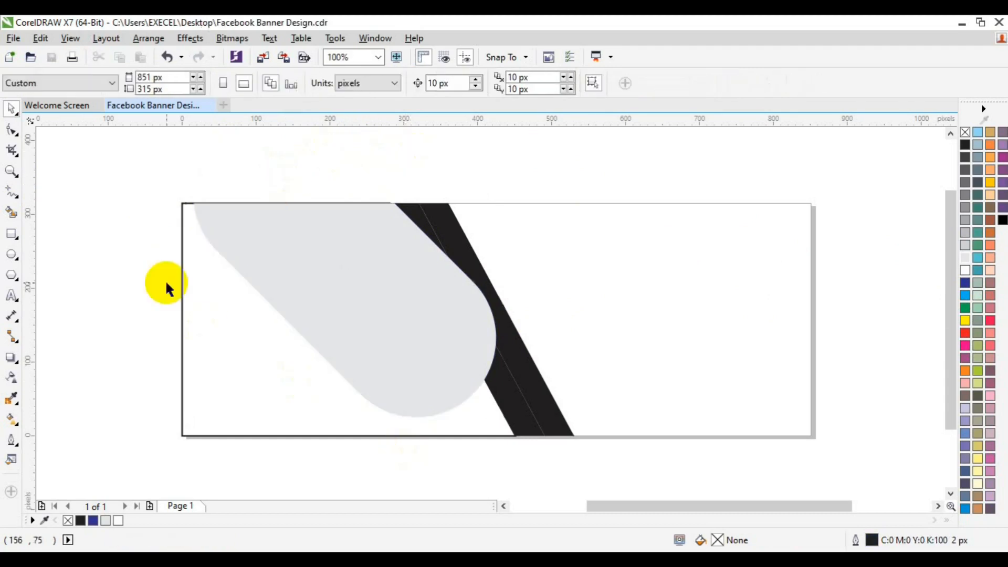
Step: Smart Fill the empty area below the light grey rounded shape with black and no outline
{"action": "left_click", "coordinate": [13, 215]}
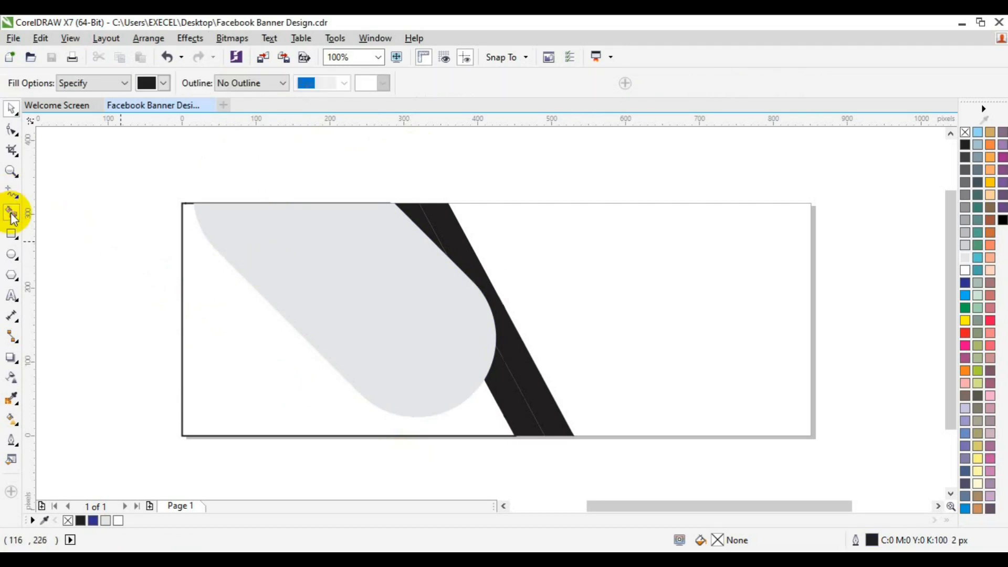
{"action": "left_click", "coordinate": [220, 355]}
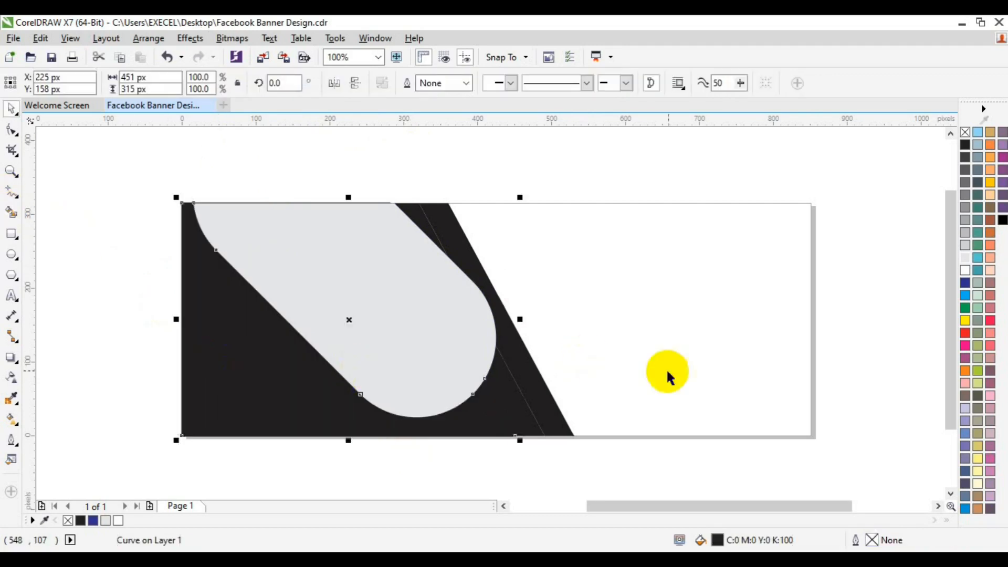
{"action": "left_click", "coordinate": [134, 264]}
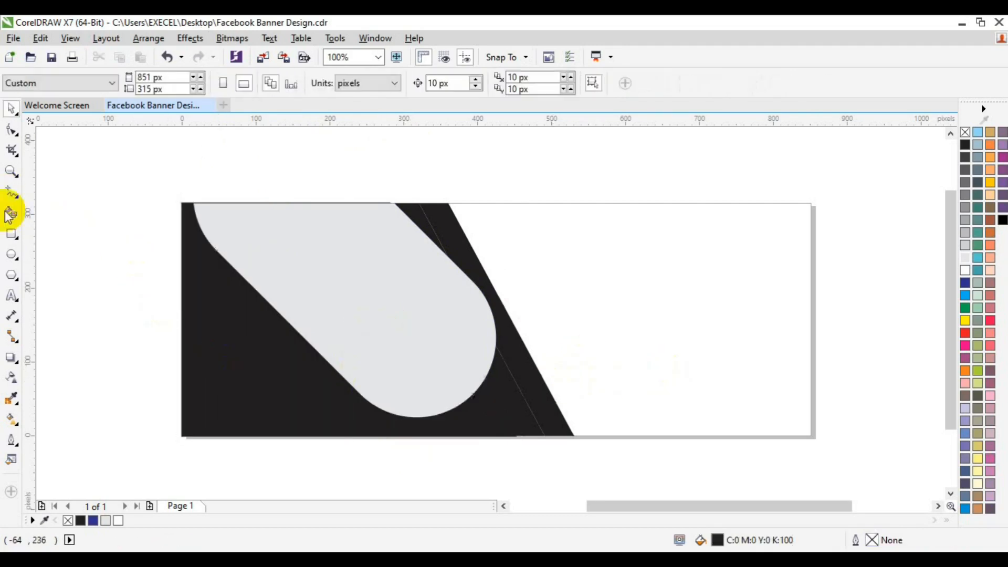
Step: Draw a circle about 99 px across, place it on the rounded shape's lower-left edge at X 80, Y 203 px, and fill it white
{"action": "left_click", "coordinate": [11, 255]}
{"action": "left_click_drag", "start_coordinate": [73, 266], "coordinate": [144, 339]}
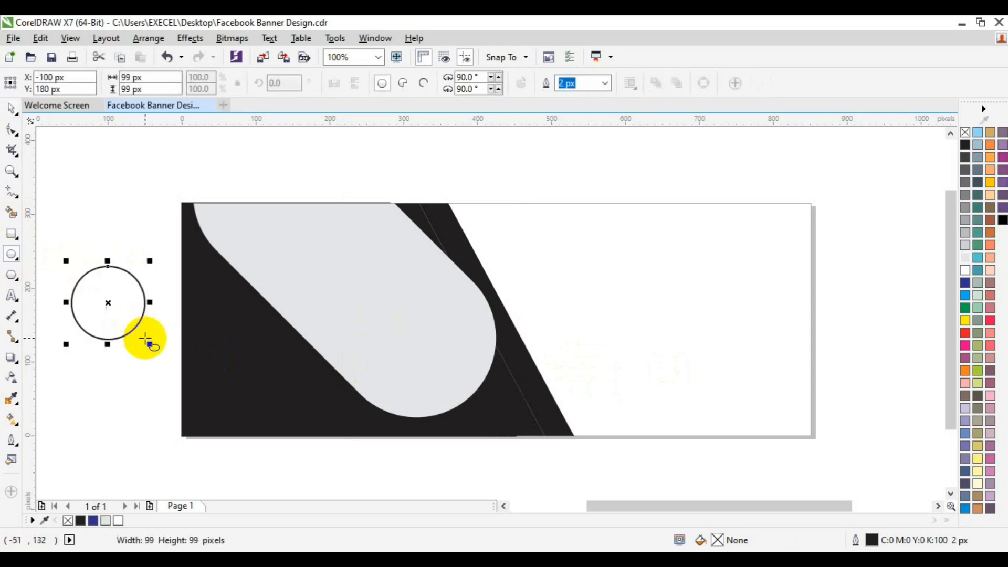
{"action": "key", "text": "space"}
{"action": "left_click_drag", "start_coordinate": [115, 310], "coordinate": [245, 295]}
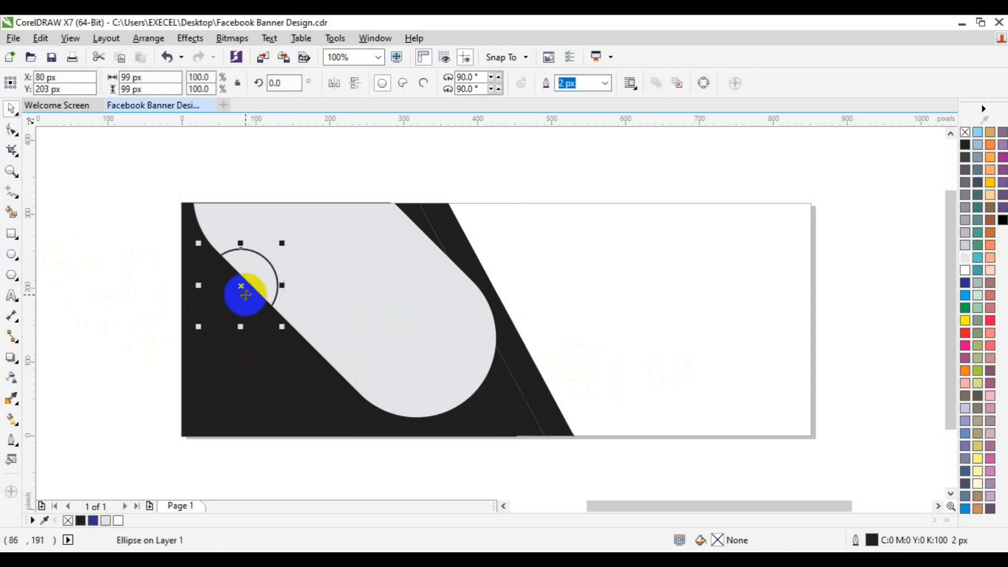
{"action": "left_click", "coordinate": [965, 268]}
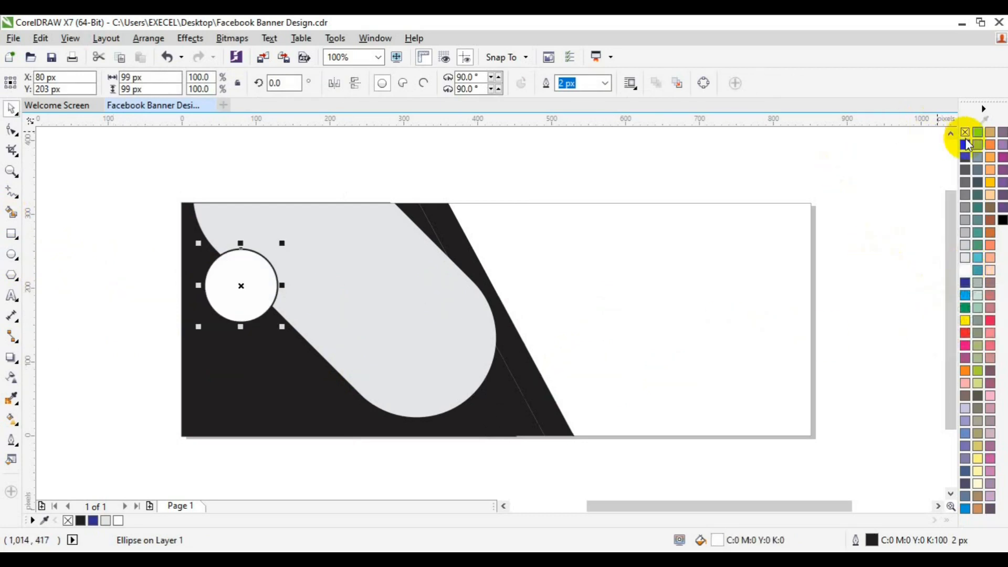
Step: Make a concentric copy of the circle about 84 px across, with a dark blue fill and a cyan outline
{"action": "left_click_drag", "start_coordinate": [285, 325], "coordinate": [277, 320]}
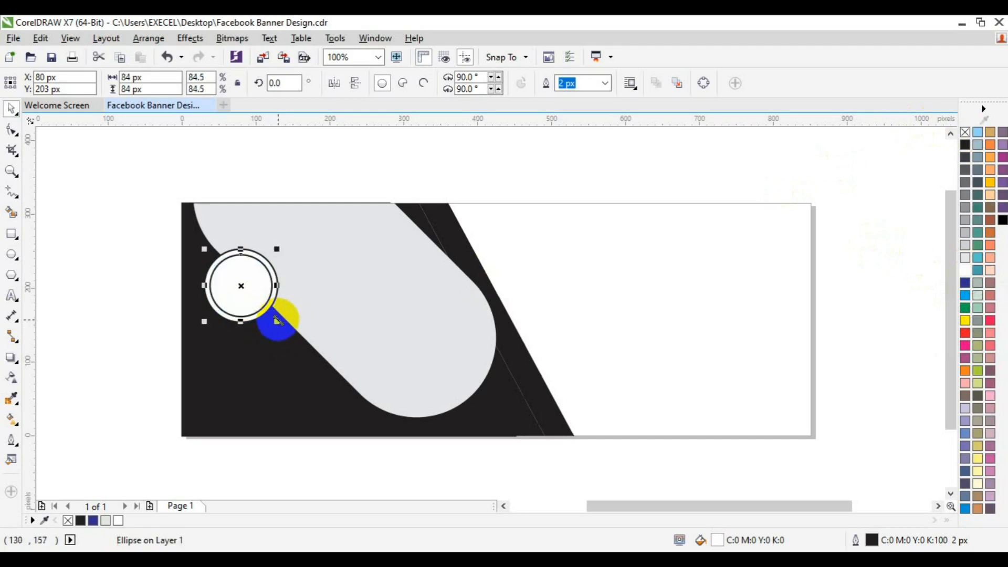
{"action": "left_click", "coordinate": [966, 282]}
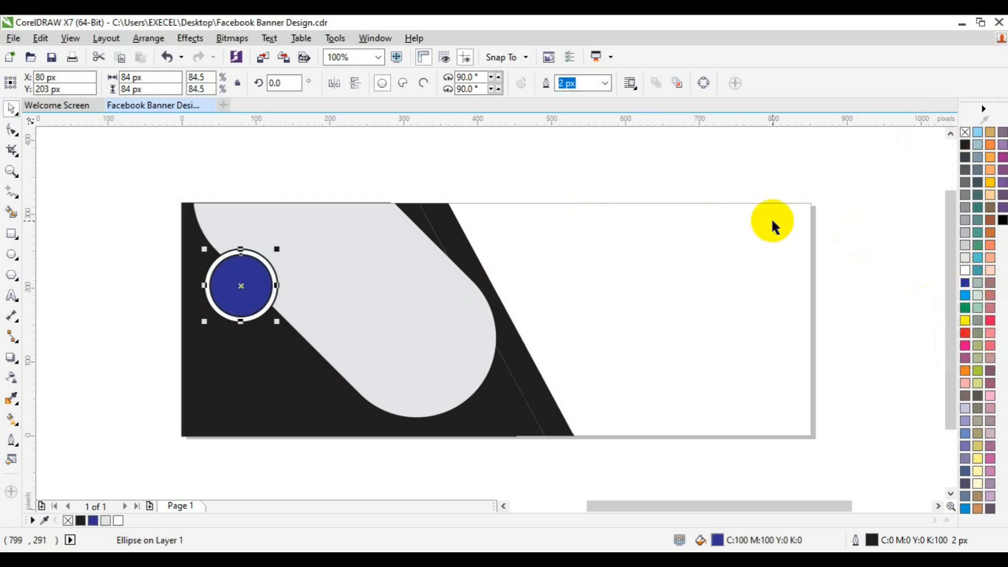
{"action": "right_click", "coordinate": [965, 294]}
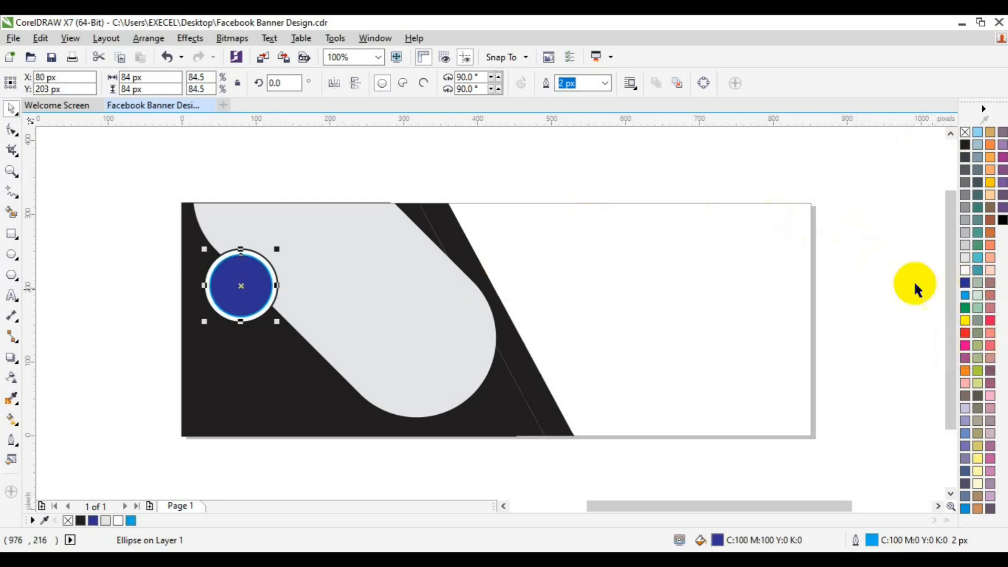
{"action": "left_click", "coordinate": [655, 180]}
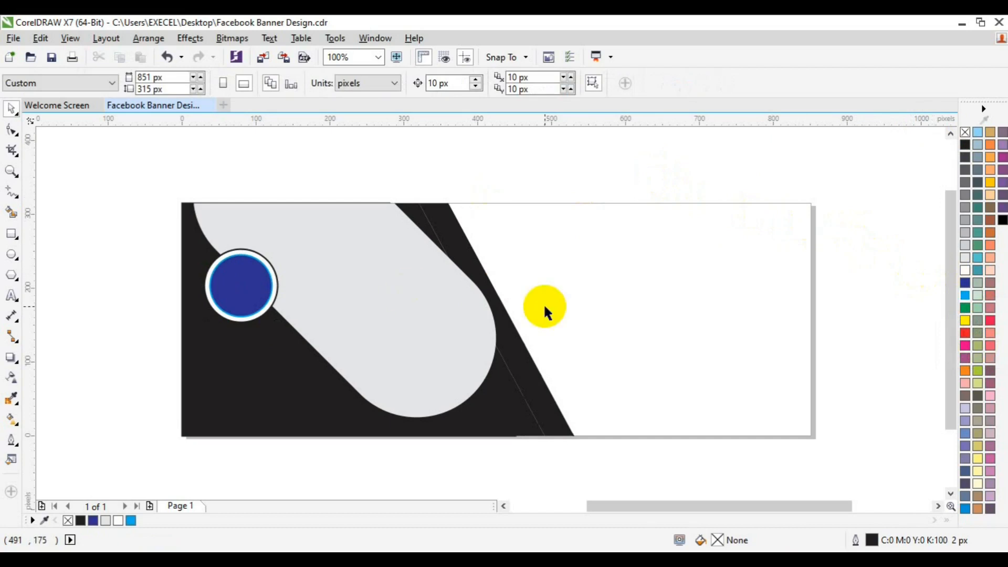
Step: Try an 8 px outline on the light grey rounded shape, and set the outline back to None
{"action": "left_click", "coordinate": [461, 354]}
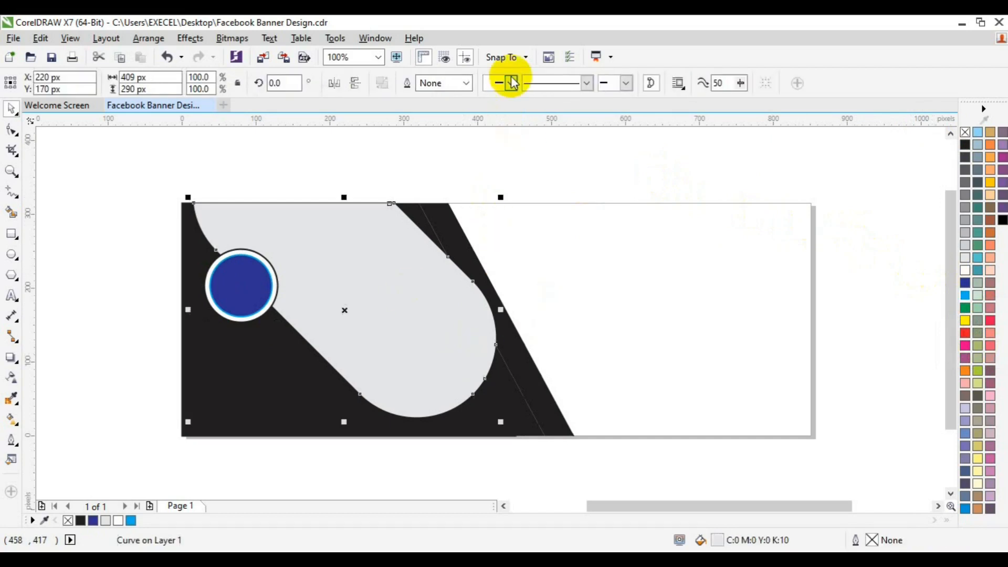
{"action": "left_click", "coordinate": [586, 87]}
{"action": "left_click", "coordinate": [588, 85]}
{"action": "left_click", "coordinate": [516, 87]}
{"action": "left_click", "coordinate": [466, 86]}
{"action": "left_click", "coordinate": [466, 86]}
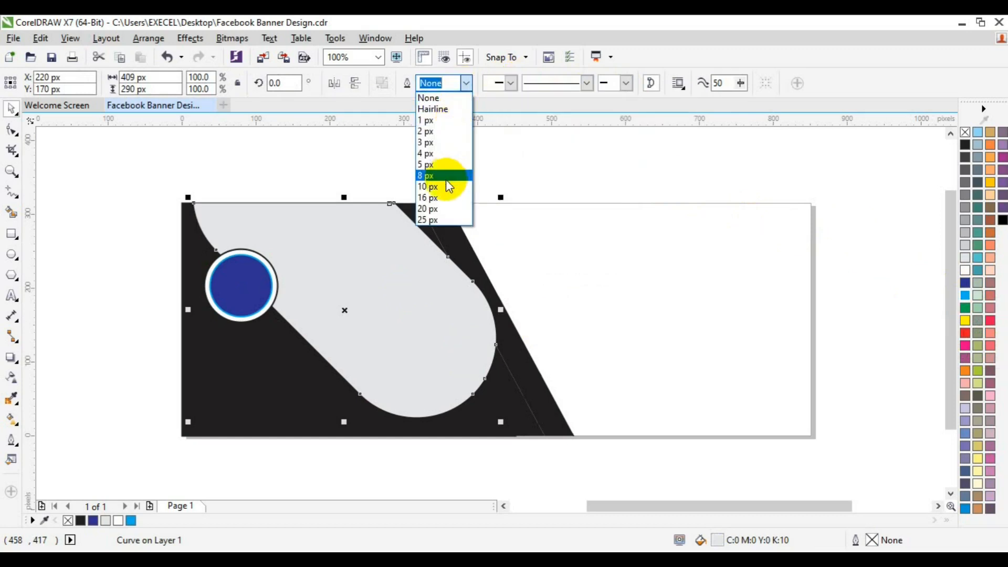
{"action": "left_click", "coordinate": [450, 175]}
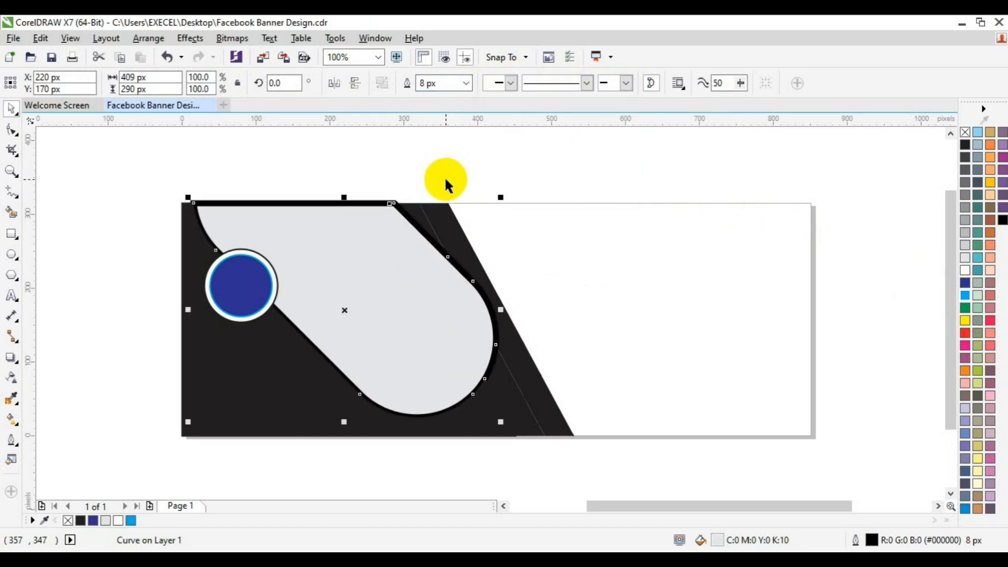
{"action": "left_click", "coordinate": [466, 87]}
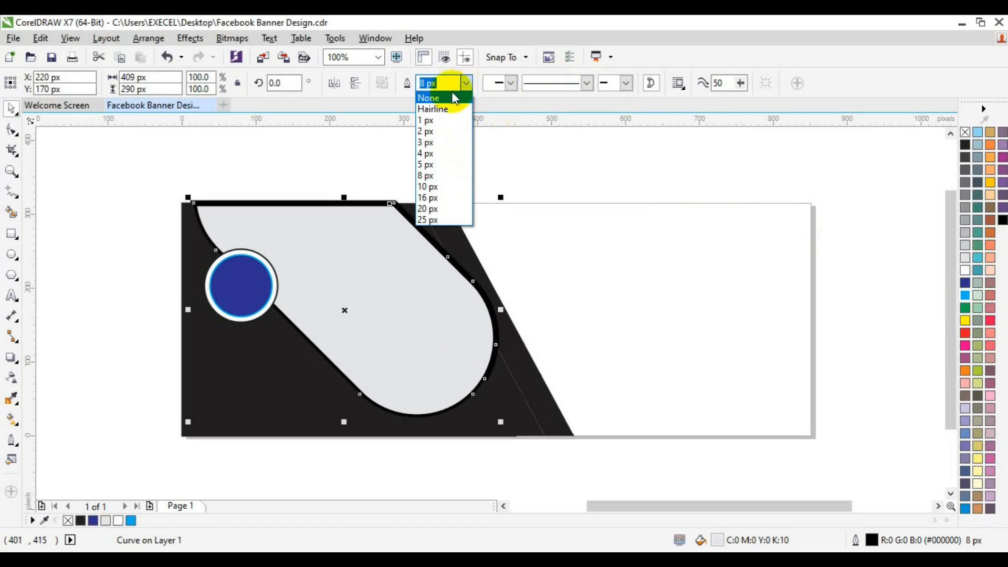
{"action": "left_click", "coordinate": [454, 99]}
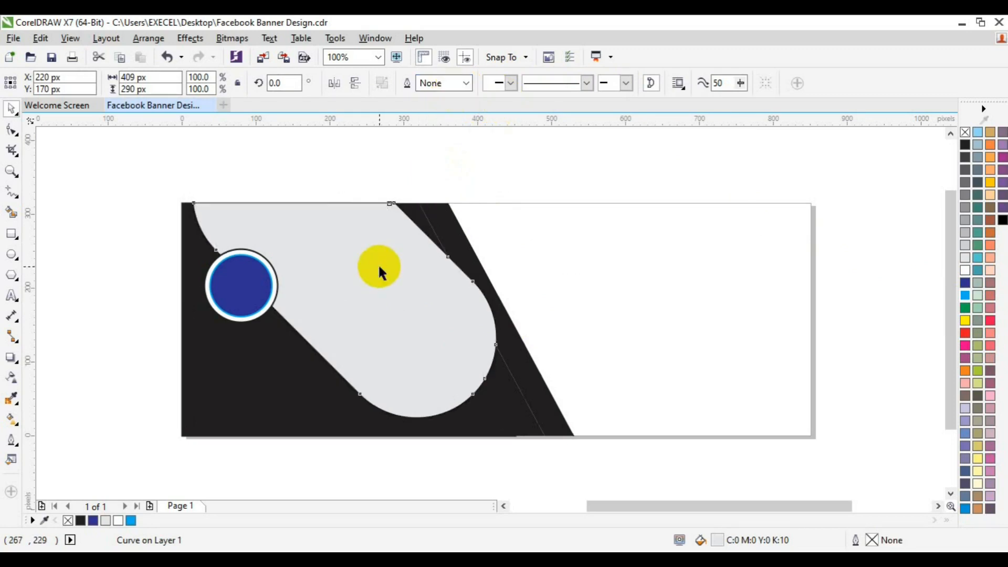
Step: Make a concentric copy of the light grey rounded shape, about 401 by 284 px, with no fill and a black hairline outline
{"action": "left_click", "coordinate": [388, 273]}
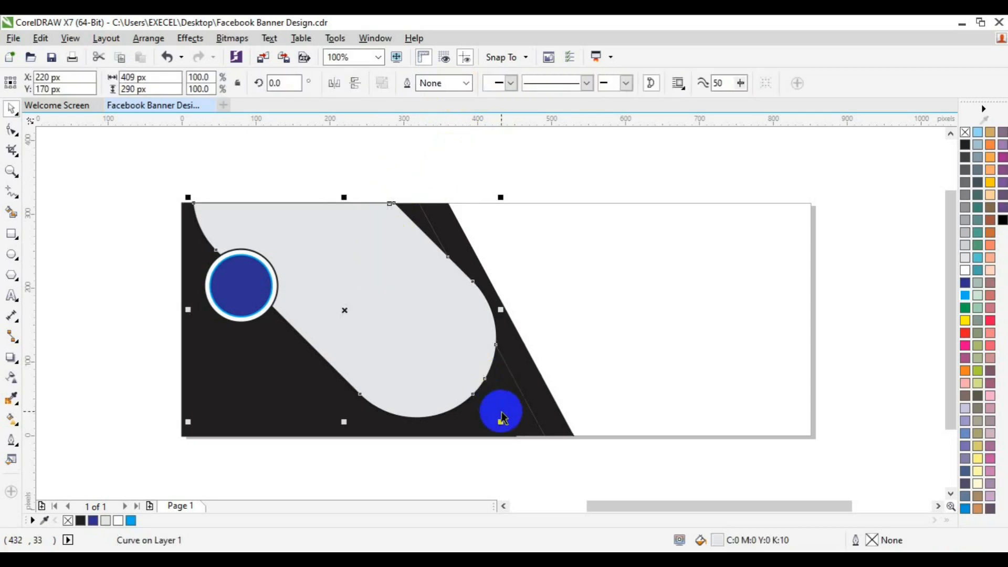
{"action": "left_click_drag", "start_coordinate": [501, 422], "coordinate": [500, 425]}
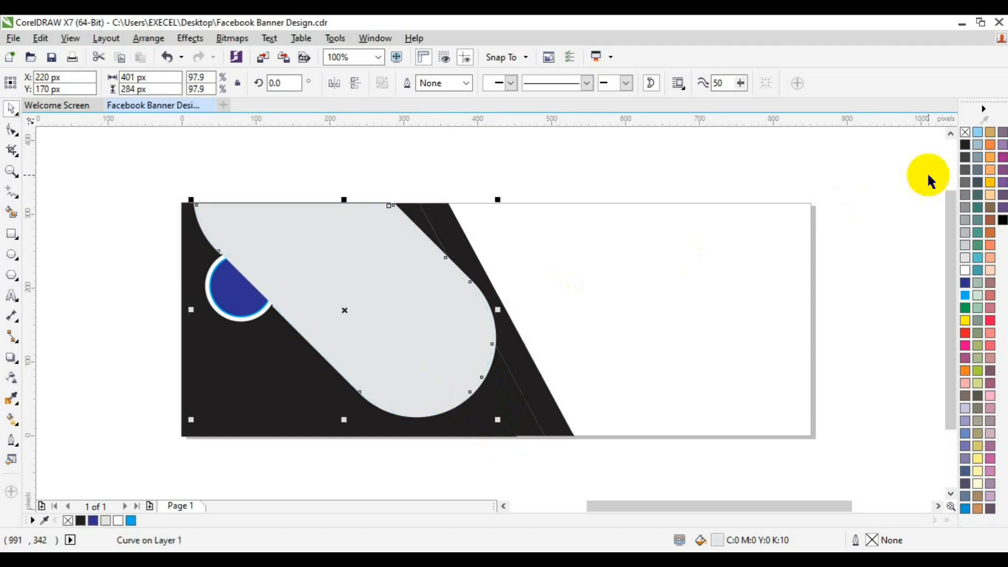
{"action": "right_click", "coordinate": [965, 142]}
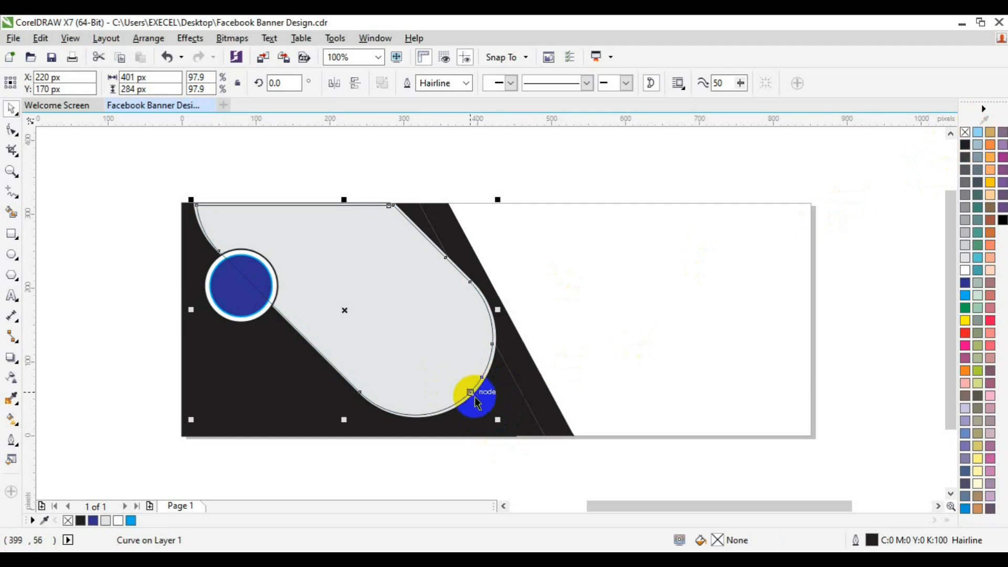
{"action": "left_click", "coordinate": [620, 165]}
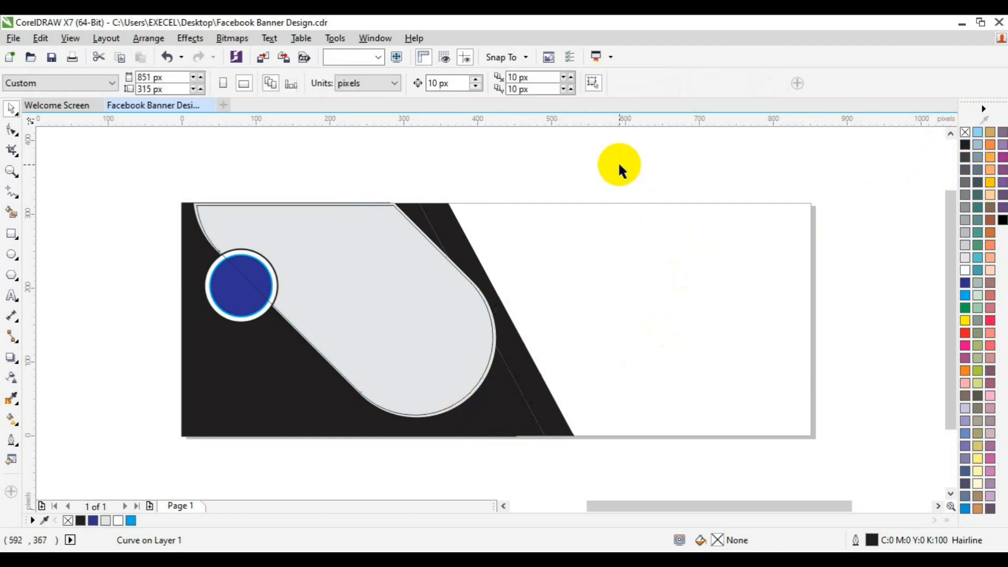
Step: Fill the outer rounded shape with white and its smaller hairline-outlined copy with 10% black
{"action": "left_click", "coordinate": [440, 252]}
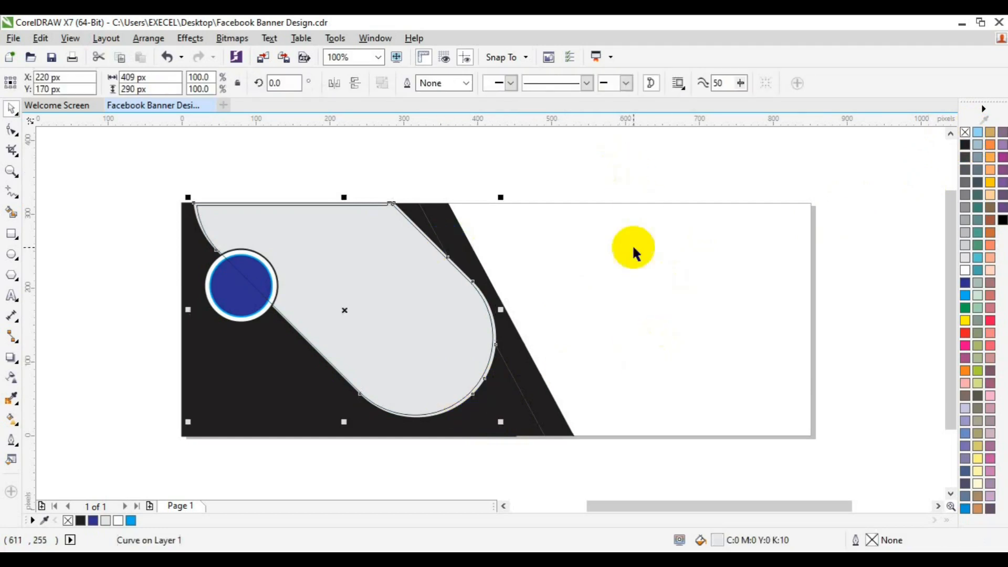
{"action": "left_click", "coordinate": [965, 269]}
{"action": "left_click", "coordinate": [453, 317]}
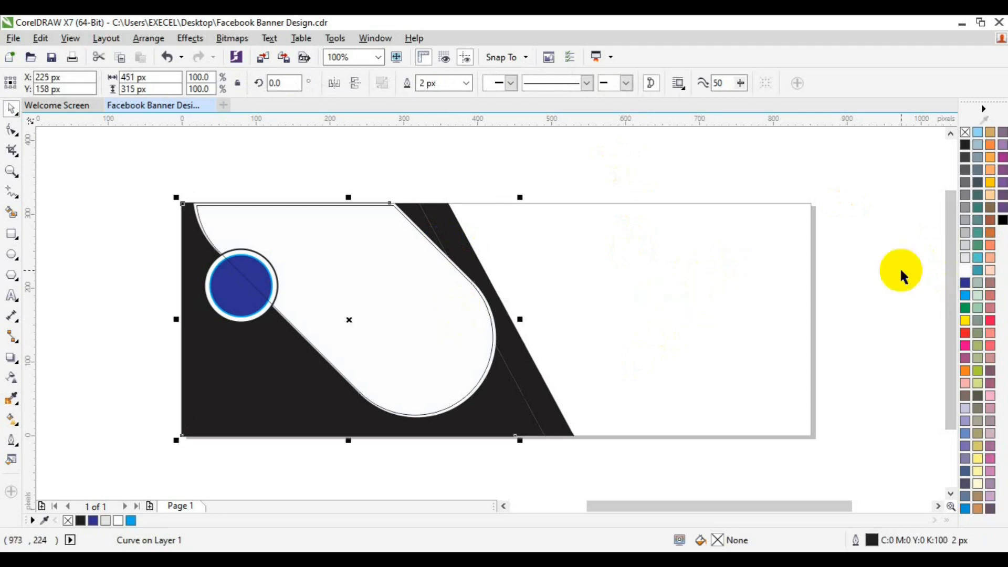
{"action": "left_click", "coordinate": [965, 257]}
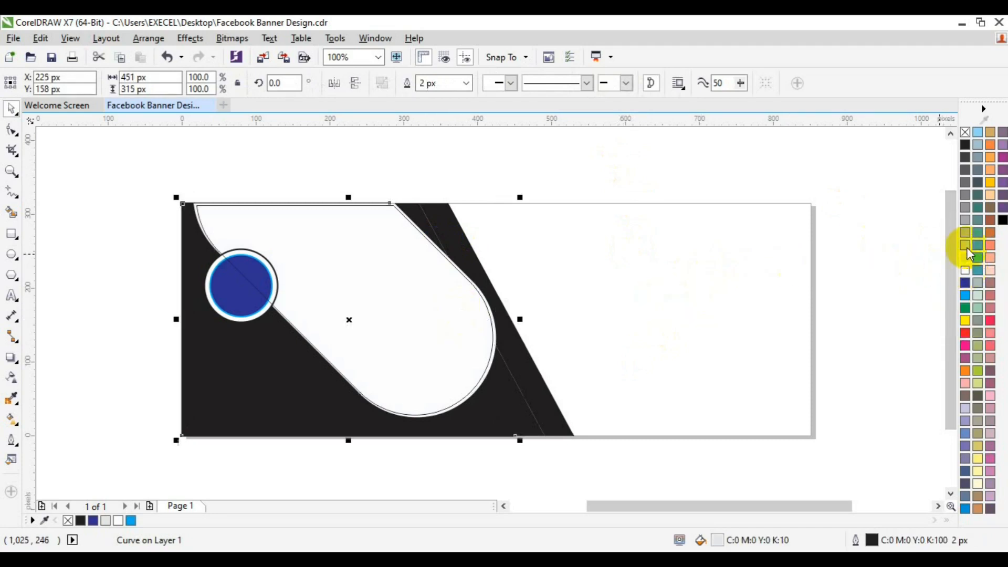
{"action": "left_click", "coordinate": [764, 146]}
{"action": "left_click", "coordinate": [508, 351]}
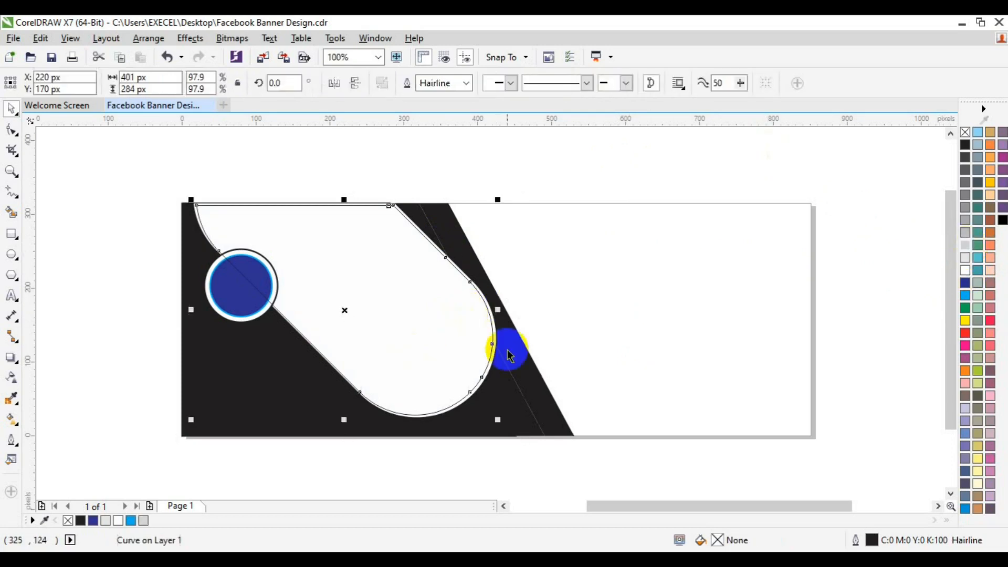
{"action": "left_click", "coordinate": [965, 258]}
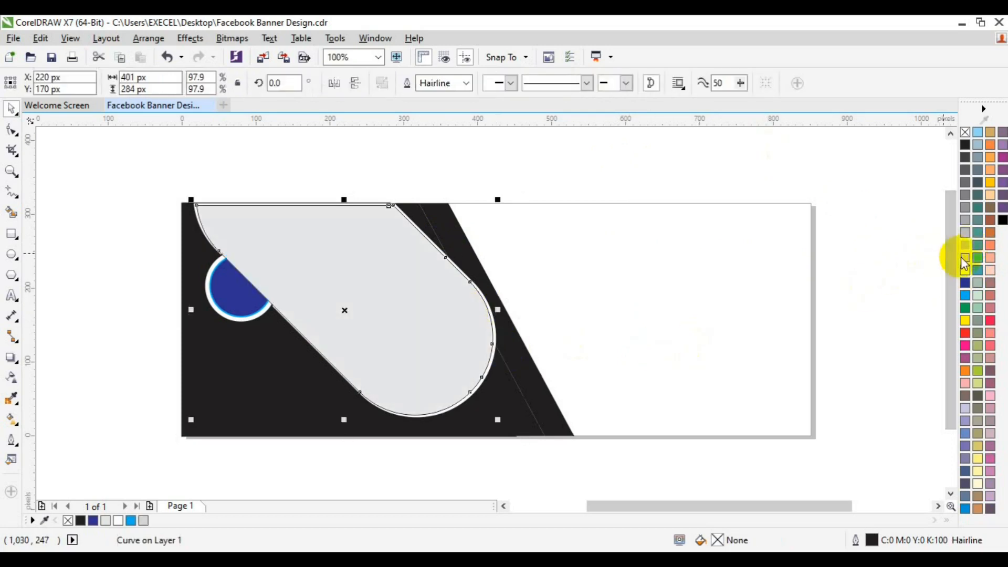
Step: Bring both circles of the badge to the front of the page, above the rounded shapes
{"action": "left_click", "coordinate": [127, 286]}
{"action": "left_click_drag", "start_coordinate": [263, 282], "coordinate": [331, 335]}
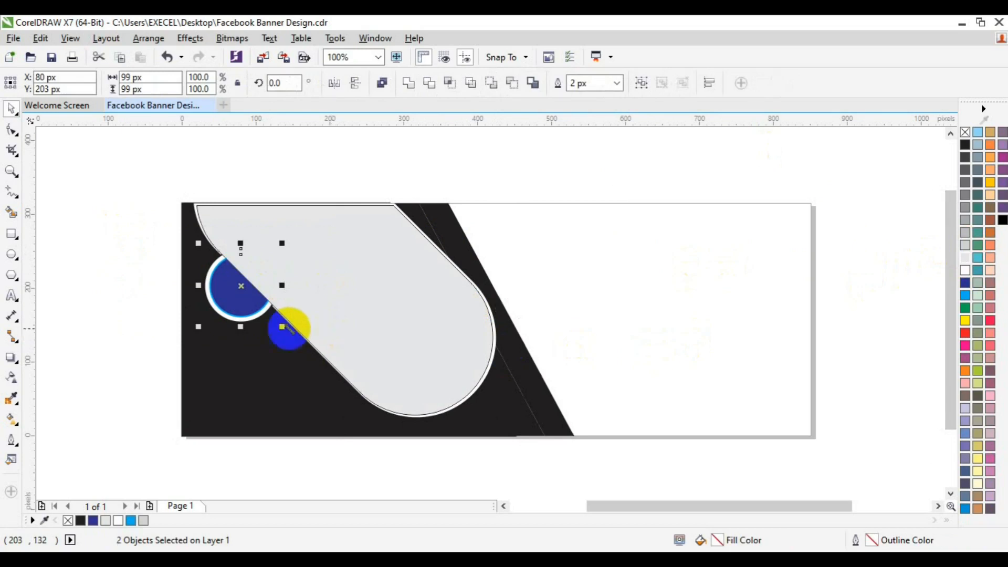
{"action": "right_click", "coordinate": [238, 304]}
{"action": "mouse_move", "coordinate": [310, 402]}
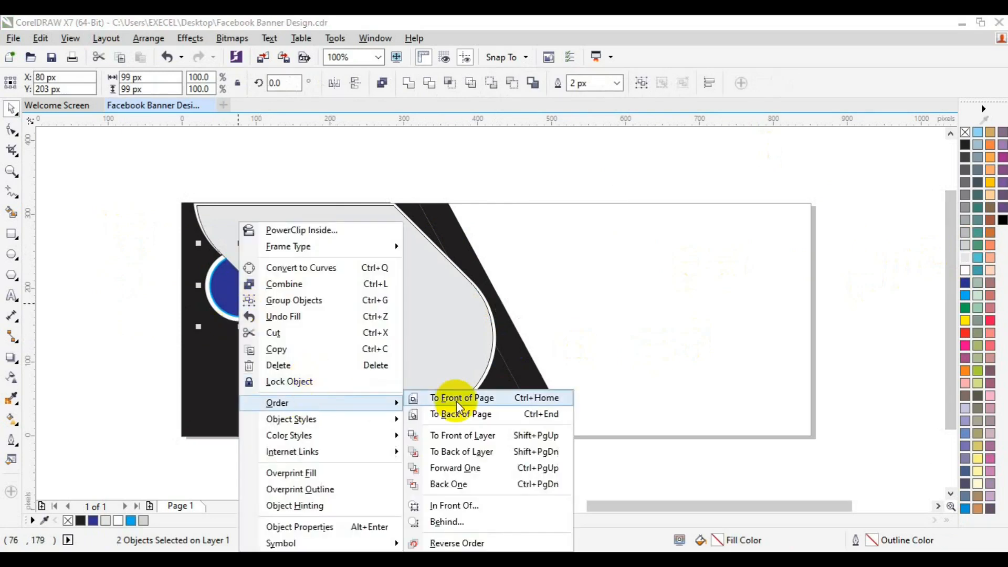
{"action": "left_click", "coordinate": [457, 399]}
{"action": "left_click", "coordinate": [511, 155]}
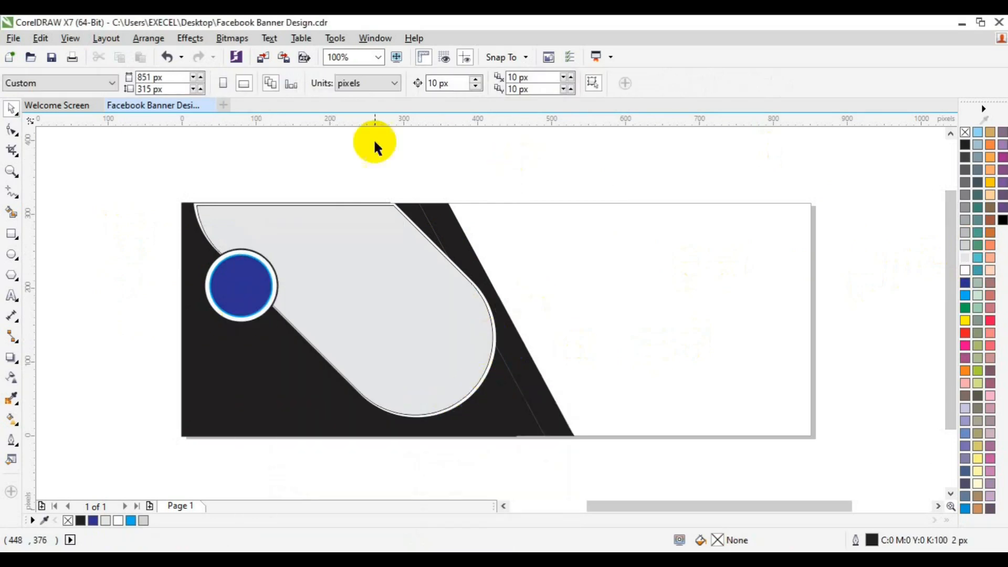
Step: Remove the outline from the inner light grey rounded shape
{"action": "left_click_drag", "start_coordinate": [613, 141], "coordinate": [193, 427]}
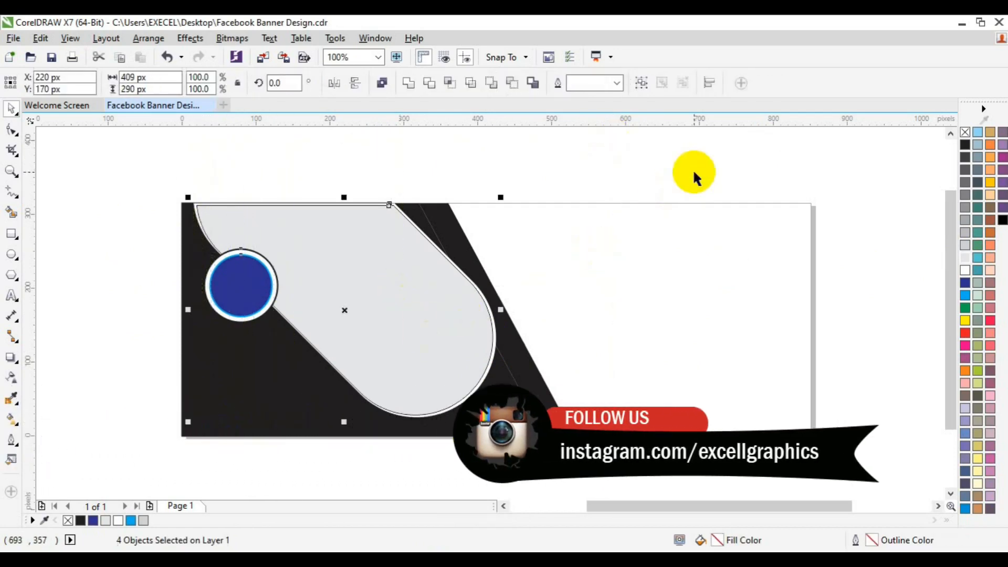
{"action": "left_click", "coordinate": [440, 294]}
{"action": "right_click", "coordinate": [965, 132]}
{"action": "left_click", "coordinate": [670, 150]}
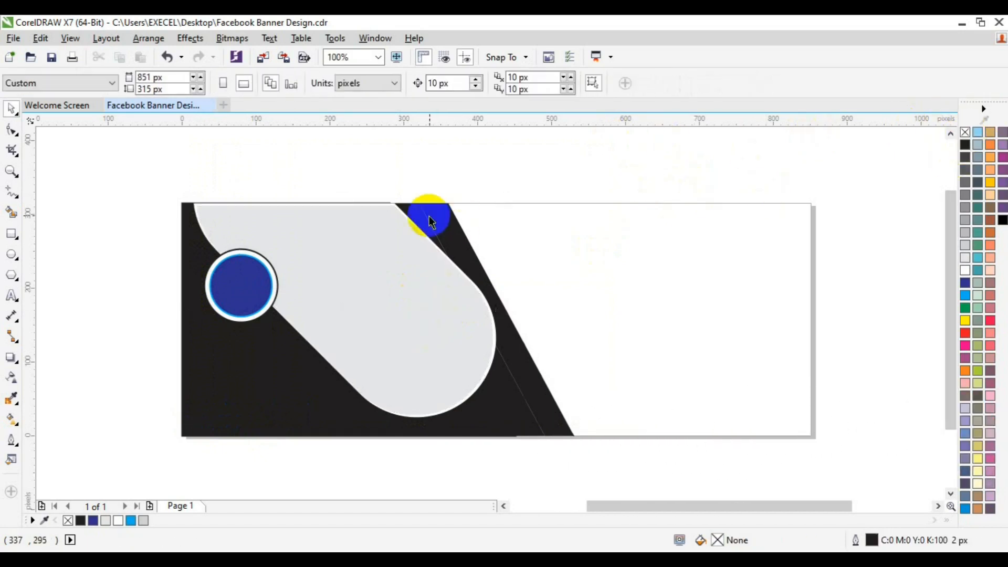
Step: Move the two top nodes of the inner light grey shape up past the page's top edge
{"action": "left_click", "coordinate": [394, 226]}
{"action": "left_click", "coordinate": [12, 131]}
{"action": "left_click_drag", "start_coordinate": [171, 176], "coordinate": [396, 221]}
{"action": "key", "text": "Up"}
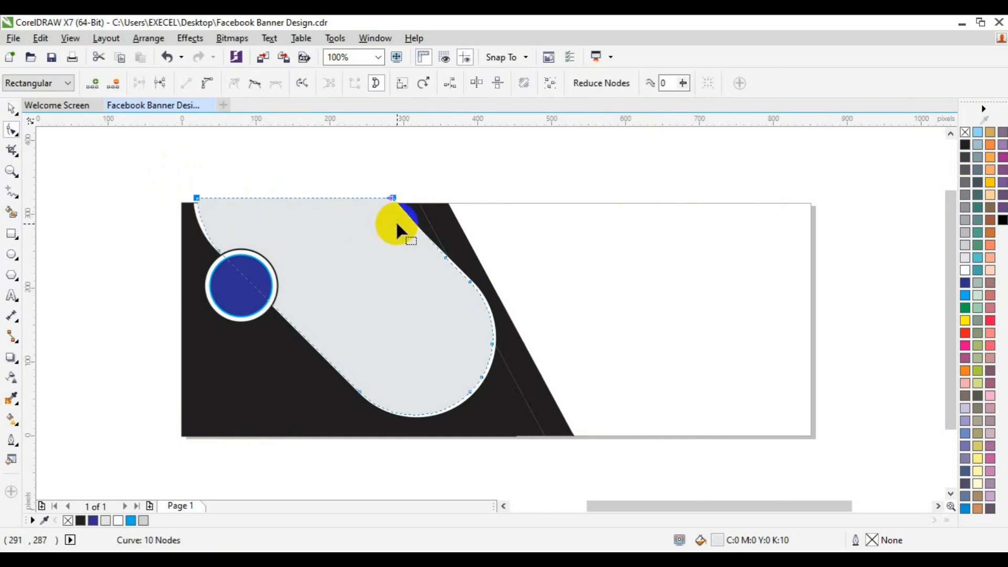
Step: Adjust the nodes along the inner grey shape's lower-left diagonal edge so the white border there gets wider
{"action": "left_click", "coordinate": [360, 392]}
{"action": "left_click_drag", "start_coordinate": [393, 436], "coordinate": [376, 395]}
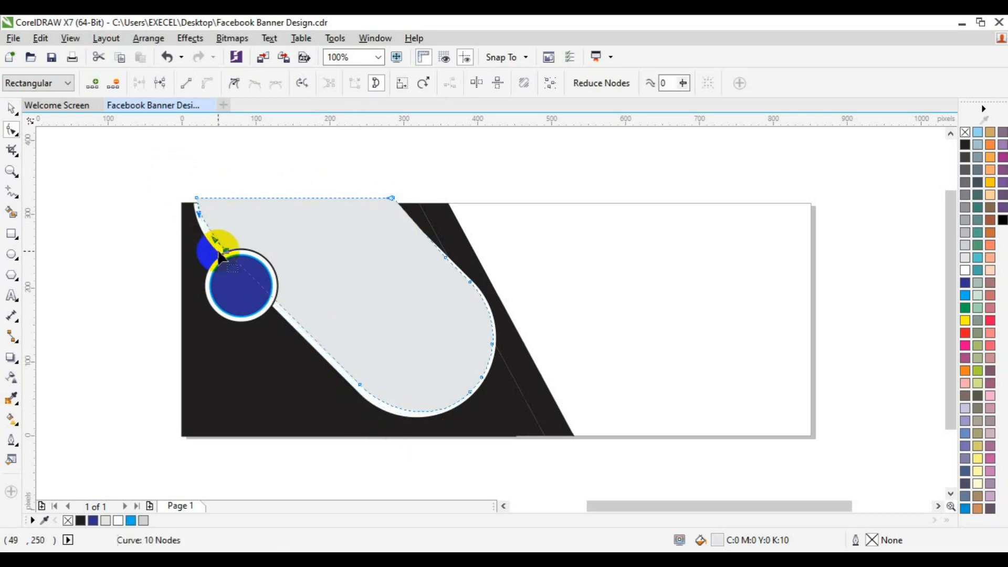
{"action": "key", "text": "space"}
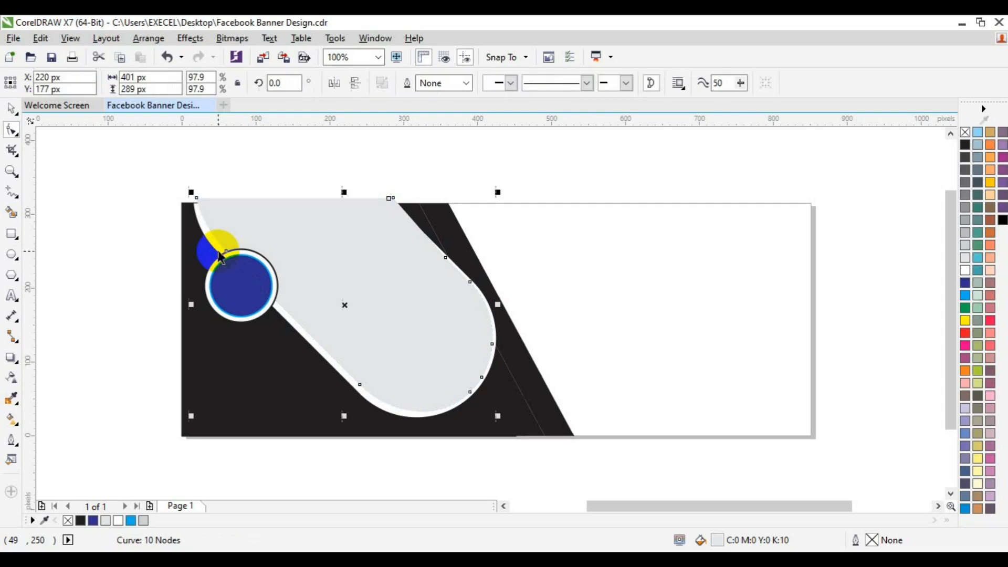
{"action": "left_click", "coordinate": [13, 131]}
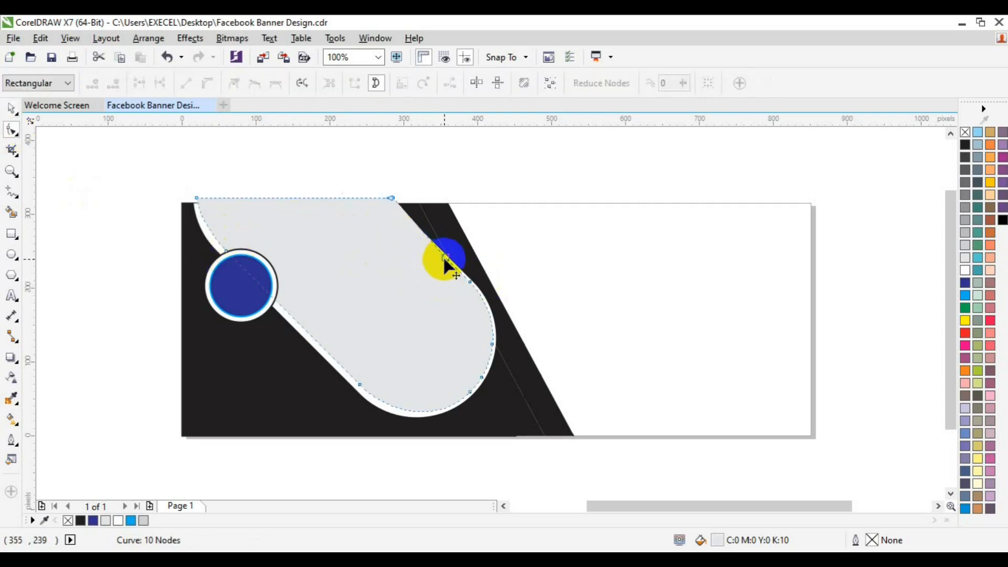
{"action": "key", "text": "ctrl+z"}
{"action": "key", "text": "space"}
Step: Trim the inner grey shape flush with the page's top edge using a temporary rectangle about 466 by 62 px
{"action": "left_click", "coordinate": [17, 231]}
{"action": "mouse_move", "coordinate": [130, 156]}
{"action": "left_mouse_down"}
{"action": "mouse_move", "coordinate": [294, 168]}
{"action": "mouse_move", "coordinate": [473, 200]}
{"action": "left_mouse_up"}
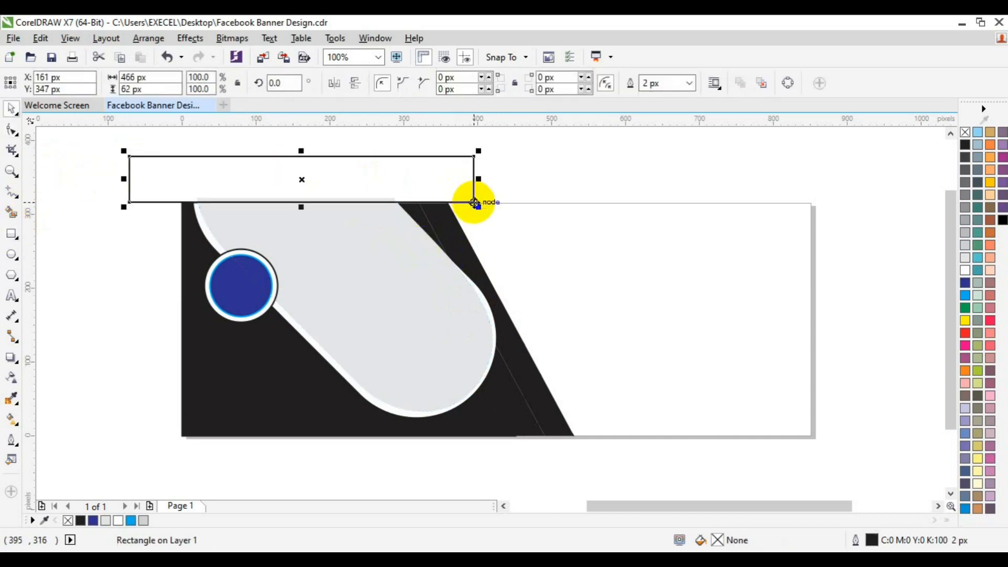
{"action": "key", "text": "space"}
{"action": "left_click", "coordinate": [394, 344], "text": "shift"}
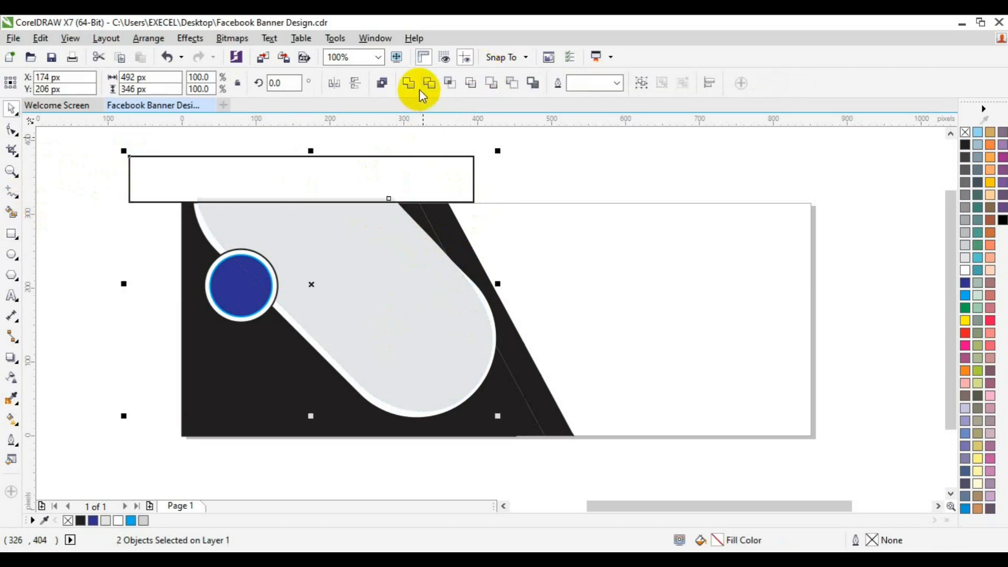
{"action": "left_click", "coordinate": [429, 84]}
{"action": "left_click", "coordinate": [353, 177]}
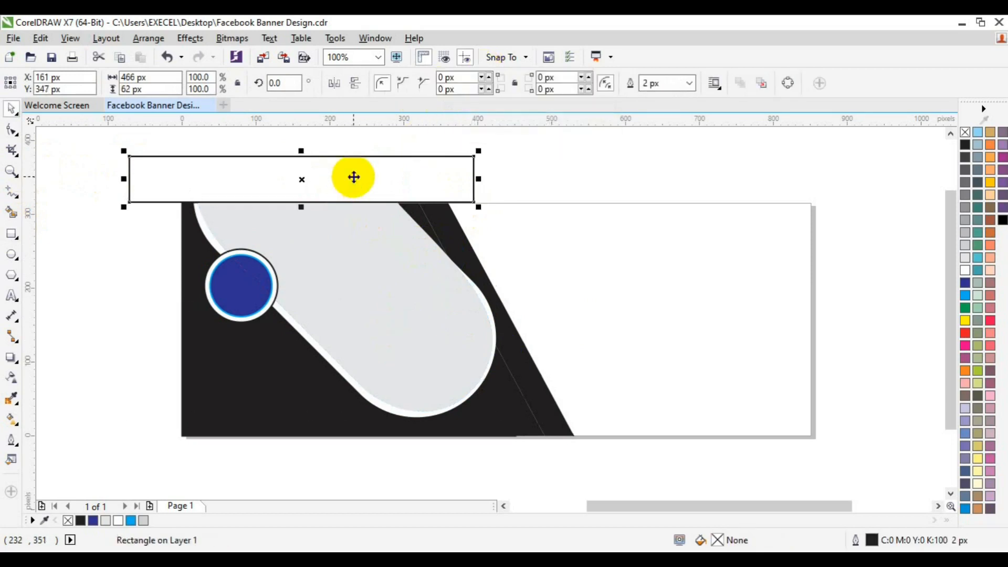
{"action": "key", "text": "Delete"}
Step: Fill the inner slanted strip with 10% black and the outer slanted strip with 20% black
{"action": "left_click", "coordinate": [518, 404]}
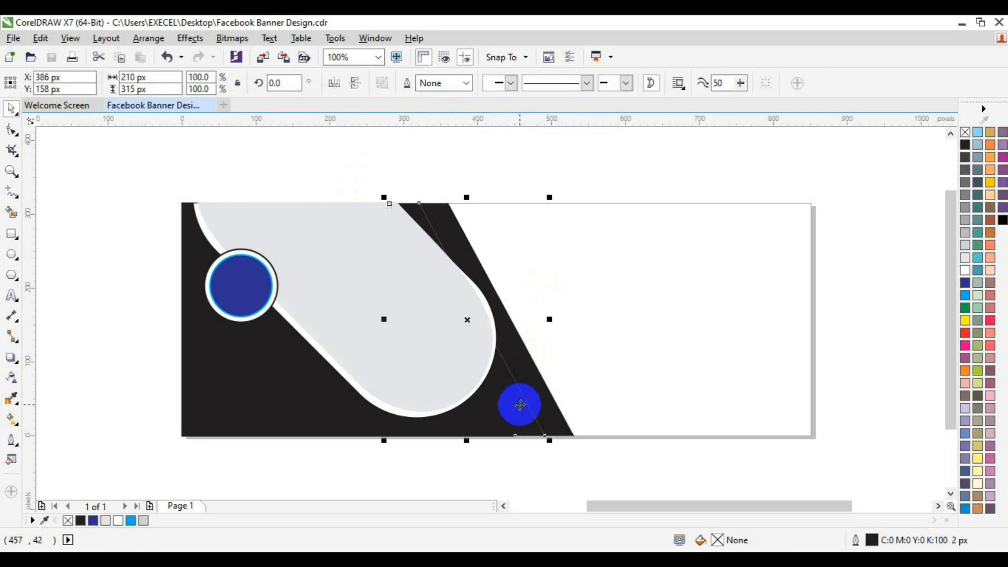
{"action": "left_click", "coordinate": [966, 260]}
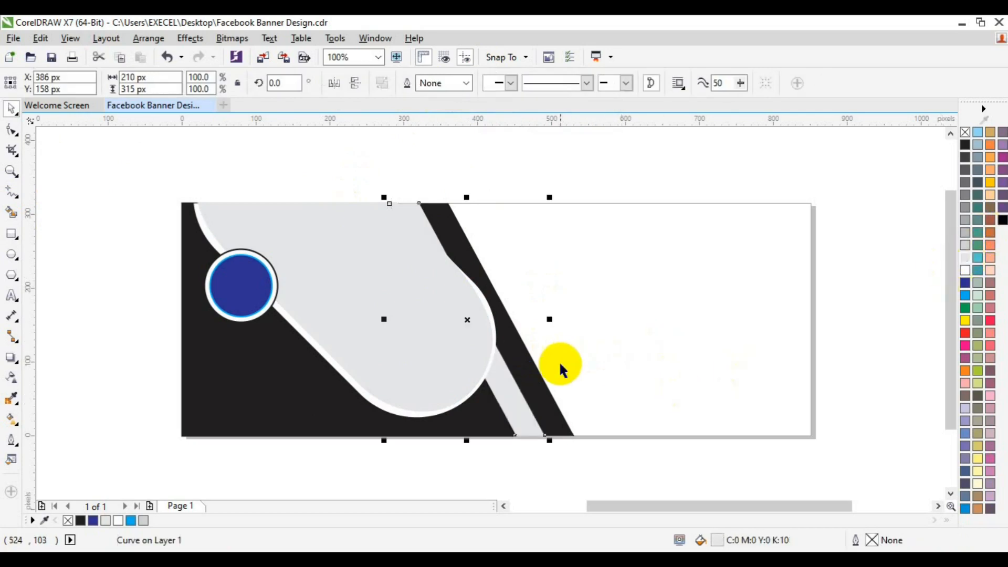
{"action": "left_click", "coordinate": [546, 391]}
{"action": "left_click", "coordinate": [965, 245]}
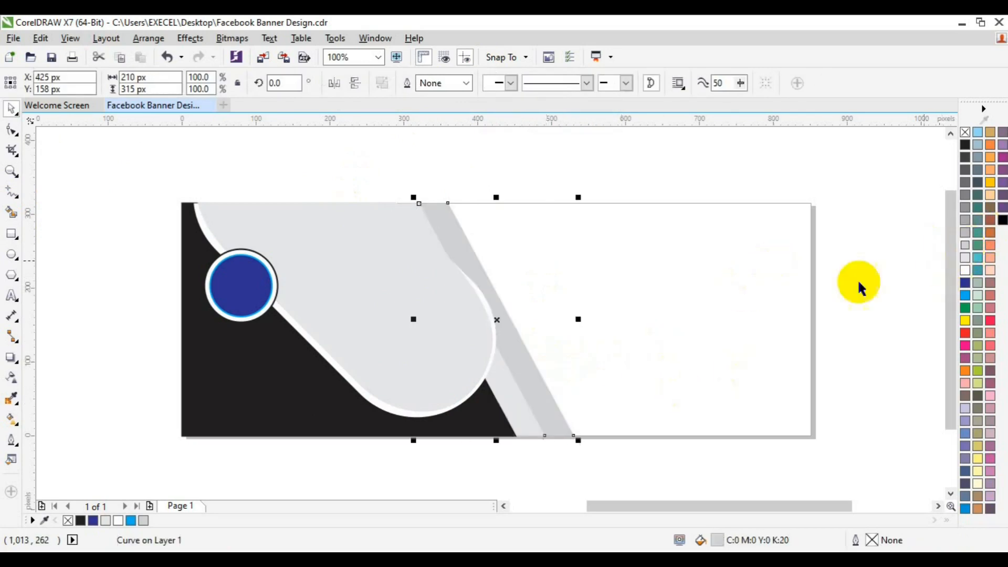
Step: Swap the slanted strips' shades, filling the inner strip with 20% black and the outer one with 10% black
{"action": "left_click", "coordinate": [516, 429]}
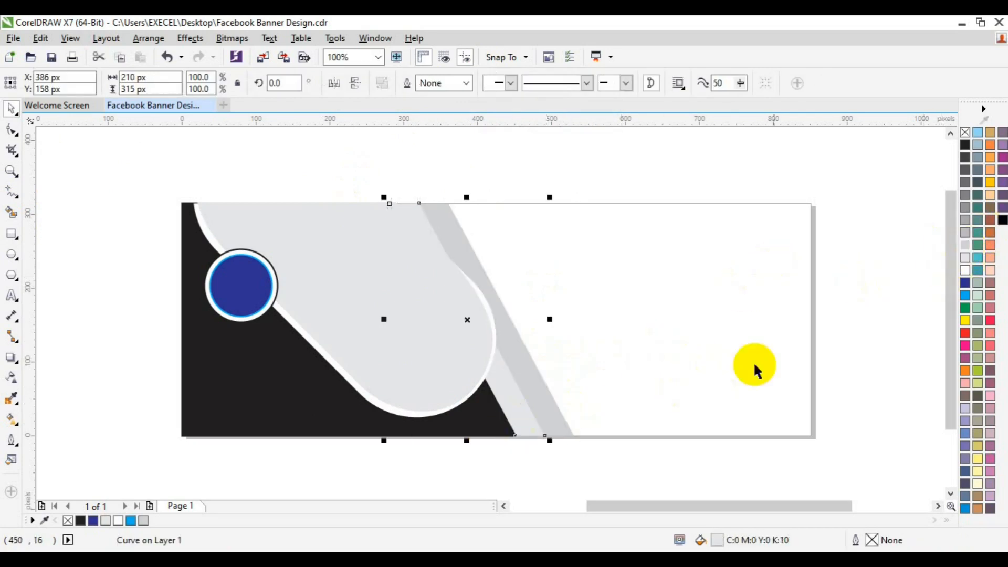
{"action": "left_click", "coordinate": [963, 247]}
{"action": "left_click", "coordinate": [549, 407]}
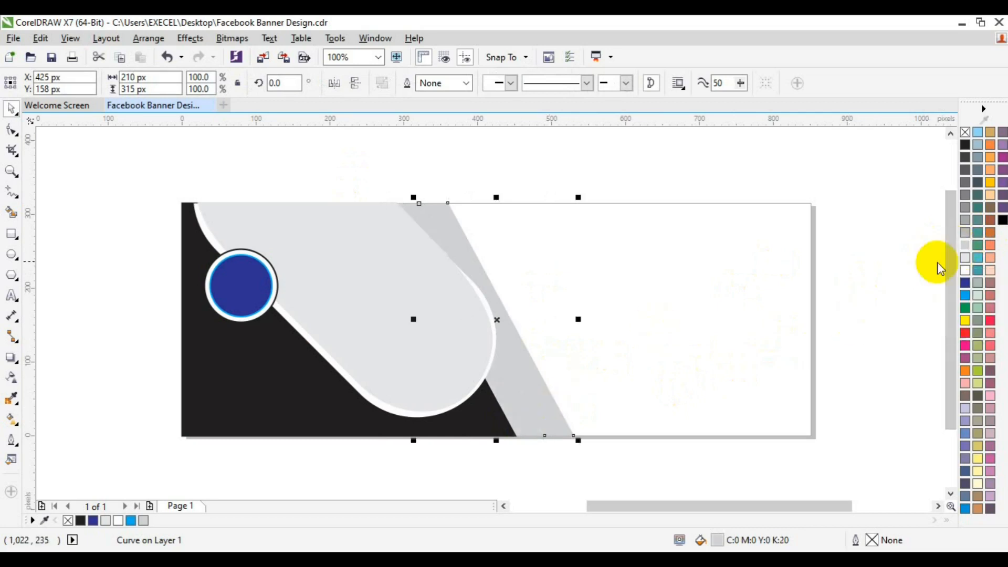
{"action": "left_click", "coordinate": [965, 257]}
{"action": "left_click", "coordinate": [593, 156]}
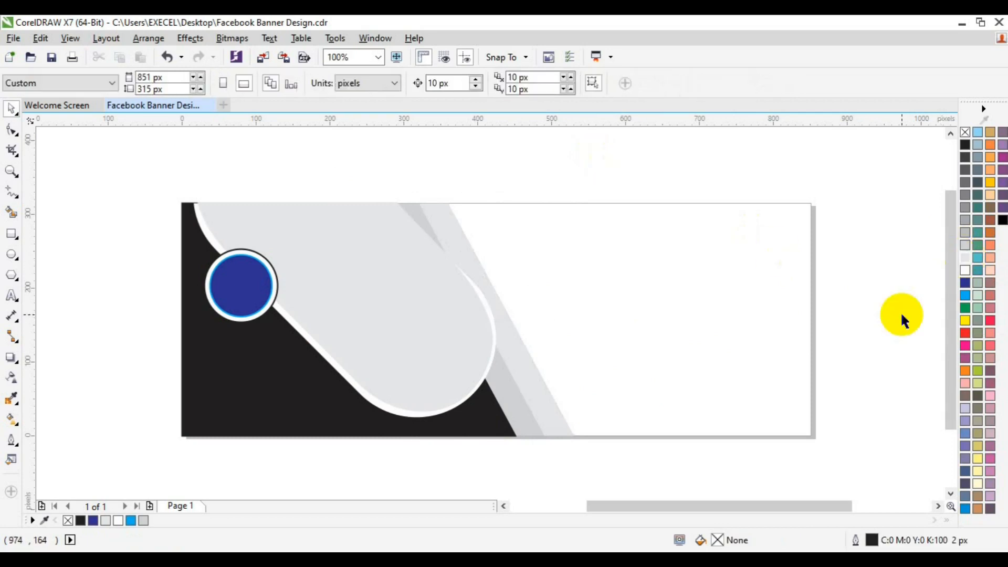
Step: Import the treadmill photo 3349315.jpg from the freepik stockpoto folder and place it over the banner's middle at about 446 by 297 px
{"action": "left_click", "coordinate": [265, 57]}
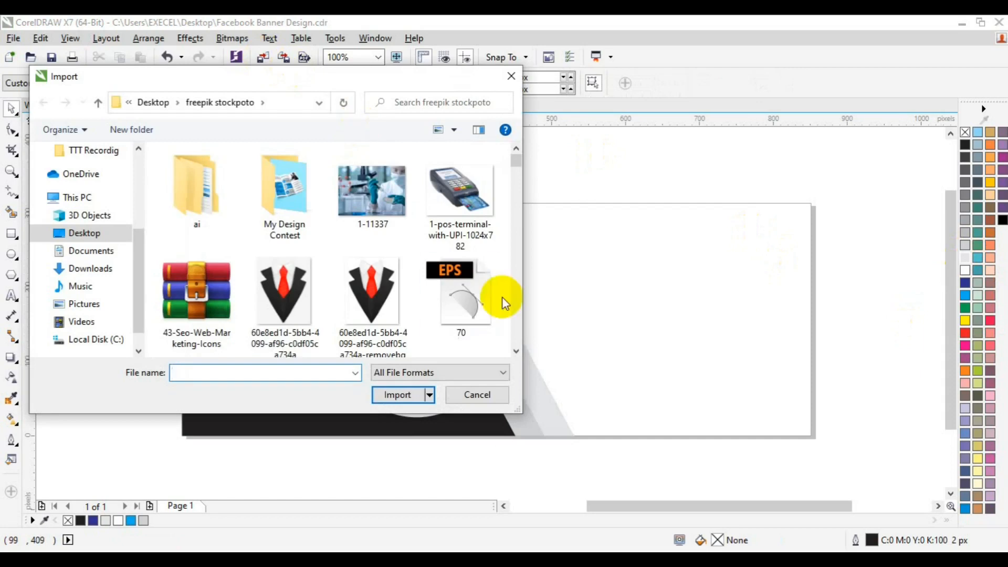
{"action": "scroll", "coordinate": [515, 349], "scroll_direction": "down", "scroll_amount": 8}
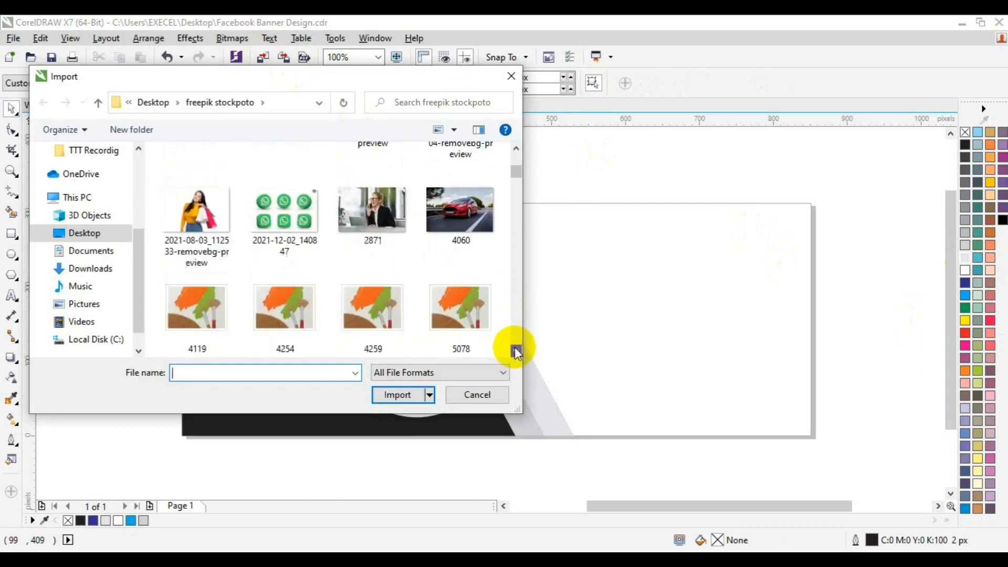
{"action": "scroll", "coordinate": [515, 347], "scroll_direction": "down", "scroll_amount": 8}
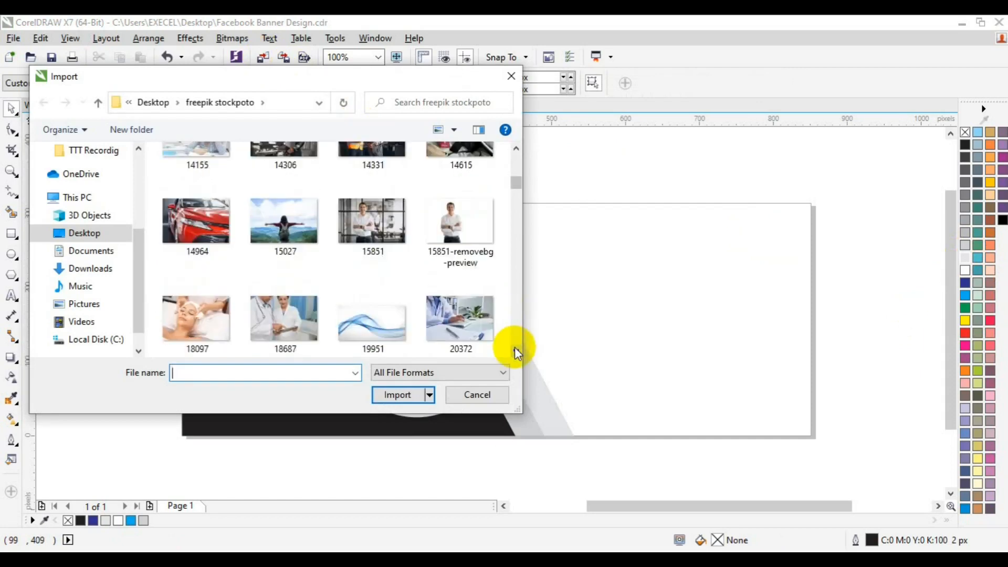
{"action": "scroll", "coordinate": [514, 347], "scroll_direction": "down", "scroll_amount": 3}
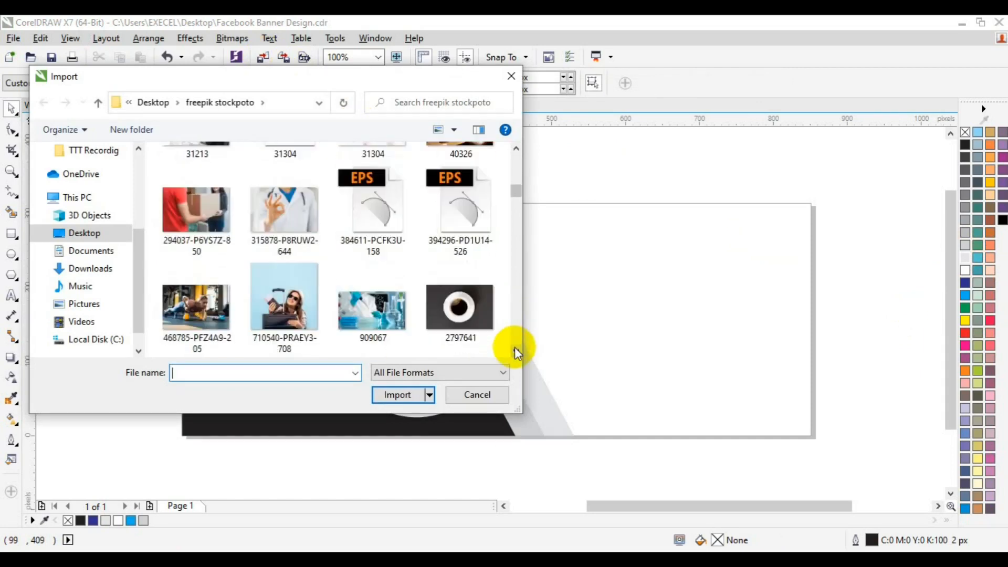
{"action": "left_click", "coordinate": [518, 147]}
{"action": "left_click", "coordinate": [518, 147]}
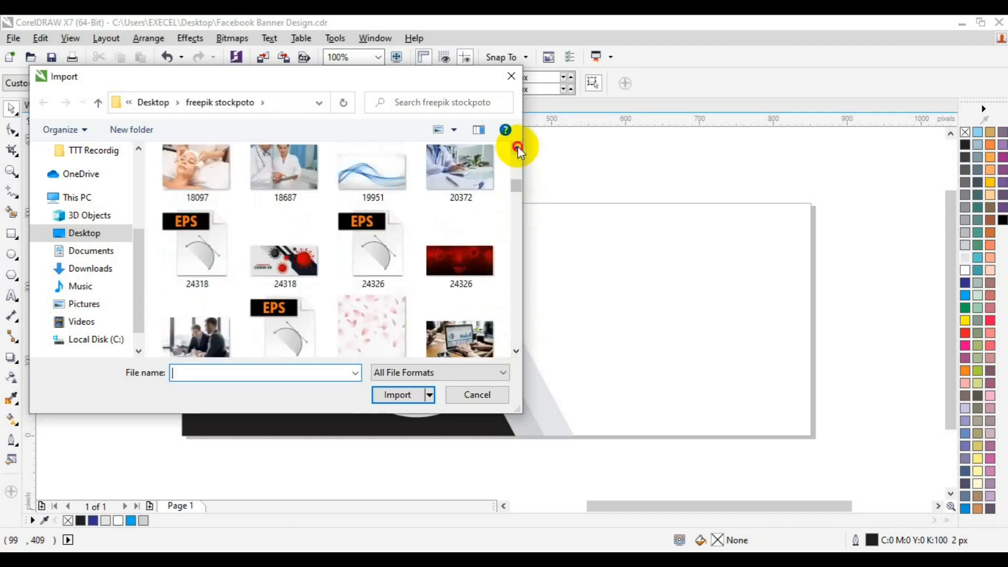
{"action": "left_click", "coordinate": [516, 351]}
{"action": "scroll", "coordinate": [516, 353], "scroll_direction": "down", "scroll_amount": 8}
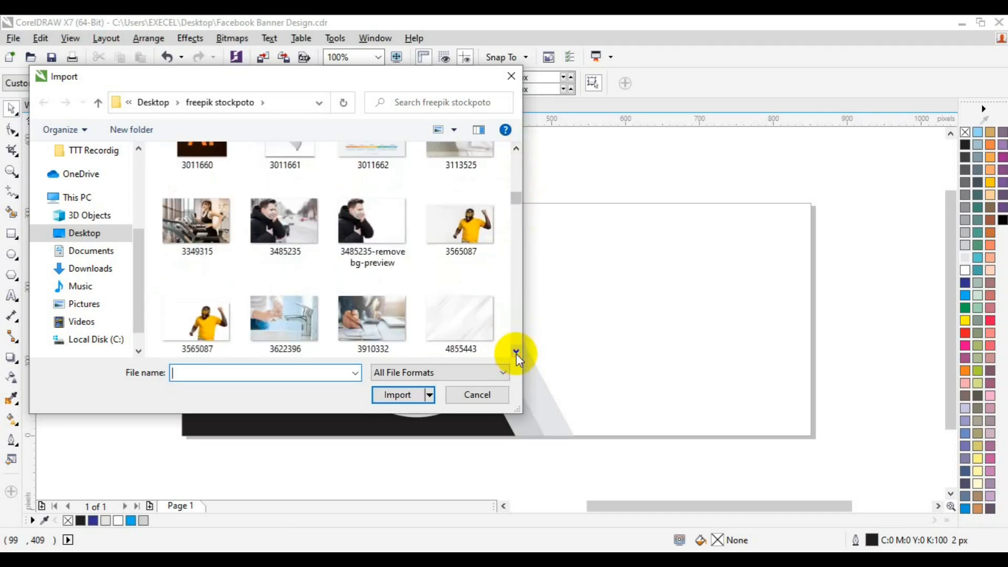
{"action": "left_click", "coordinate": [223, 244]}
{"action": "left_click", "coordinate": [397, 395]}
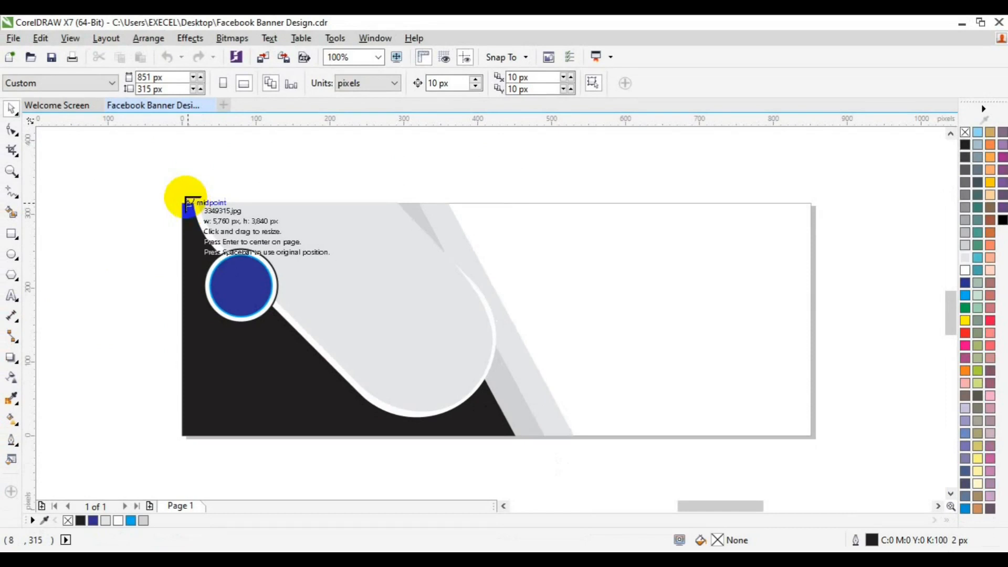
{"action": "left_click_drag", "start_coordinate": [182, 203], "coordinate": [603, 421]}
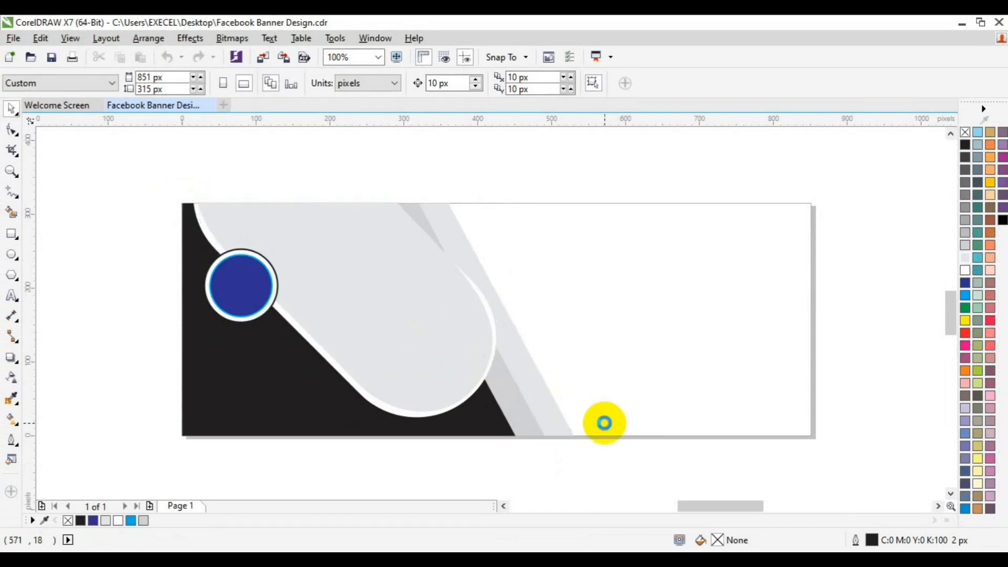
{"action": "left_click_drag", "start_coordinate": [420, 375], "coordinate": [577, 378]}
Step: PowerClip the treadmill photo inside the inner light grey rounded shape
{"action": "left_click", "coordinate": [197, 39]}
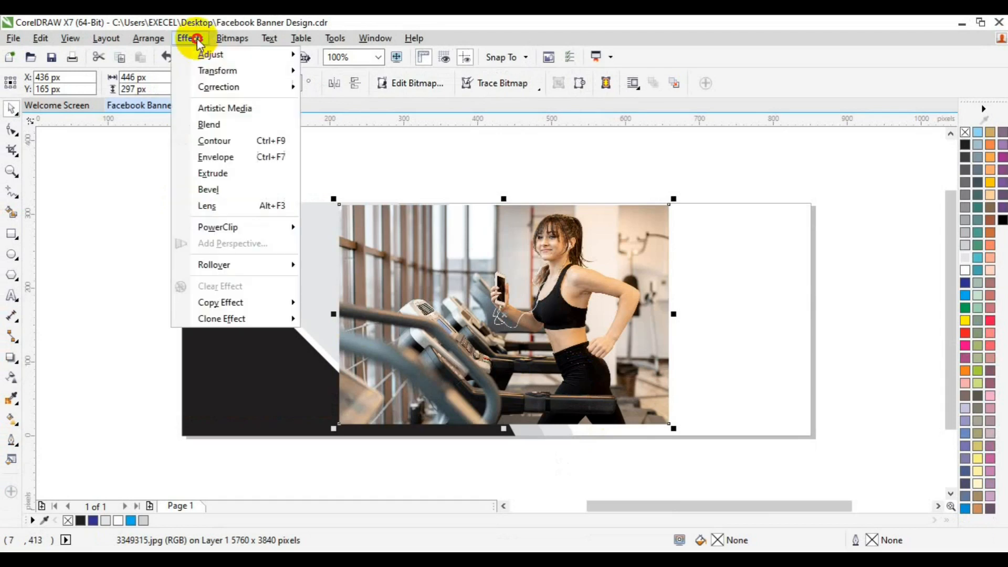
{"action": "mouse_move", "coordinate": [236, 225]}
{"action": "left_click", "coordinate": [336, 228]}
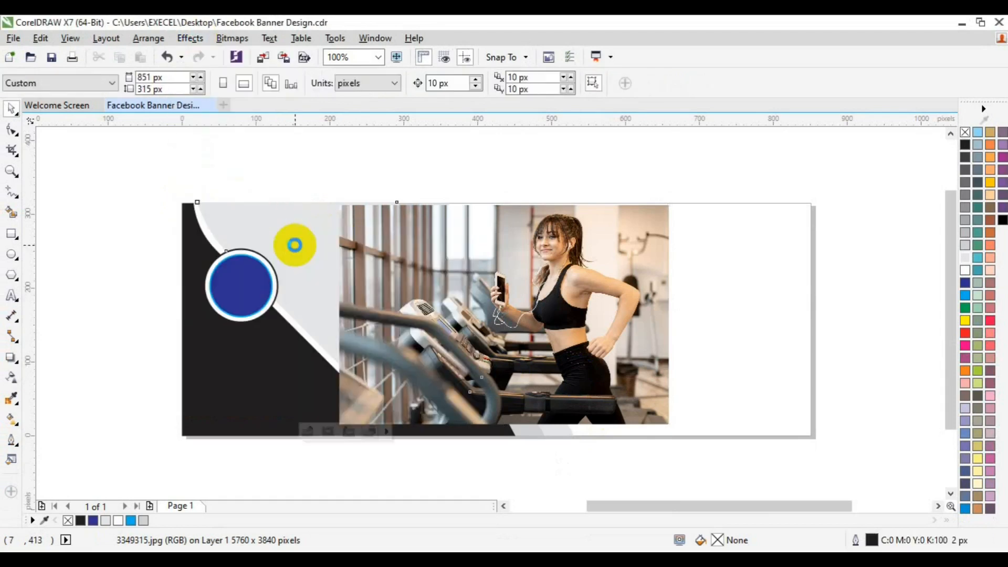
{"action": "left_click", "coordinate": [295, 244]}
Step: Edit the PowerClip contents and reposition the photo so the woman sits within the rounded frame
{"action": "left_click", "coordinate": [307, 432]}
{"action": "left_click_drag", "start_coordinate": [594, 327], "coordinate": [425, 324]}
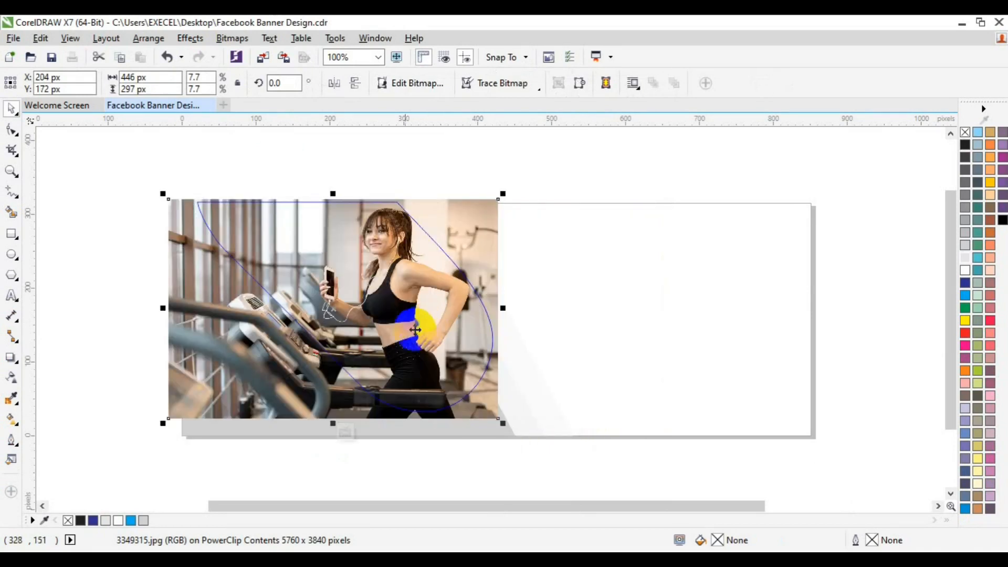
{"action": "left_click", "coordinate": [345, 433]}
{"action": "left_click", "coordinate": [746, 458]}
Step: Change the black background shape's fill to the blue-tinted black C78 M69 Y62 K86
{"action": "left_click", "coordinate": [353, 427]}
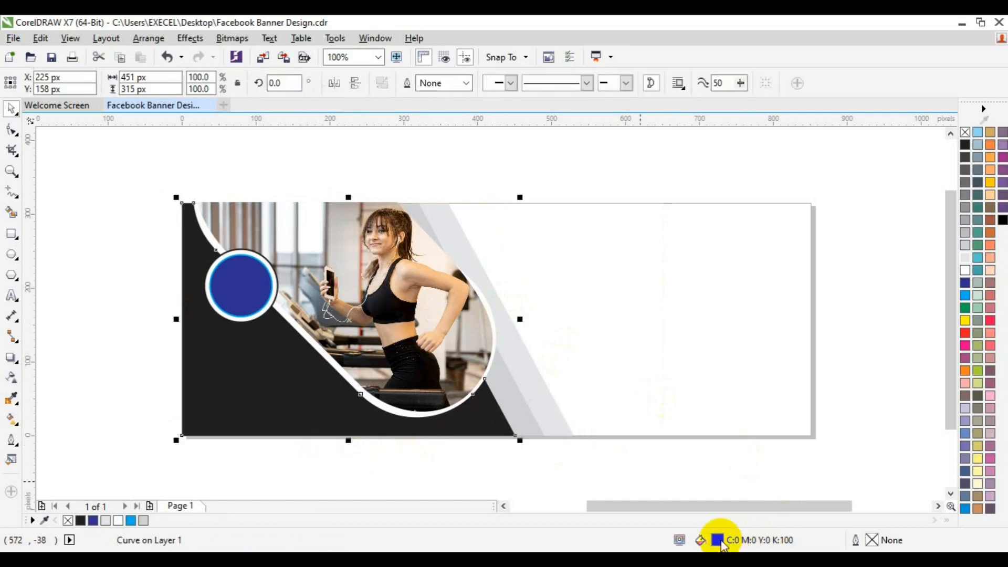
{"action": "double_click", "coordinate": [719, 542]}
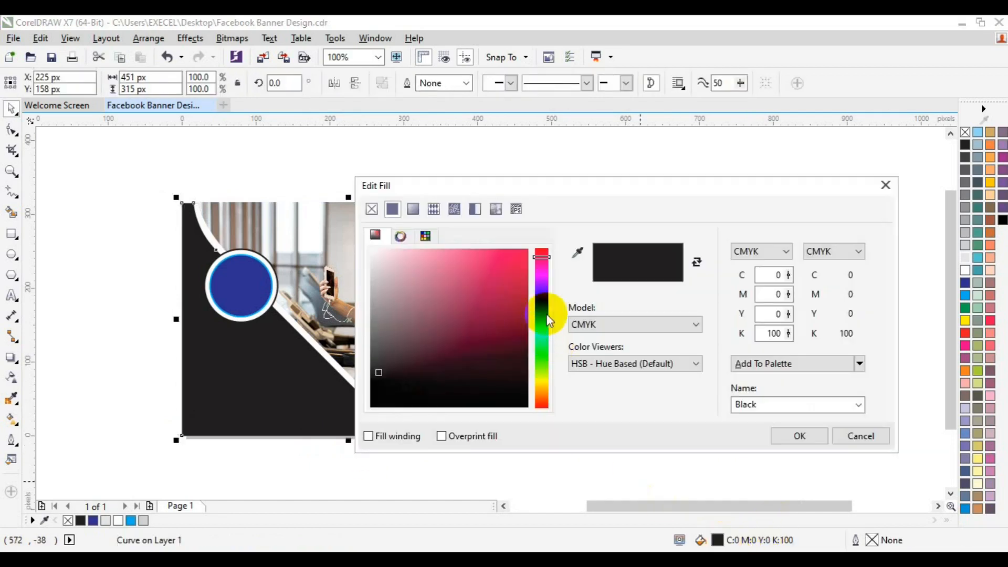
{"action": "left_click", "coordinate": [541, 314]}
{"action": "left_click", "coordinate": [518, 379]}
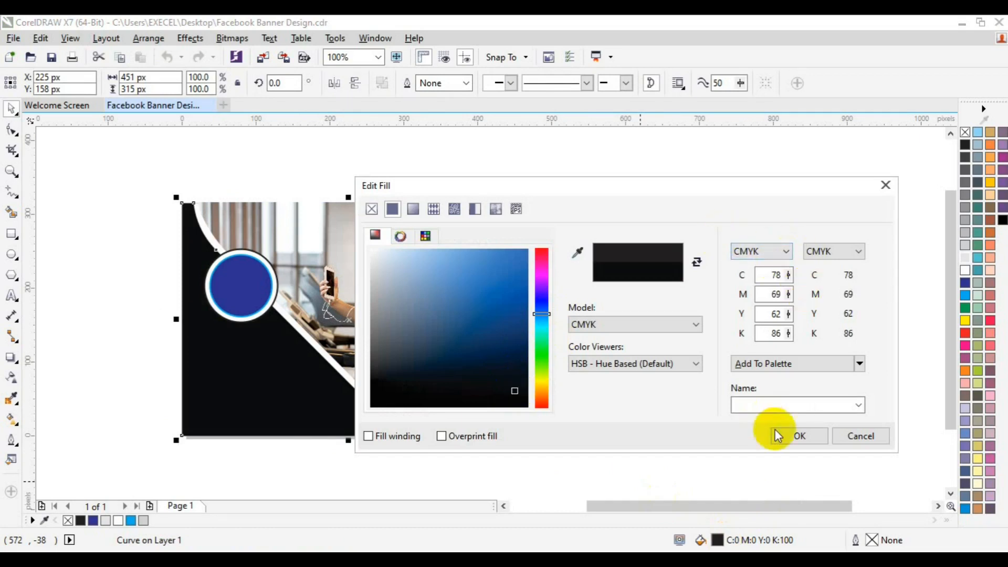
{"action": "left_click", "coordinate": [777, 435]}
Step: Give the badge's outer white circle a 4 px outline in the blue-tinted black C78 M69 Y62 K86
{"action": "left_click", "coordinate": [275, 289]}
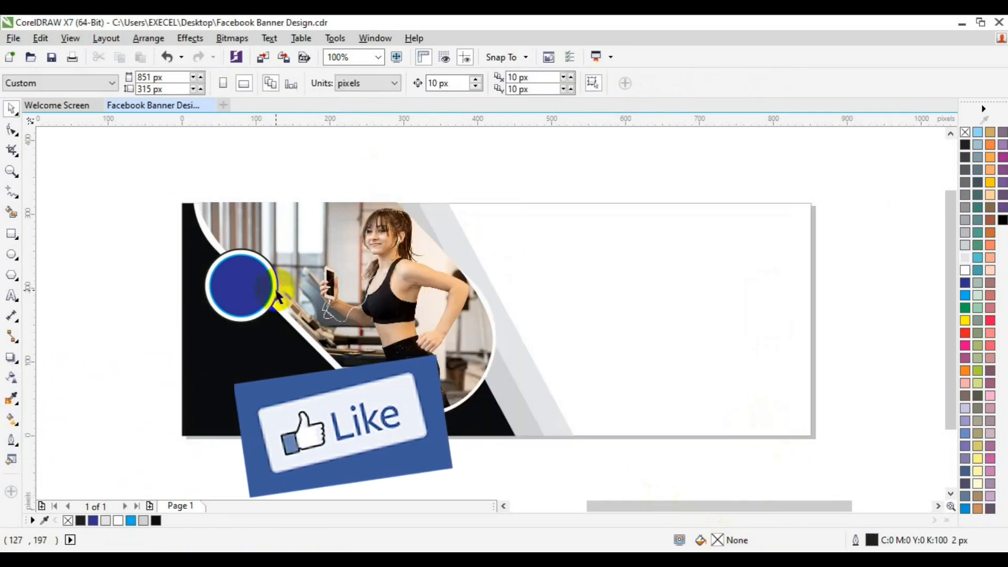
{"action": "right_click", "coordinate": [156, 520]}
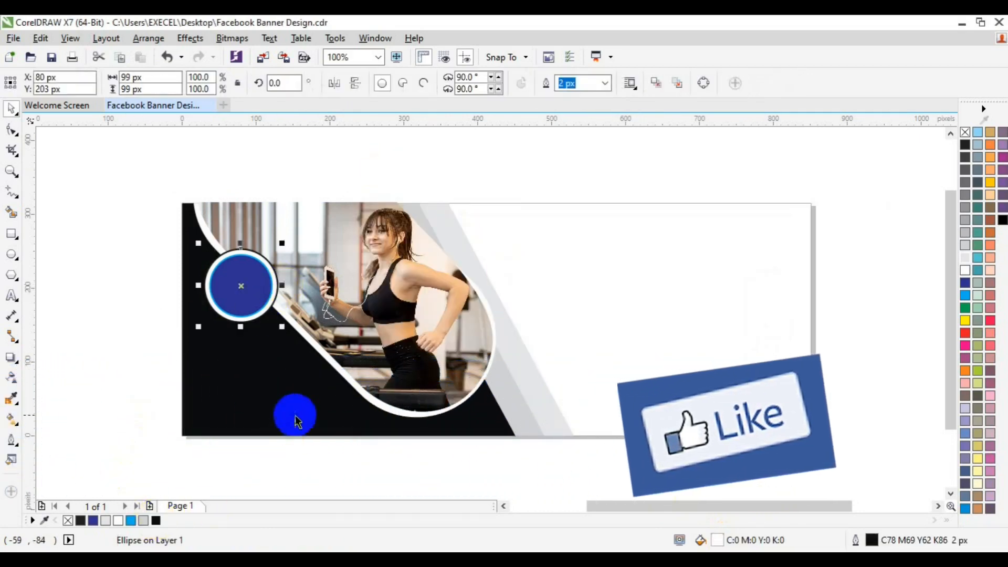
{"action": "left_click", "coordinate": [605, 83]}
{"action": "left_click", "coordinate": [579, 153]}
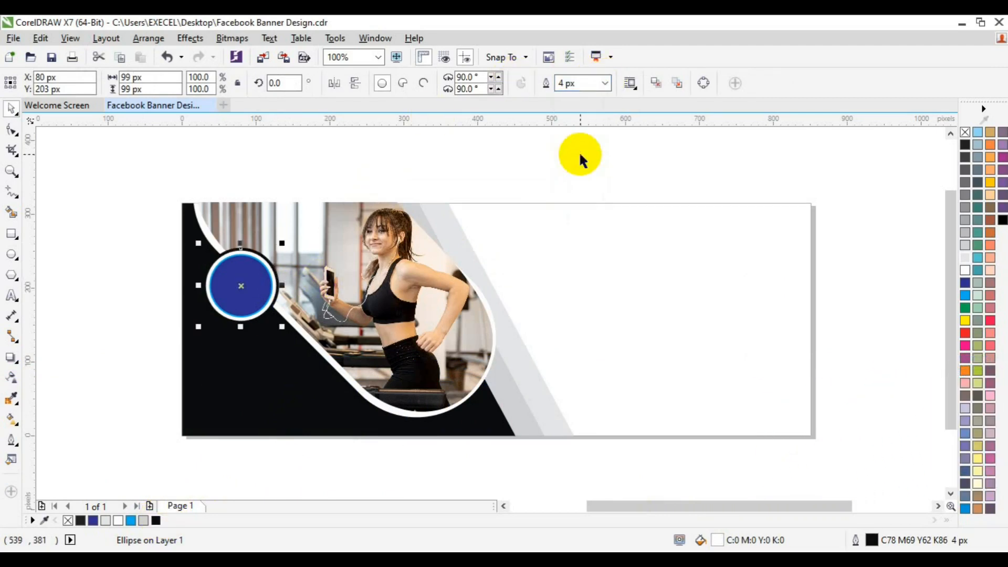
Step: Fill the badge's inner circle with yellow and set its outline to orange C5 M53 Y100
{"action": "left_click", "coordinate": [123, 316]}
{"action": "left_click", "coordinate": [236, 289]}
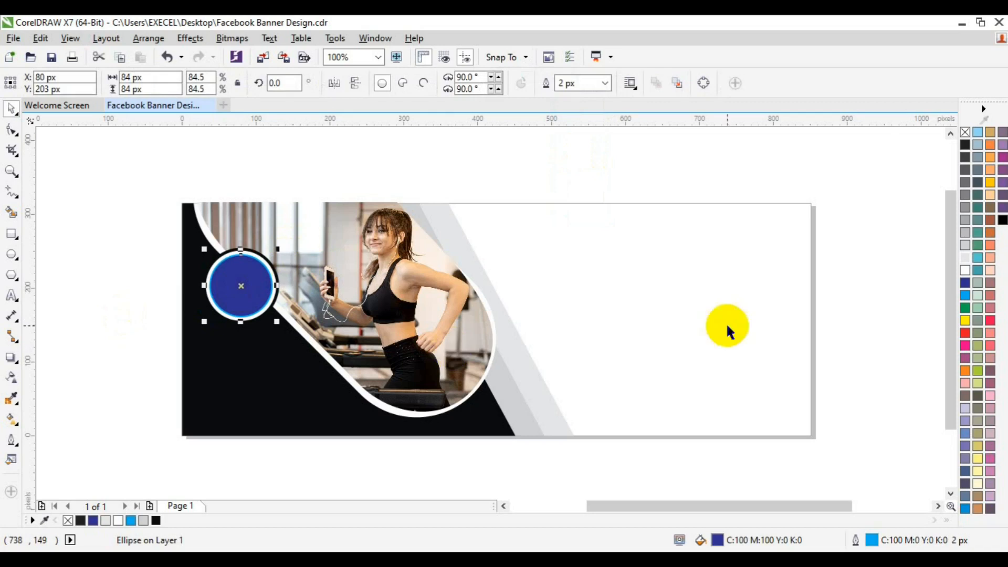
{"action": "left_click", "coordinate": [965, 321]}
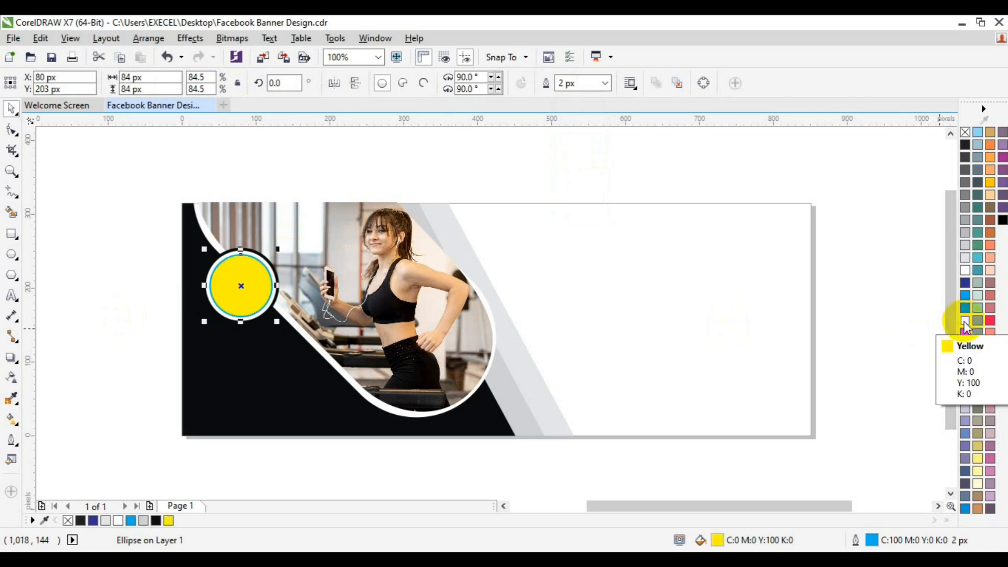
{"action": "left_click", "coordinate": [932, 377]}
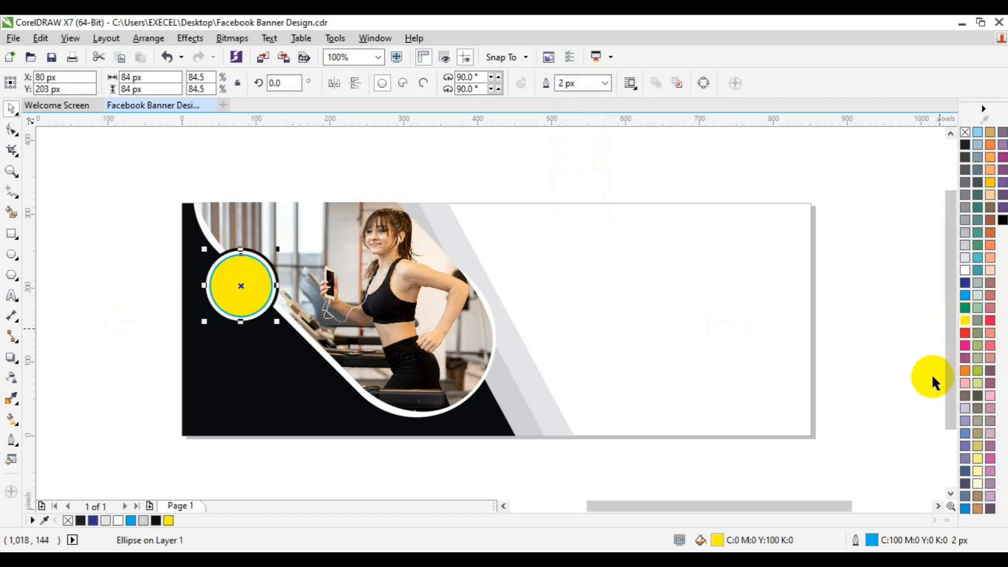
{"action": "left_click", "coordinate": [393, 418]}
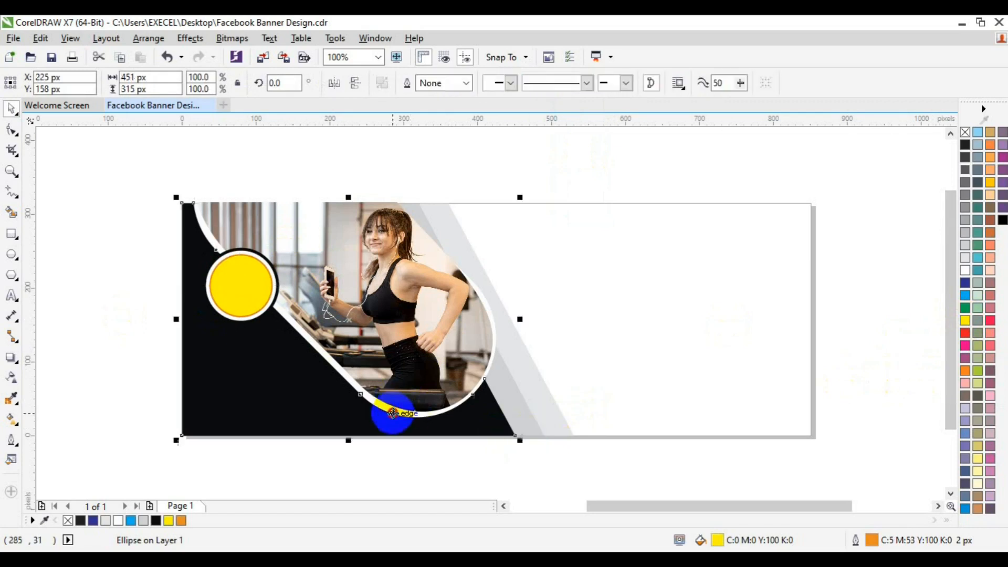
{"action": "left_click", "coordinate": [181, 521]}
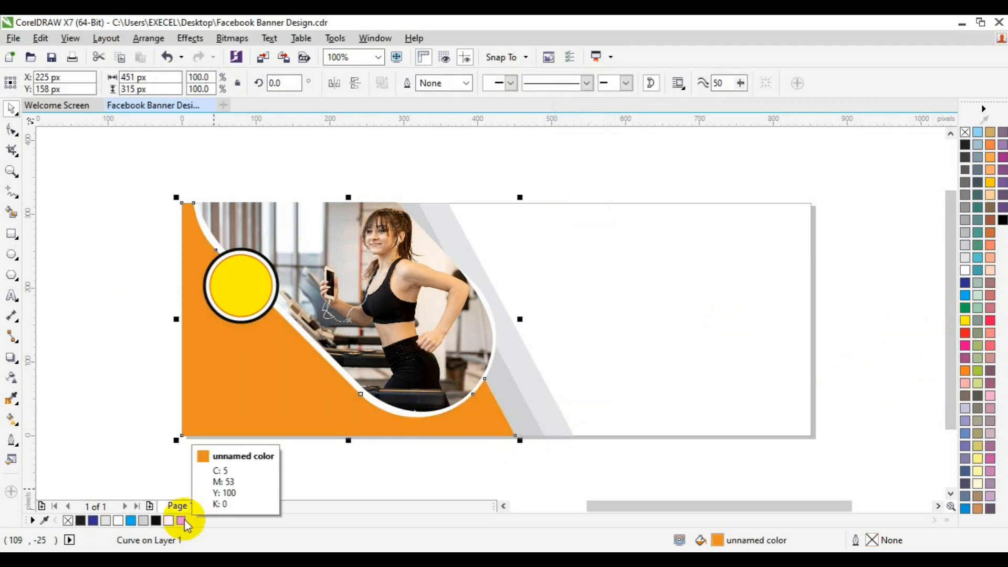
{"action": "key", "text": "ctrl+z"}
{"action": "left_click", "coordinate": [179, 326]}
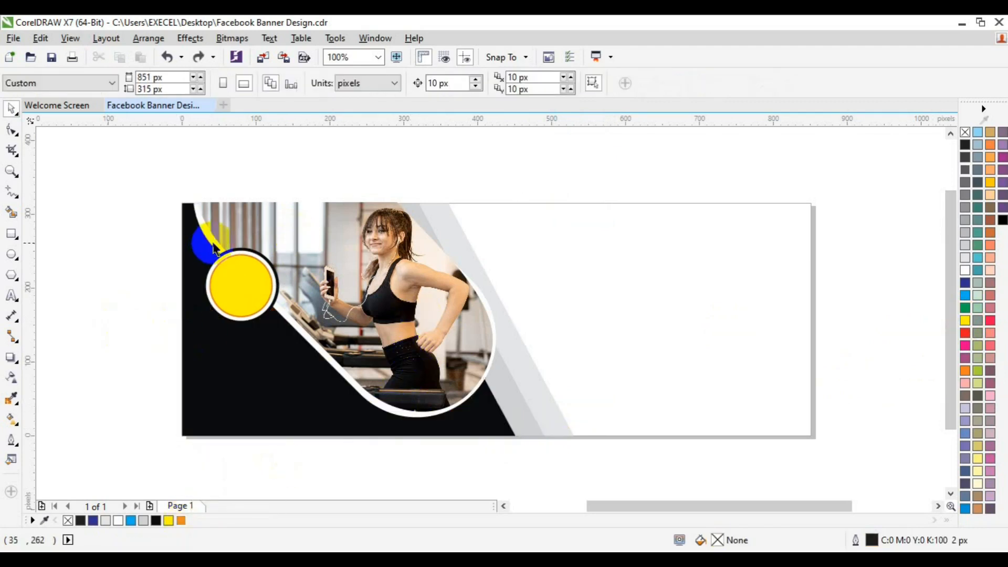
Step: Fill the rounded frame border around the photo with the orange C5 M53 Y100
{"action": "left_click", "coordinate": [213, 247]}
{"action": "left_click", "coordinate": [181, 520]}
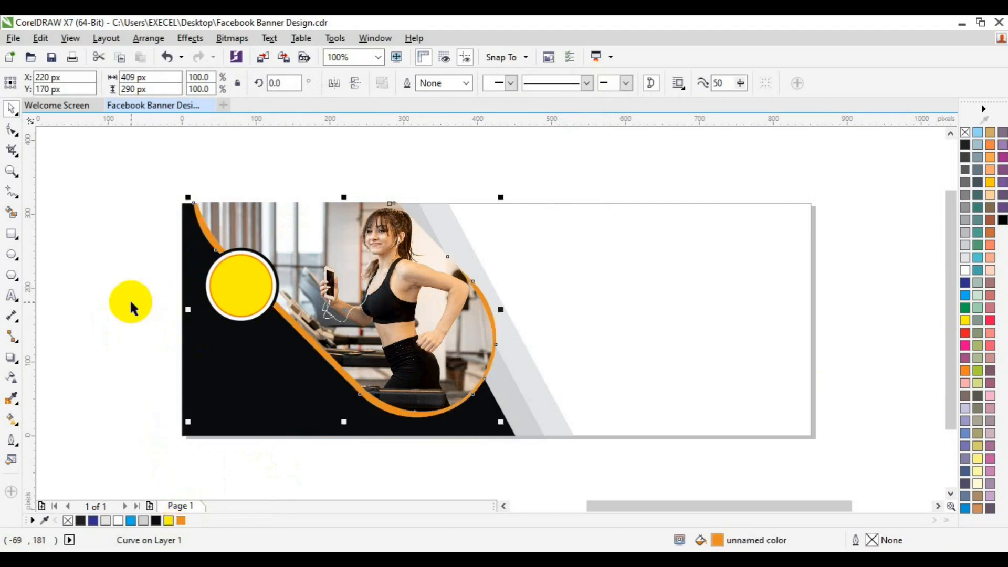
{"action": "left_click", "coordinate": [131, 308]}
Step: Fill the outer slanted strip with the blue-tinted black and the inner strip with yellow, and save the file
{"action": "left_click", "coordinate": [461, 256]}
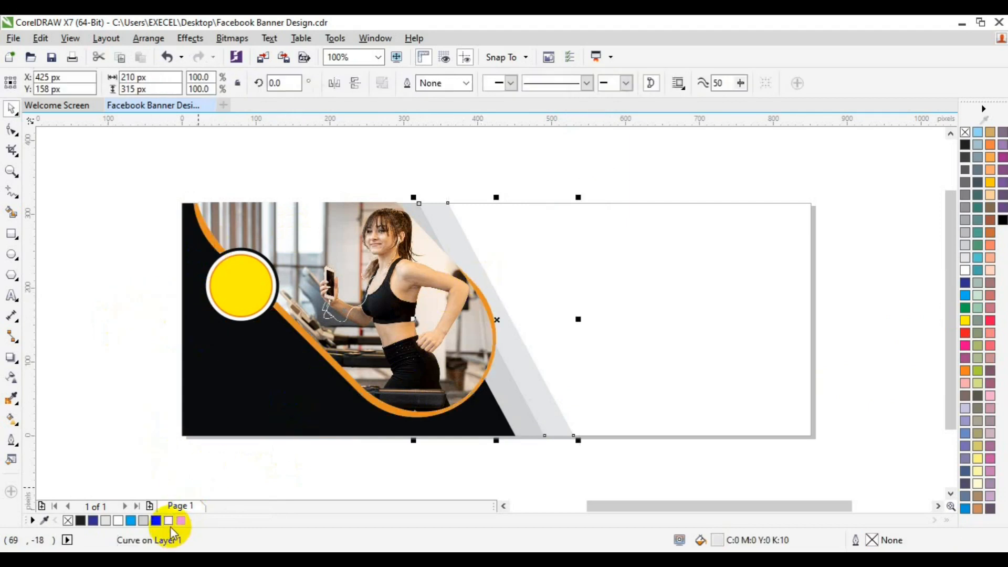
{"action": "left_click", "coordinate": [156, 521]}
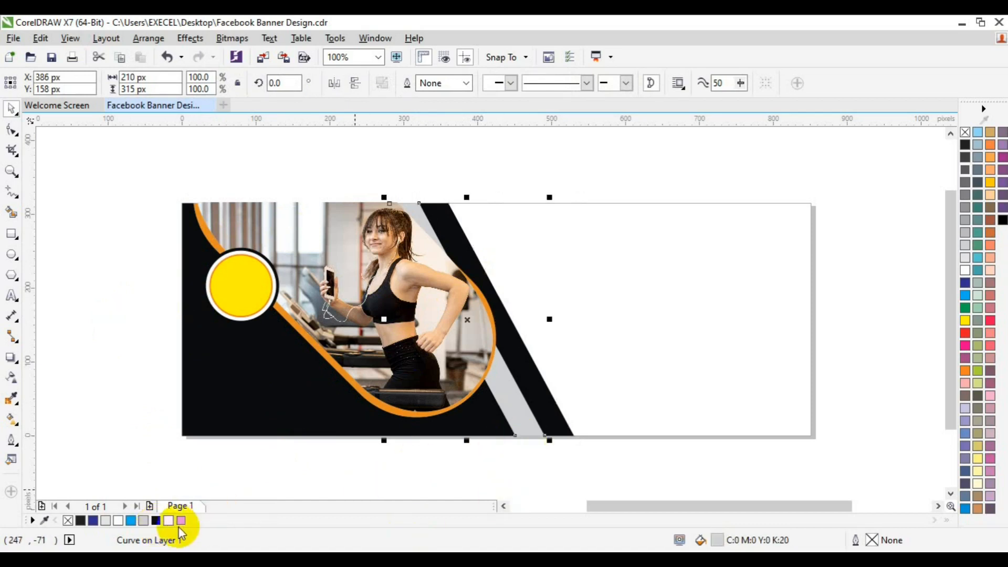
{"action": "left_click", "coordinate": [169, 520]}
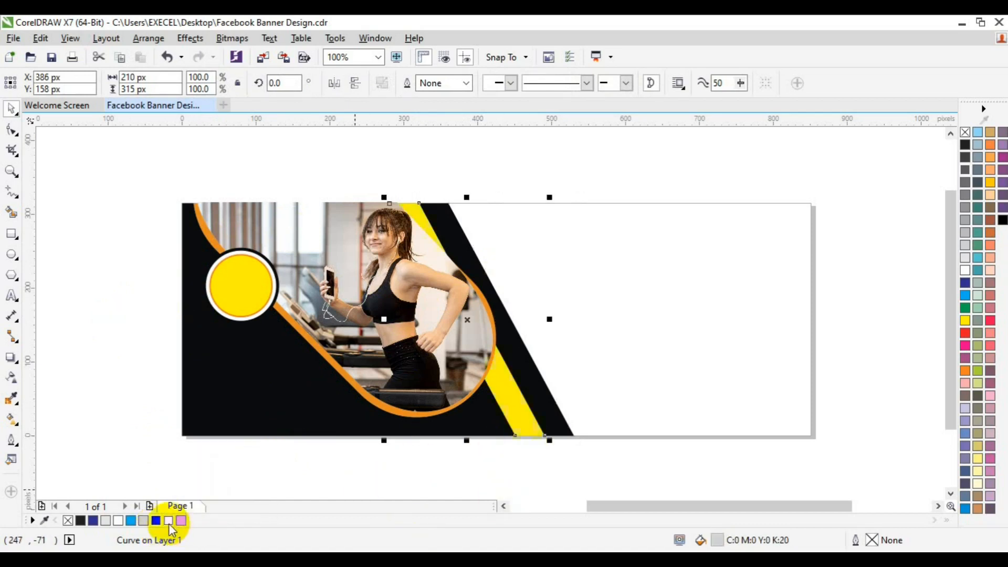
{"action": "left_click", "coordinate": [622, 175]}
{"action": "key", "text": "ctrl+s"}
Step: Add artistic text reading "GET INTO" in the banner's empty white area
{"action": "left_click", "coordinate": [11, 295]}
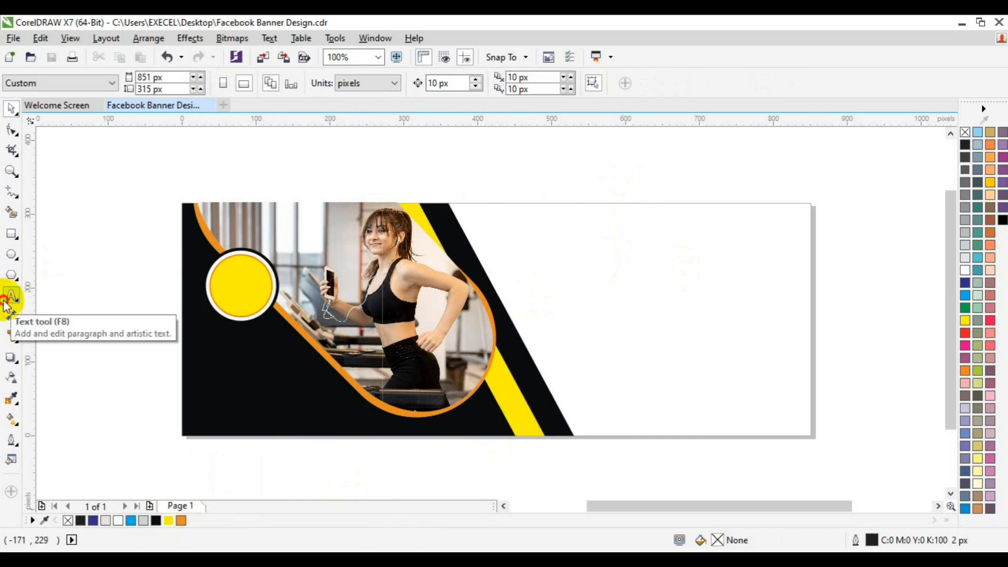
{"action": "left_click", "coordinate": [478, 291]}
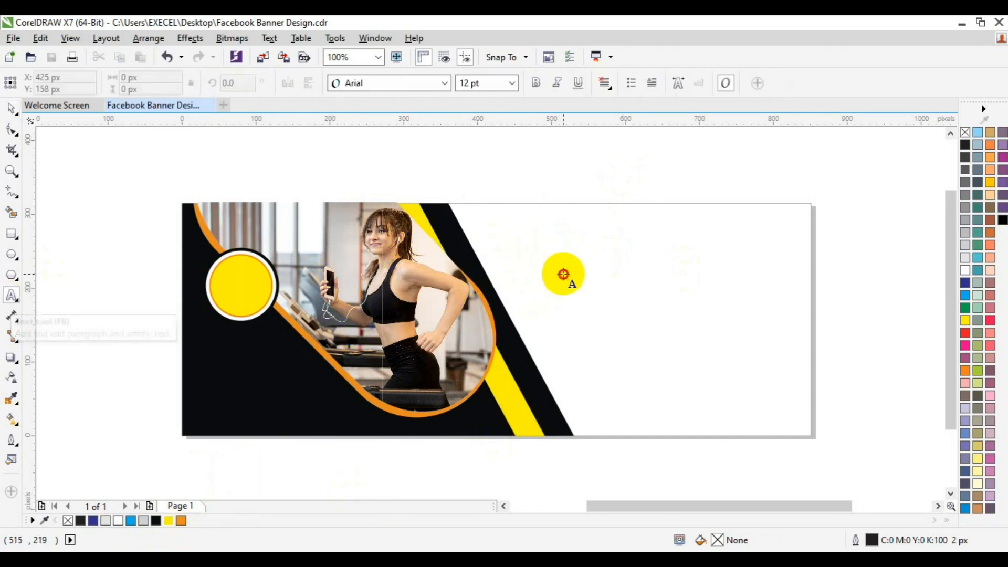
{"action": "left_click", "coordinate": [563, 274]}
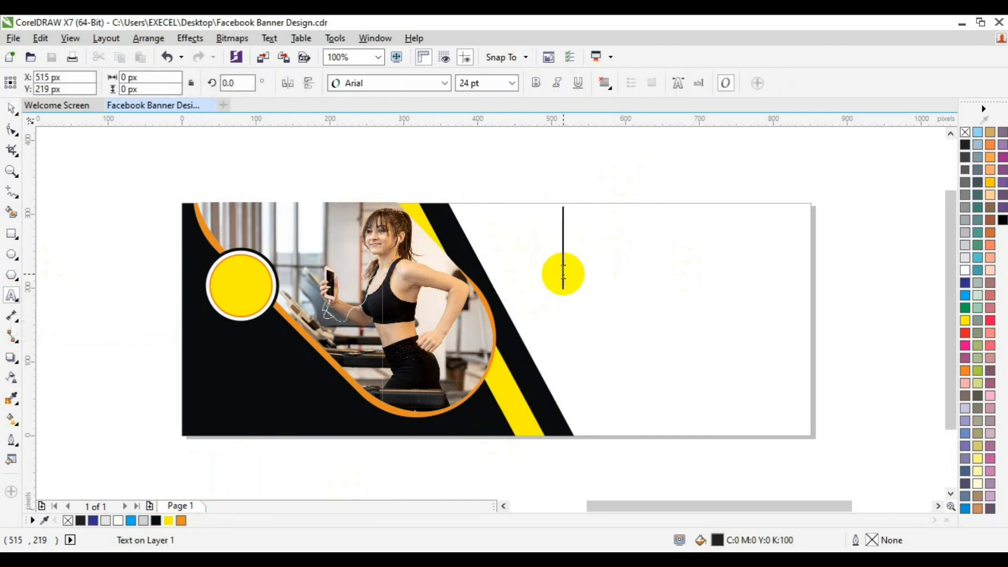
{"action": "type", "text": "GET INTO "}
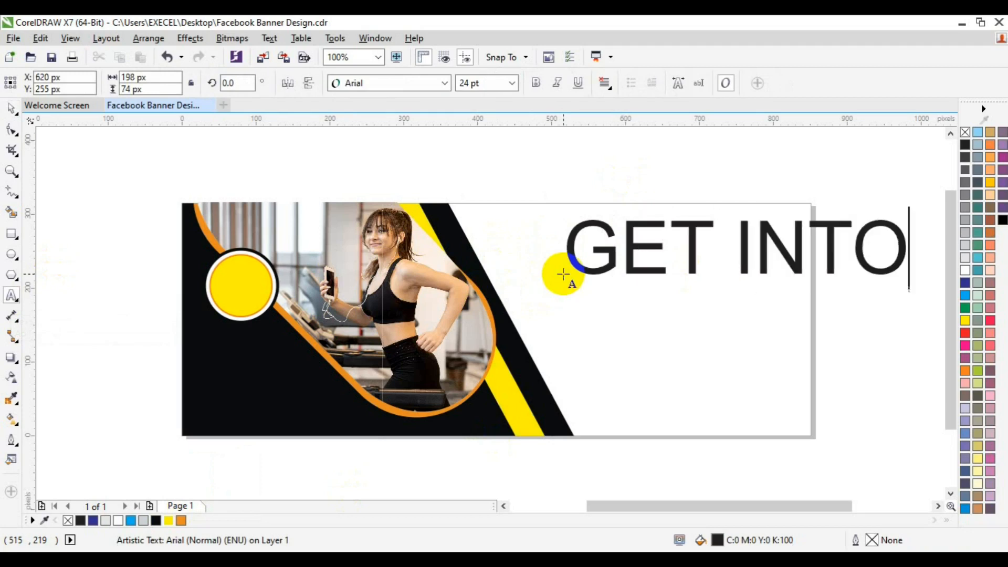
{"action": "type", "text": "TH"}
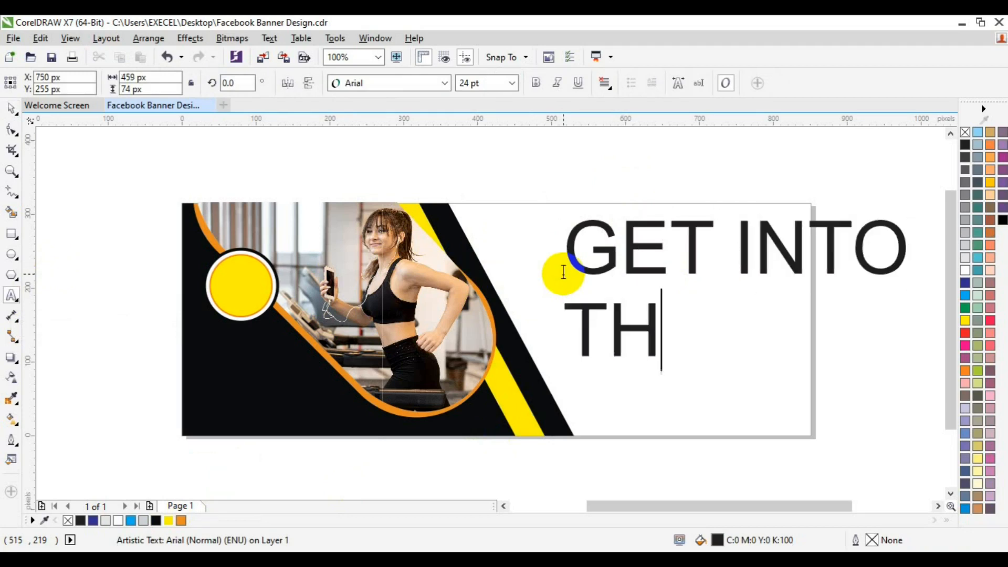
{"action": "type", "text": "E S"}
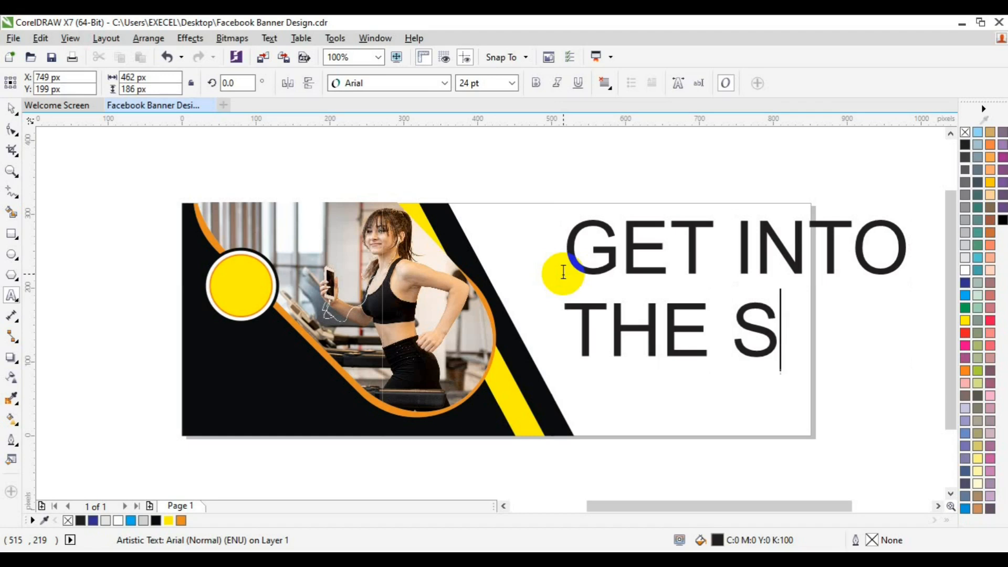
{"action": "key", "text": "BackSpace"}
{"action": "key", "text": "BackSpace"}
{"action": "key", "text": "BackSpace"}
{"action": "key", "text": "BackSpace"}
{"action": "key", "text": "BackSpace"}
{"action": "key", "text": "BackSpace"}
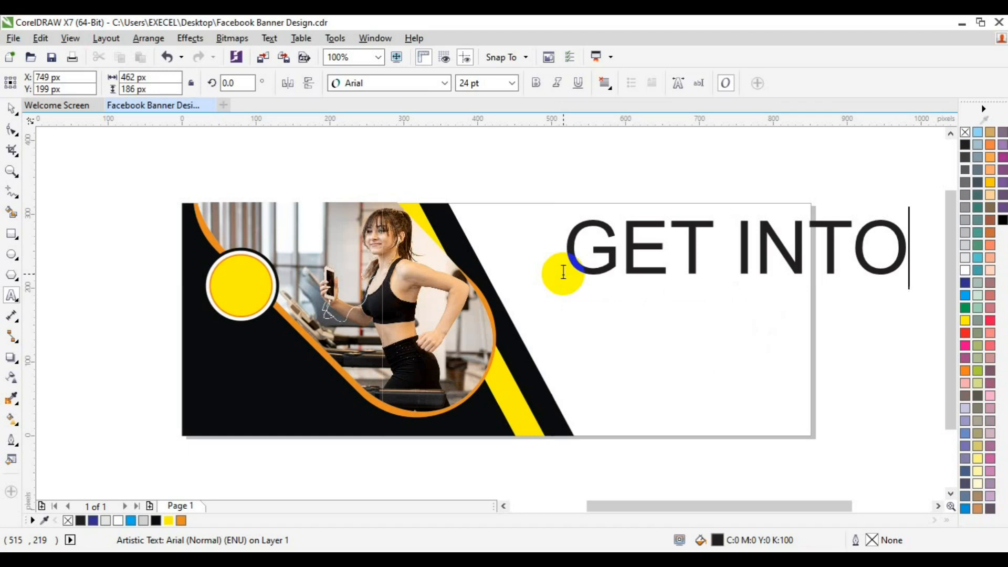
Step: Set the headline font to CELEBRATE RETRO and replace its text with "THE SHAPE"
{"action": "key", "text": "ctrl+a"}
{"action": "left_click", "coordinate": [445, 83]}
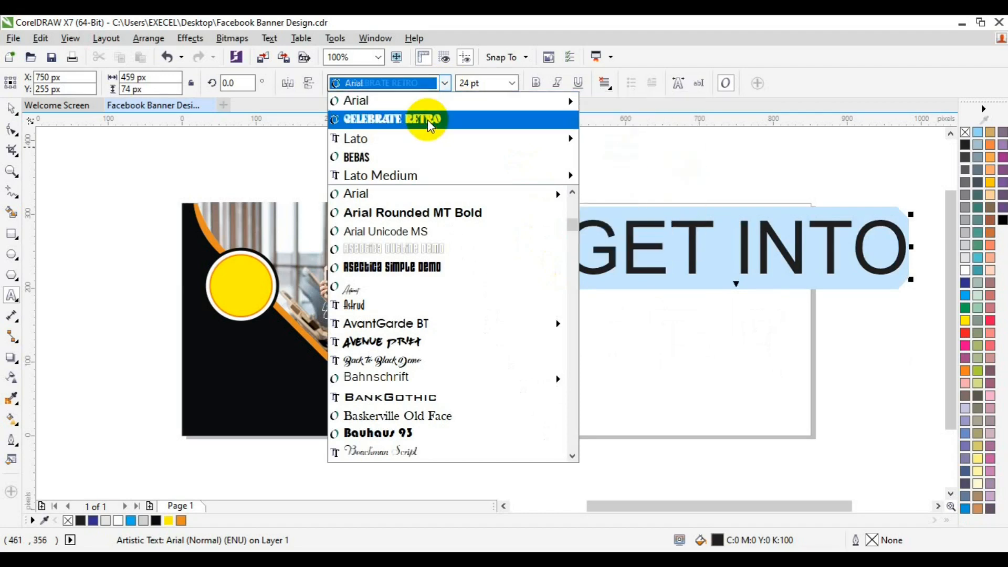
{"action": "left_click", "coordinate": [427, 120]}
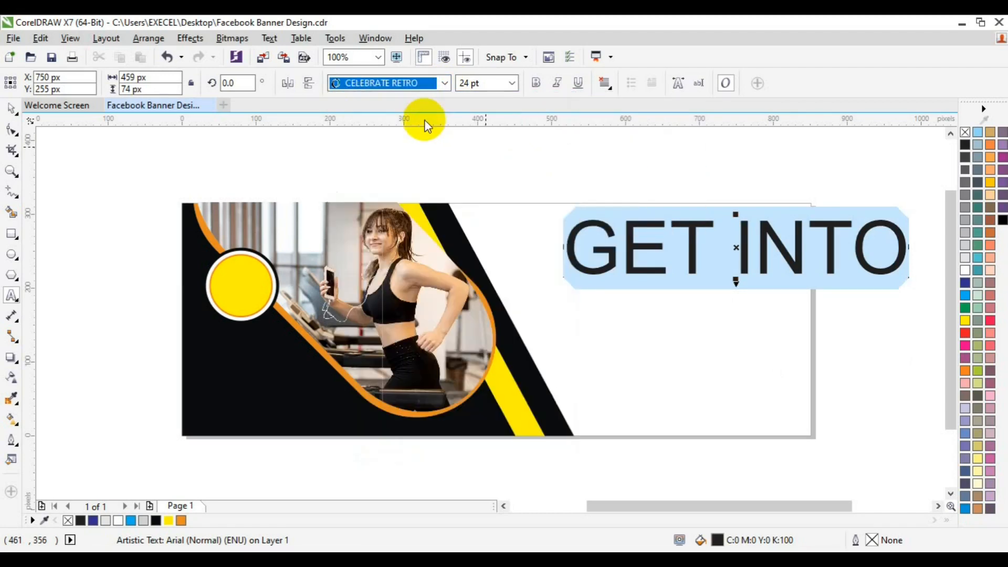
{"action": "type", "text": "SH"}
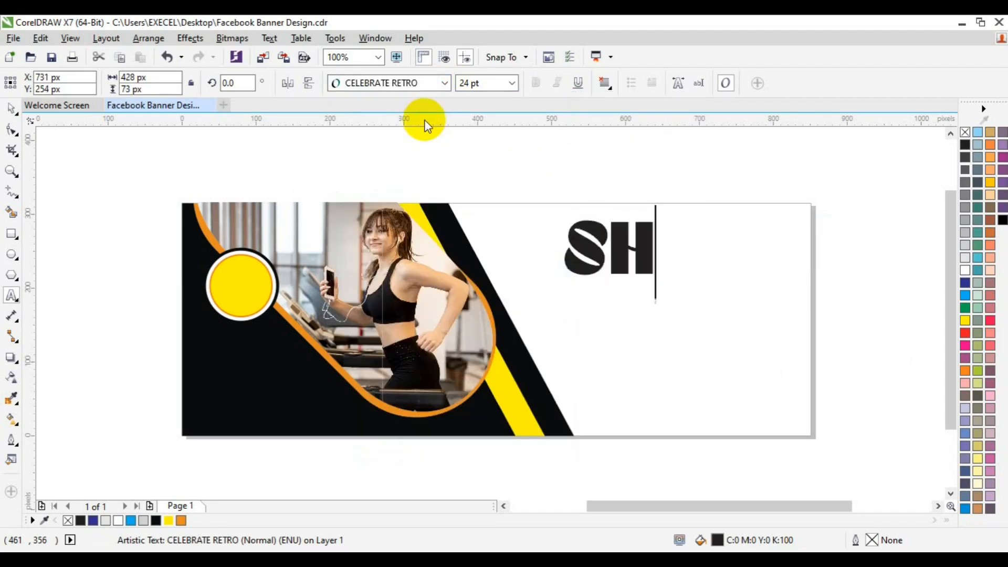
{"action": "key", "text": "BackSpace"}
{"action": "key", "text": "BackSpace"}
{"action": "type", "text": "THE "}
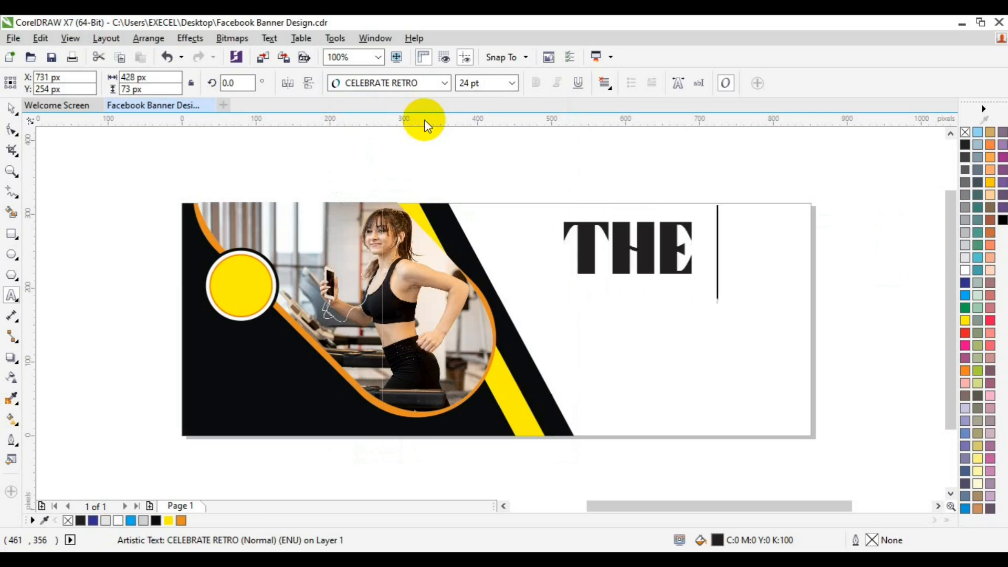
{"action": "type", "text": "SHAPE"}
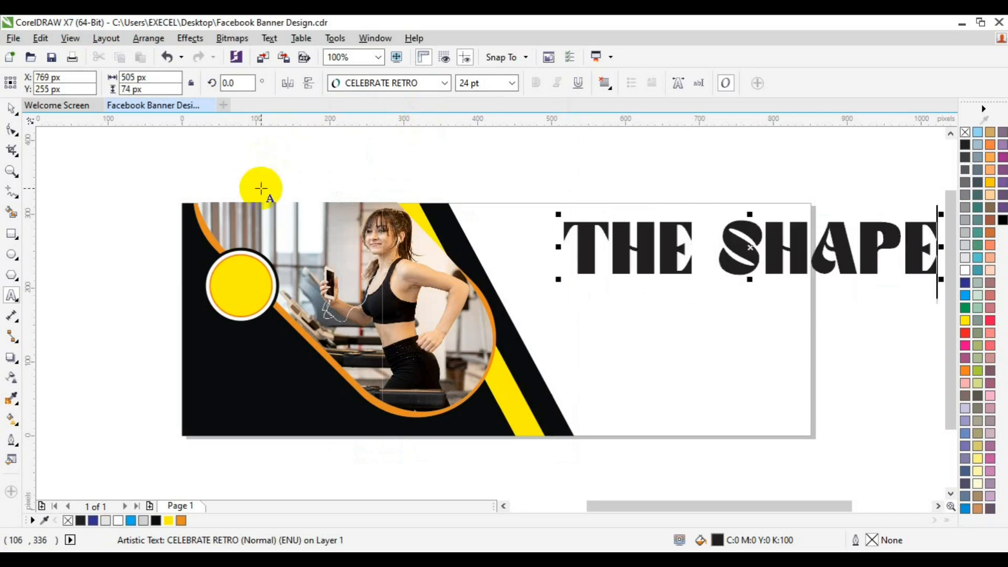
Step: Set "THE SHAPE" to 18 pt and move it beside the black slanted strip, within the banner's white area
{"action": "key", "text": "ctrl+a"}
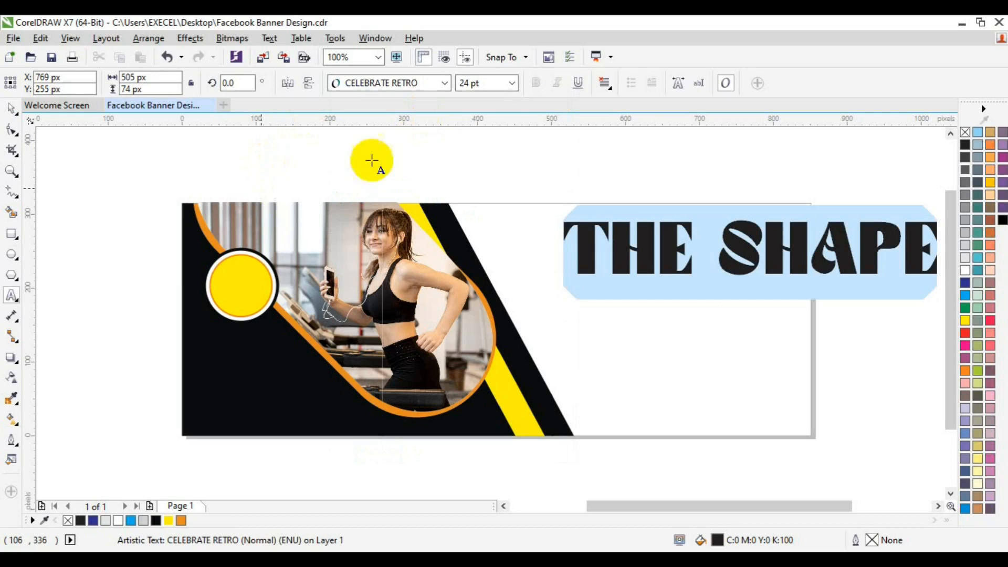
{"action": "left_click", "coordinate": [511, 83]}
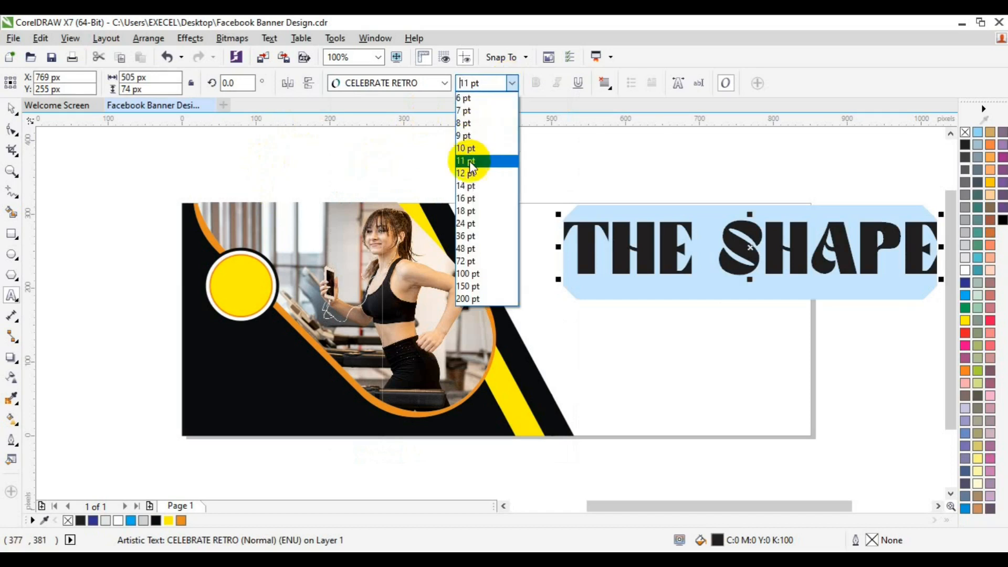
{"action": "left_click", "coordinate": [466, 210]}
{"action": "left_click", "coordinate": [10, 109]}
{"action": "left_click", "coordinate": [707, 258]}
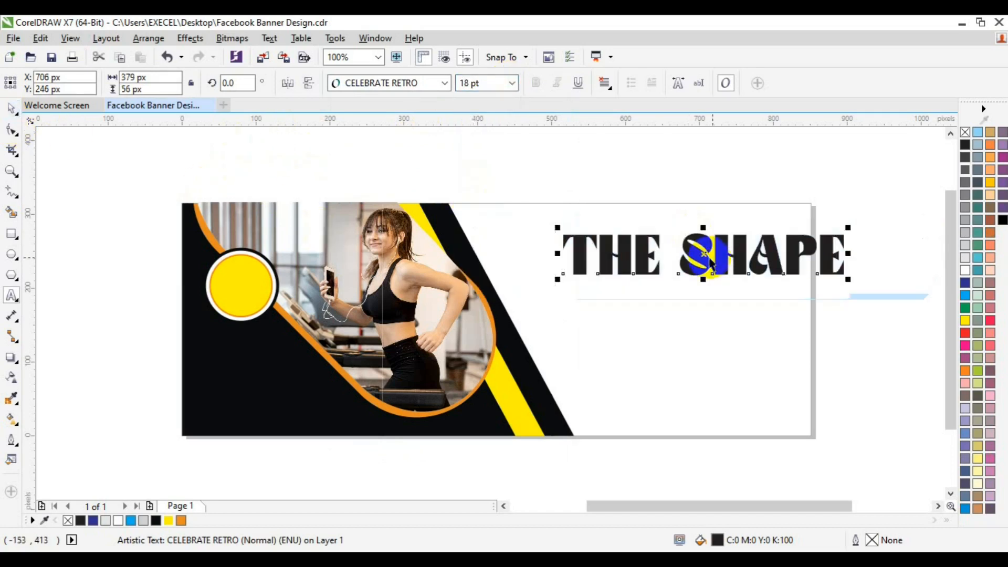
{"action": "left_click_drag", "start_coordinate": [704, 255], "coordinate": [654, 277]}
Step: Duplicate "THE SHAPE", place the copy just above the original, and change the copy's text to "GET INTO"
{"action": "key", "text": "ctrl+d"}
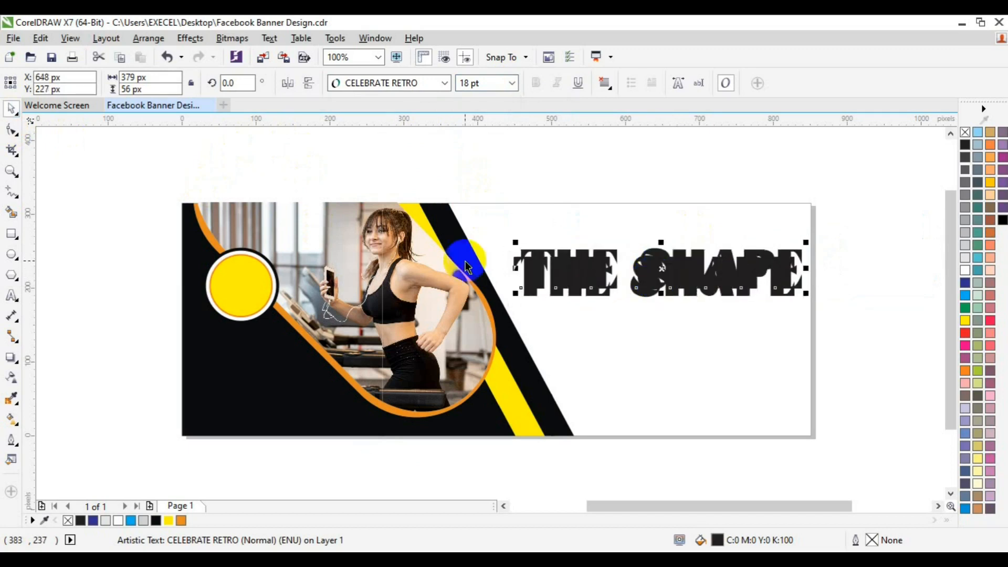
{"action": "left_click_drag", "start_coordinate": [661, 268], "coordinate": [653, 240]}
{"action": "left_click", "coordinate": [11, 296]}
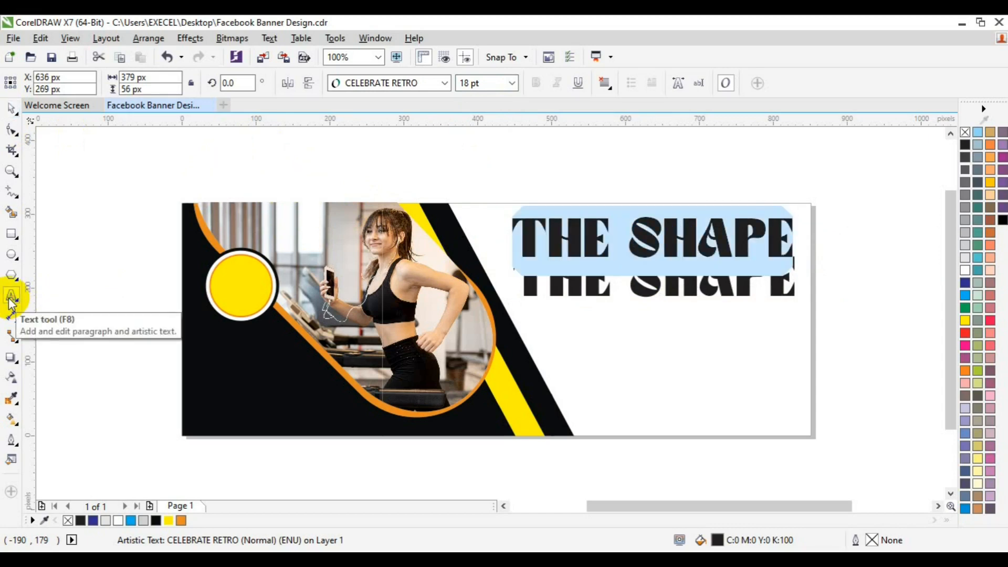
{"action": "type", "text": "GET INTO"}
{"action": "key", "text": "ctrl+a"}
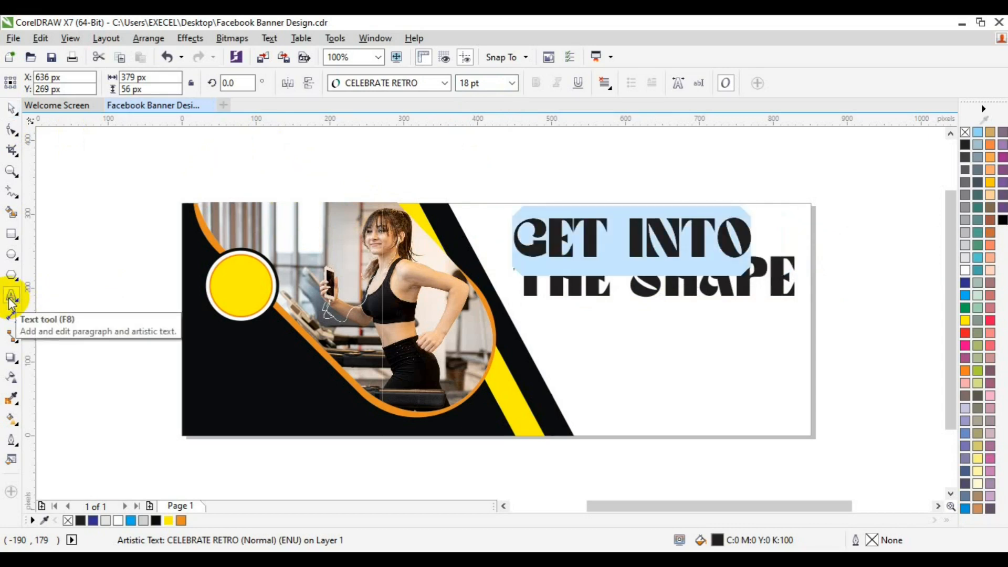
Step: Format the "GET INTO" line in Lato Black Italic at 12 pt
{"action": "left_click", "coordinate": [444, 83]}
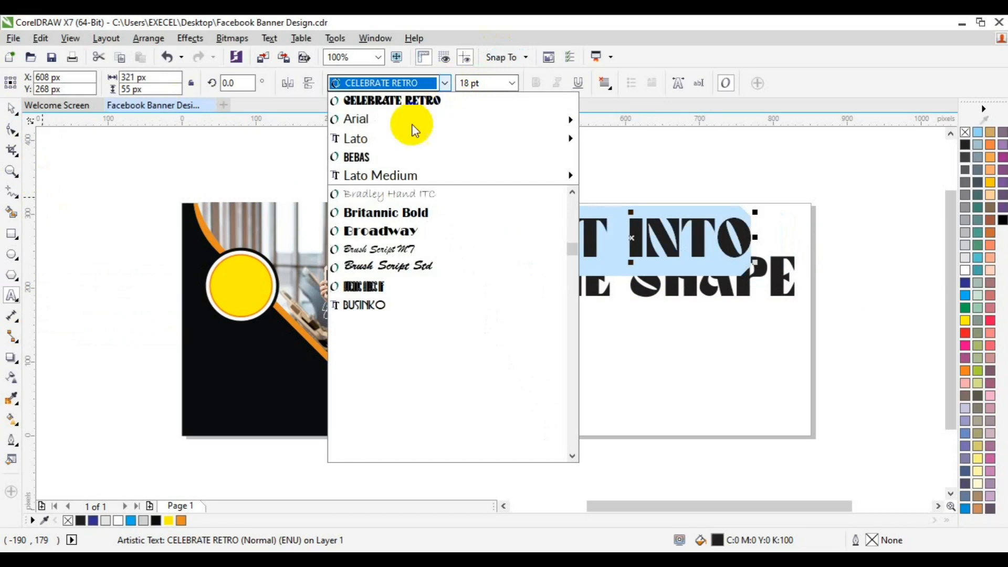
{"action": "mouse_move", "coordinate": [379, 148]}
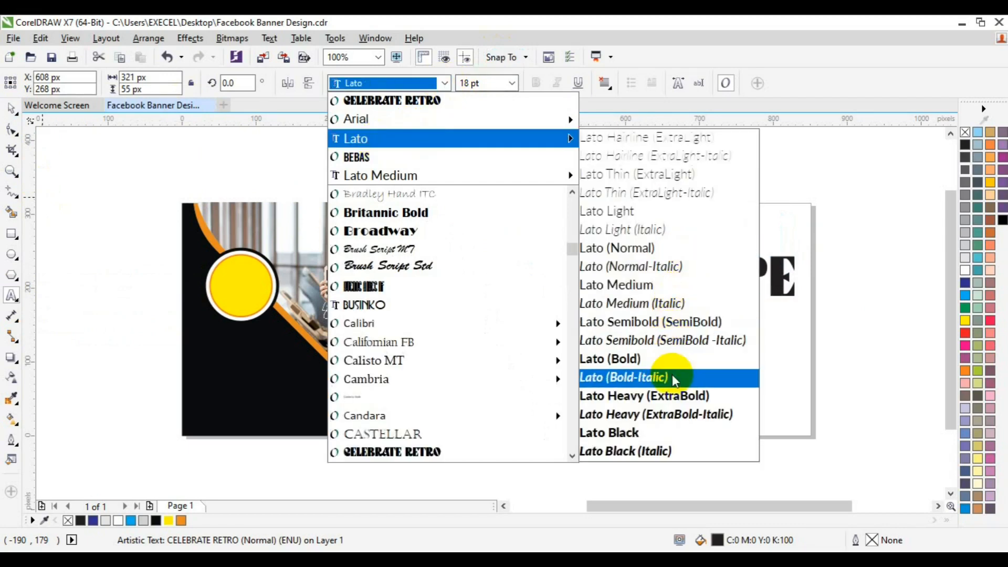
{"action": "left_click", "coordinate": [663, 453]}
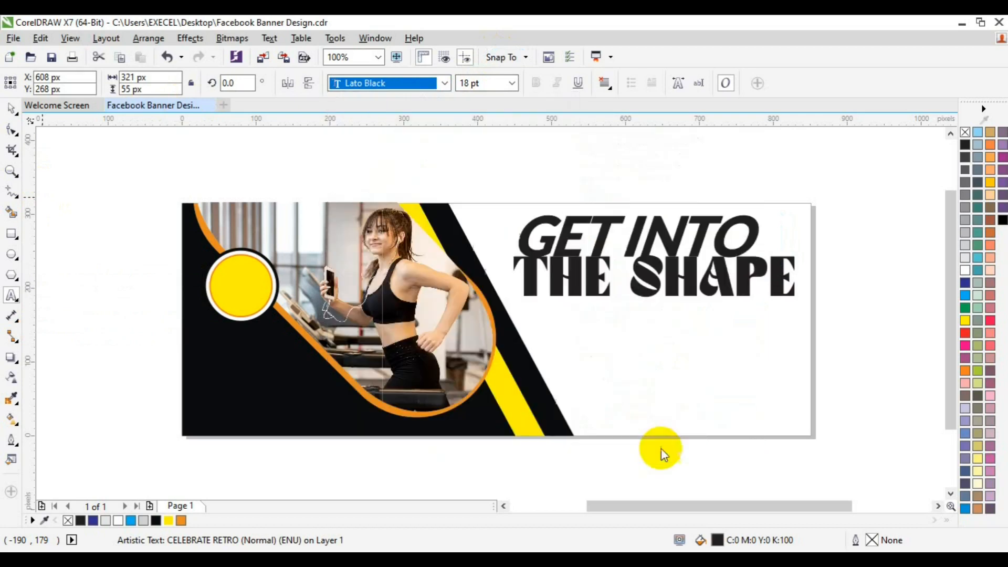
{"action": "left_click", "coordinate": [511, 88]}
{"action": "left_click", "coordinate": [489, 170]}
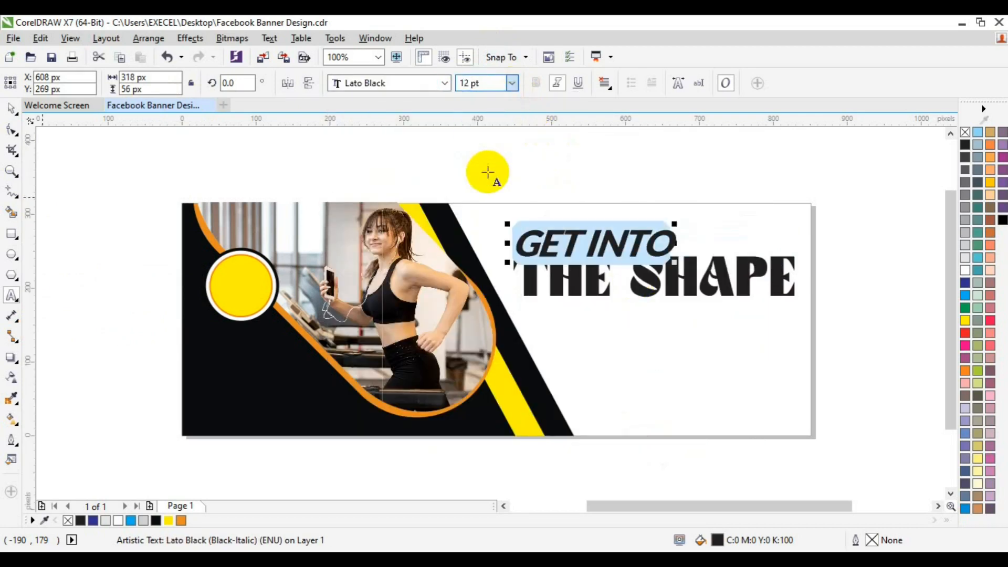
Step: Move "THE SHAPE" slightly down to leave more space below the "GET INTO" line
{"action": "left_click", "coordinate": [11, 108]}
{"action": "left_click", "coordinate": [596, 288]}
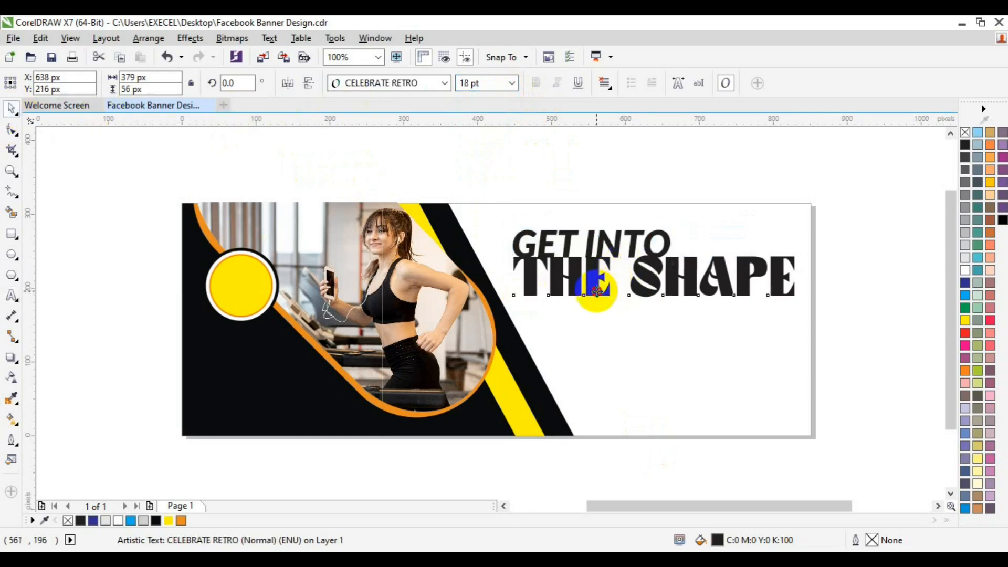
{"action": "left_click_drag", "start_coordinate": [597, 291], "coordinate": [597, 298]}
{"action": "left_click", "coordinate": [596, 297]}
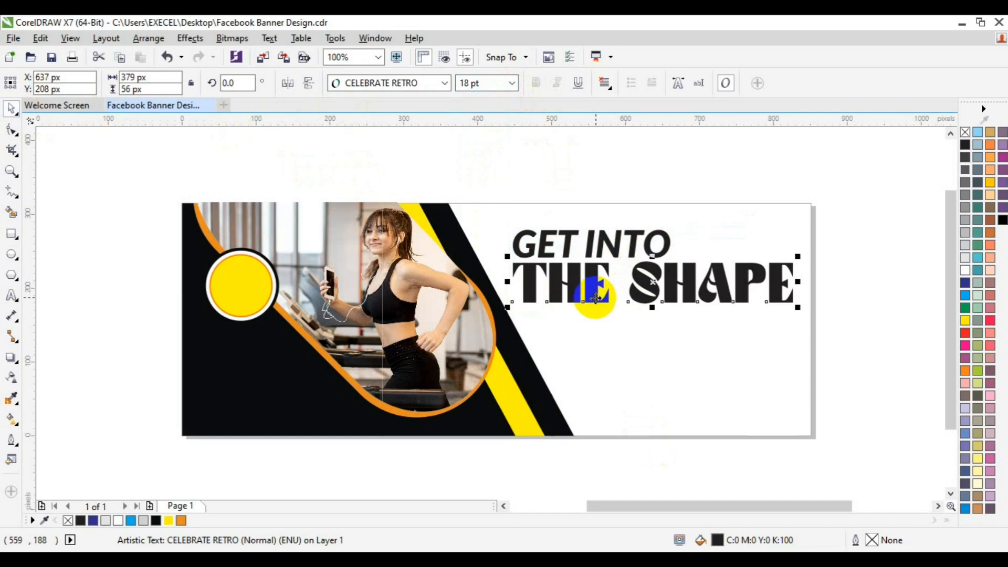
Step: Reduce the "GET INTO" line to 7 pt and "THE SHAPE" to 12 pt
{"action": "left_click", "coordinate": [545, 243]}
{"action": "left_click", "coordinate": [512, 83]}
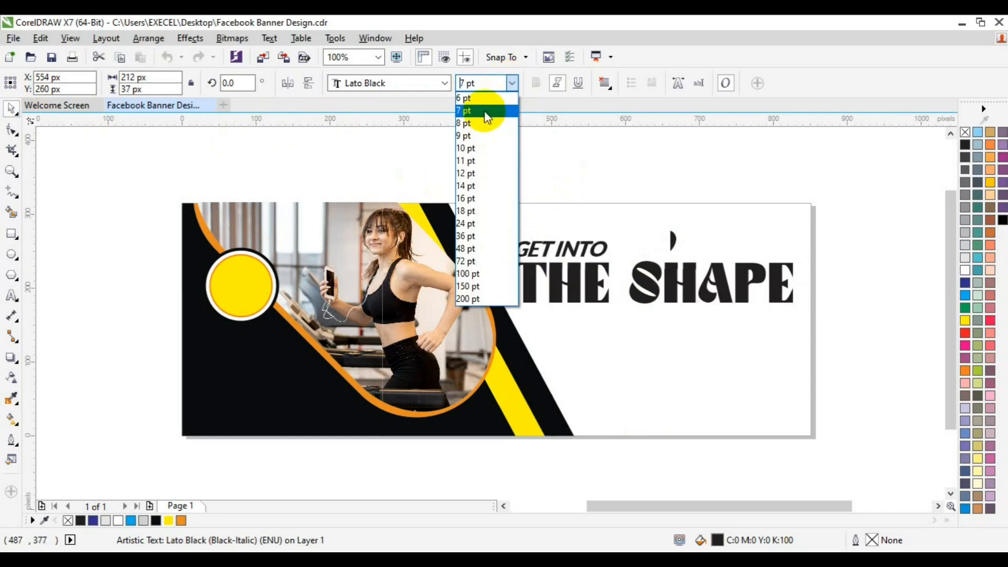
{"action": "left_click", "coordinate": [479, 110]}
{"action": "left_click", "coordinate": [581, 282]}
{"action": "left_click", "coordinate": [512, 83]}
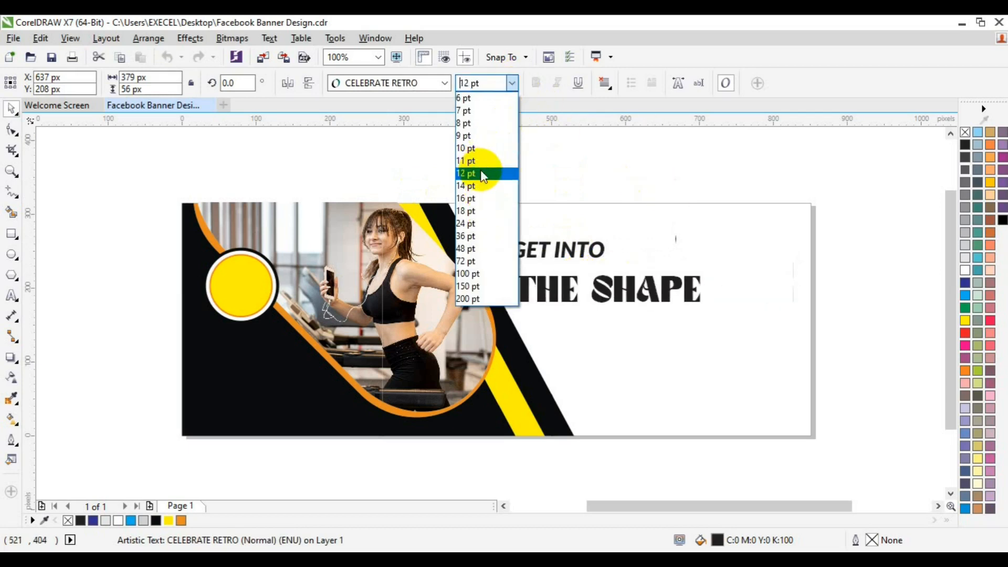
{"action": "left_click", "coordinate": [480, 169]}
Step: Move "THE SHAPE" towards the banner's right edge and set its size to 14 pt
{"action": "left_click_drag", "start_coordinate": [608, 287], "coordinate": [682, 280]}
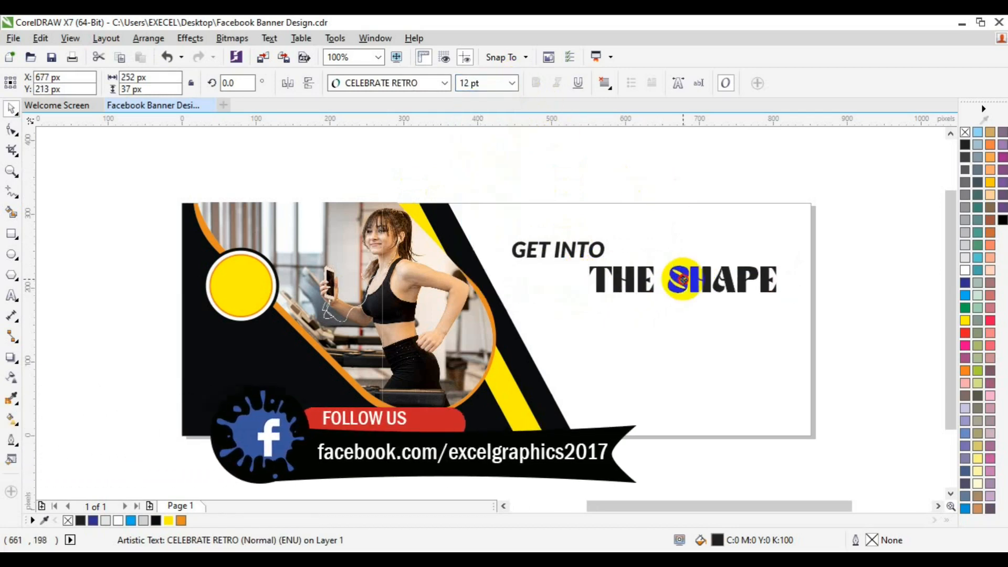
{"action": "left_click", "coordinate": [513, 84]}
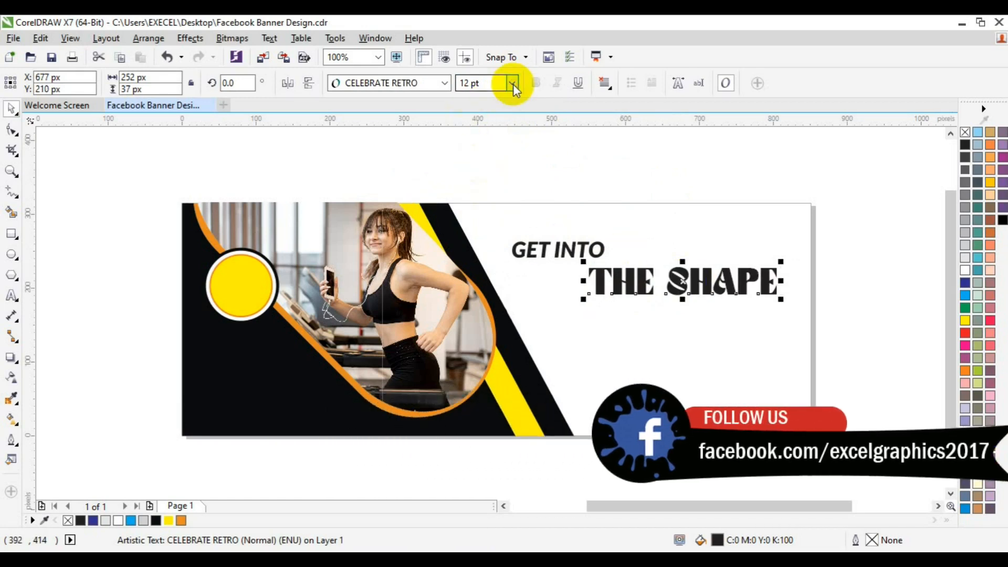
{"action": "left_click", "coordinate": [513, 84]}
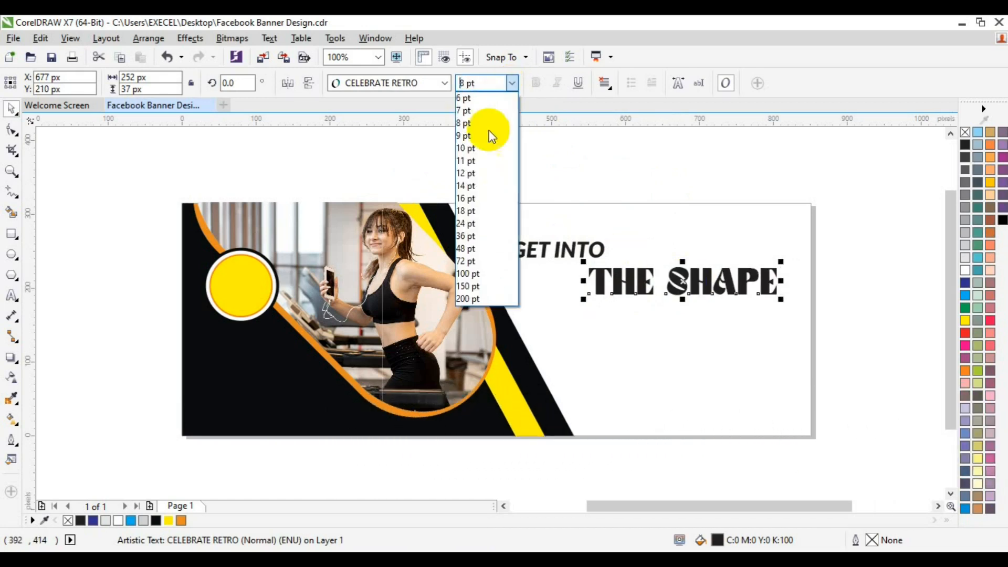
{"action": "left_click", "coordinate": [480, 181]}
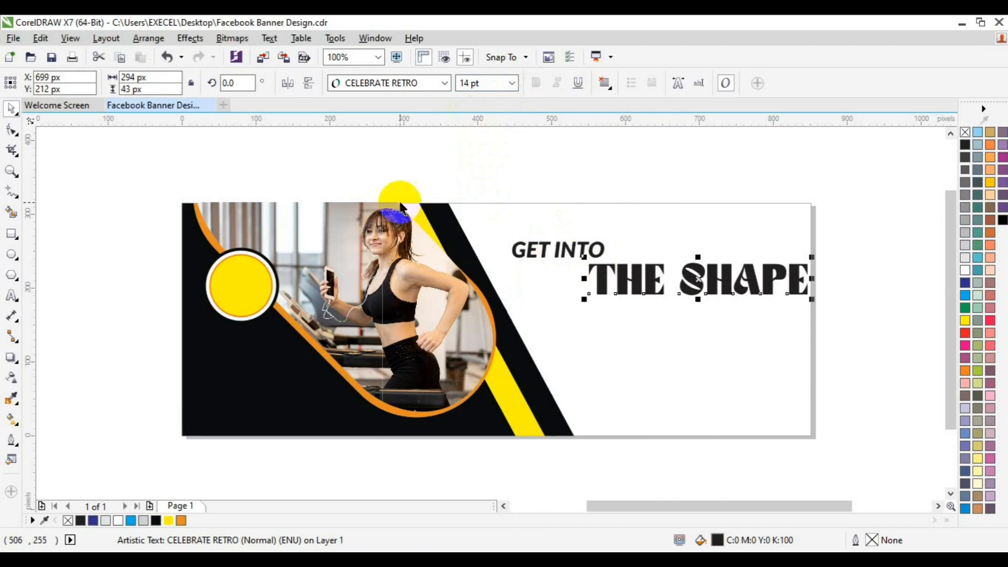
Step: Draw an open two-segment V-shaped line with the Pen tool, hanging from the banner's upper edge above the headline
{"action": "left_click", "coordinate": [13, 193]}
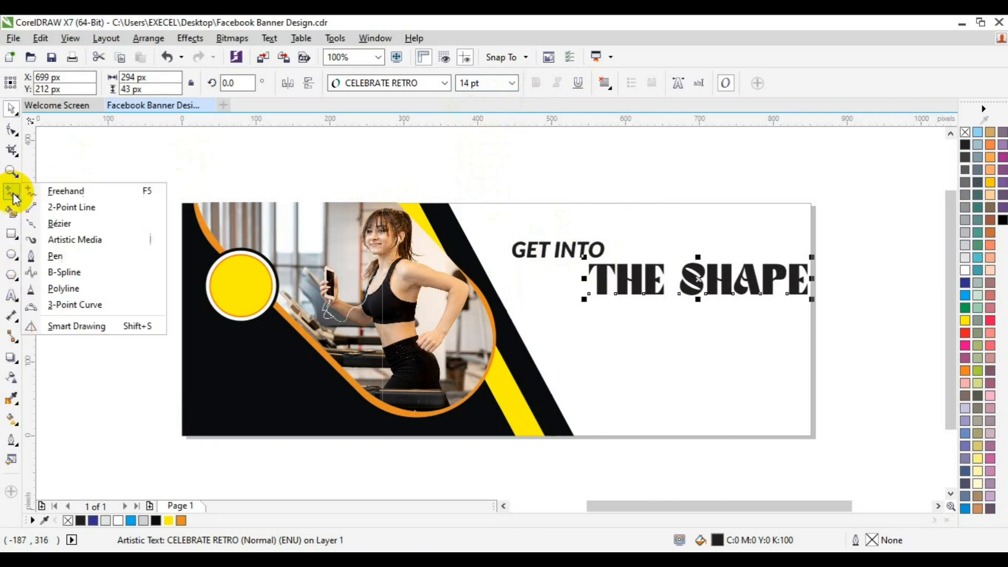
{"action": "left_click", "coordinate": [55, 255]}
{"action": "left_click", "coordinate": [569, 202]}
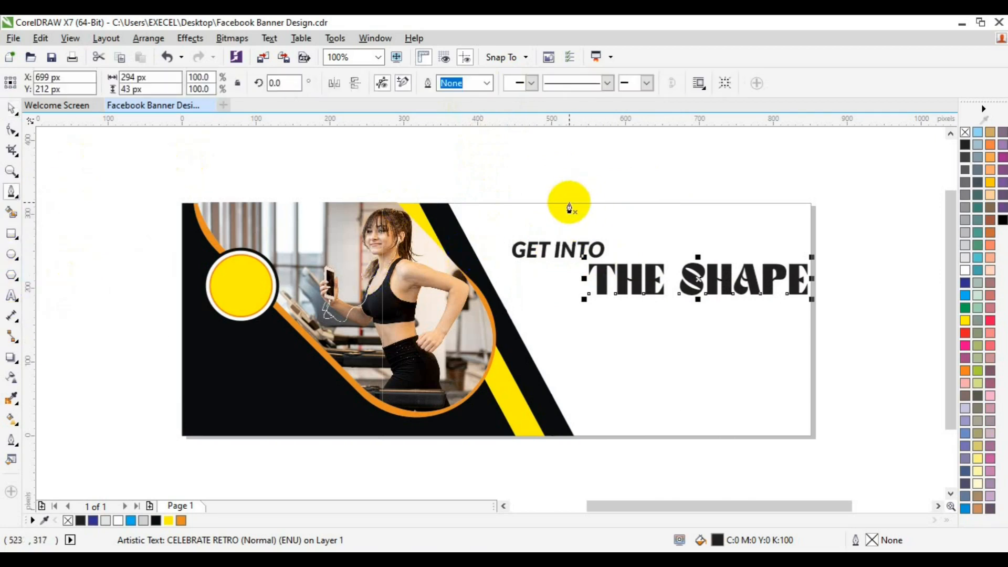
{"action": "left_click", "coordinate": [696, 235]}
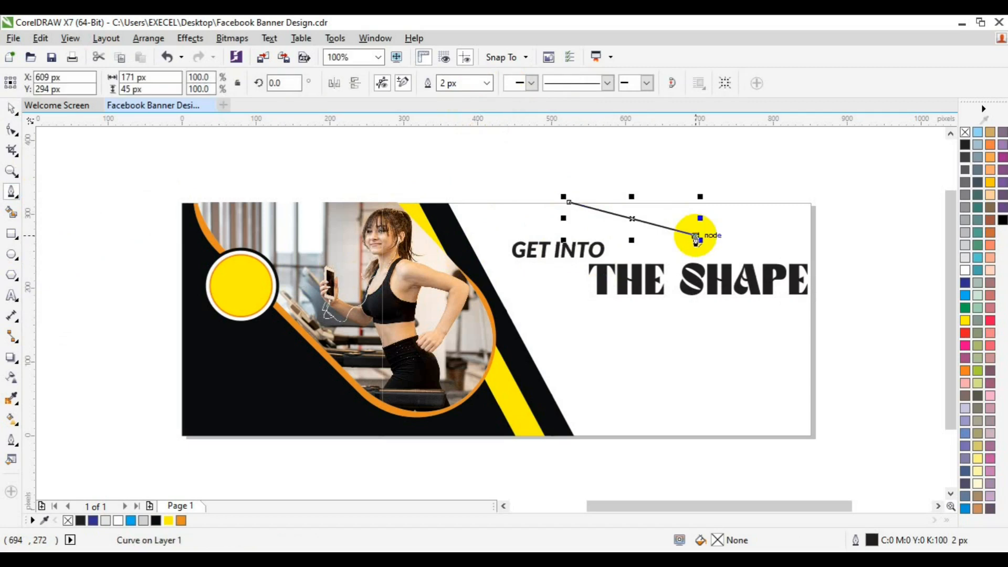
{"action": "left_click", "coordinate": [728, 197]}
{"action": "key", "text": "Escape"}
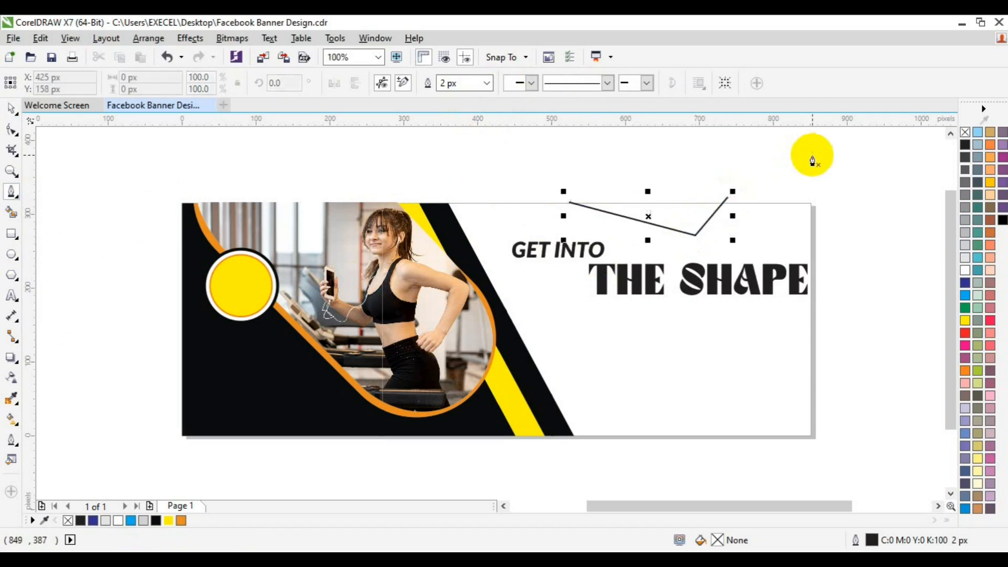
{"action": "key", "text": "space"}
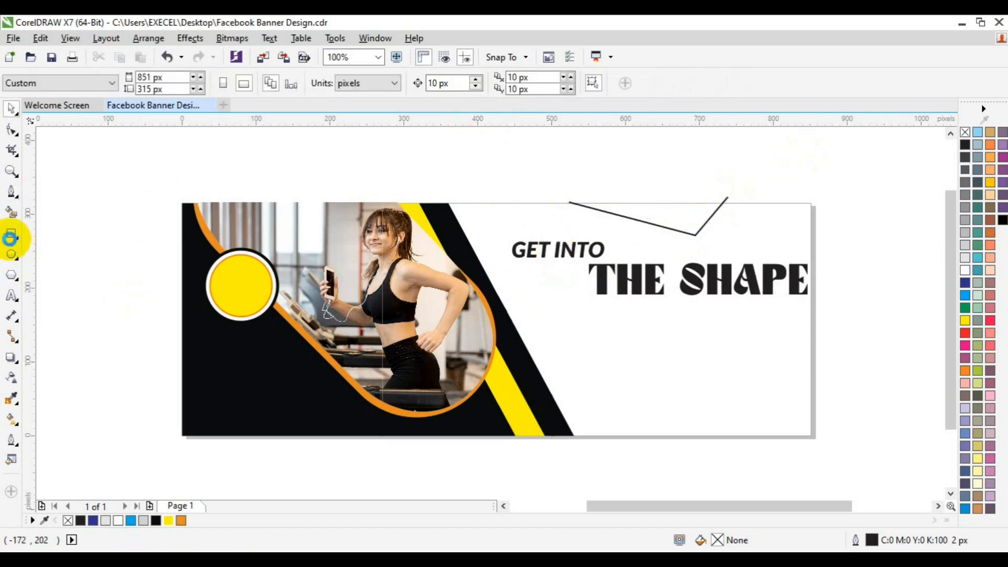
Step: Add a page-sized rectangle, Smart Fill the area between its upper edge and the V-shaped line in black, and delete the line
{"action": "double_click", "coordinate": [10, 236]}
{"action": "left_click", "coordinate": [12, 213]}
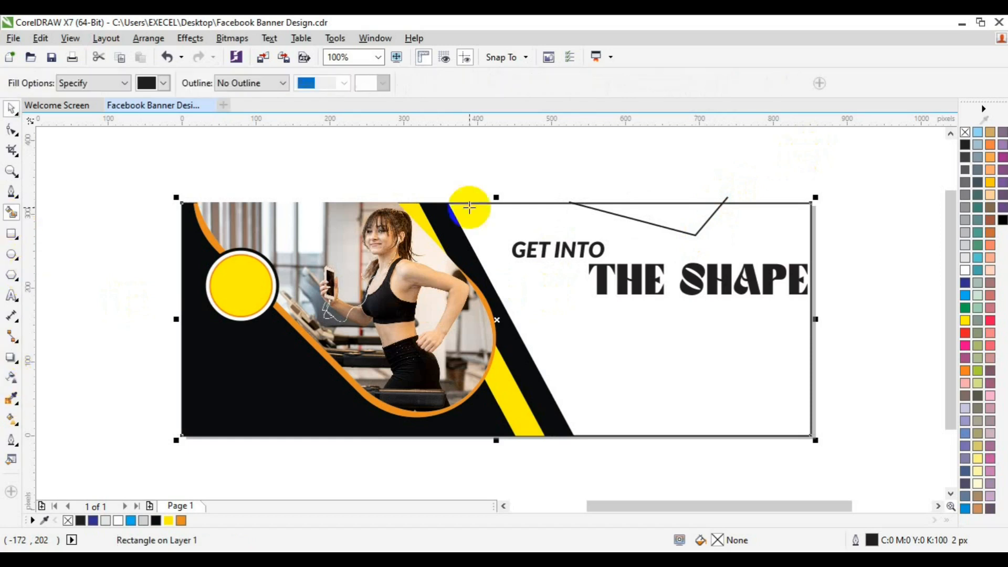
{"action": "left_click", "coordinate": [637, 211]}
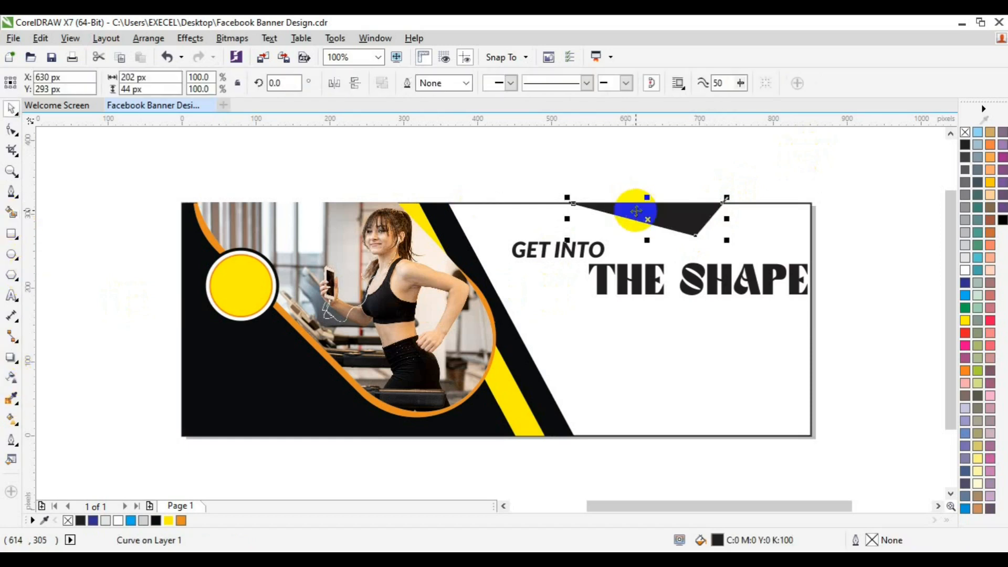
{"action": "left_click", "coordinate": [728, 198]}
{"action": "key", "text": "Delete"}
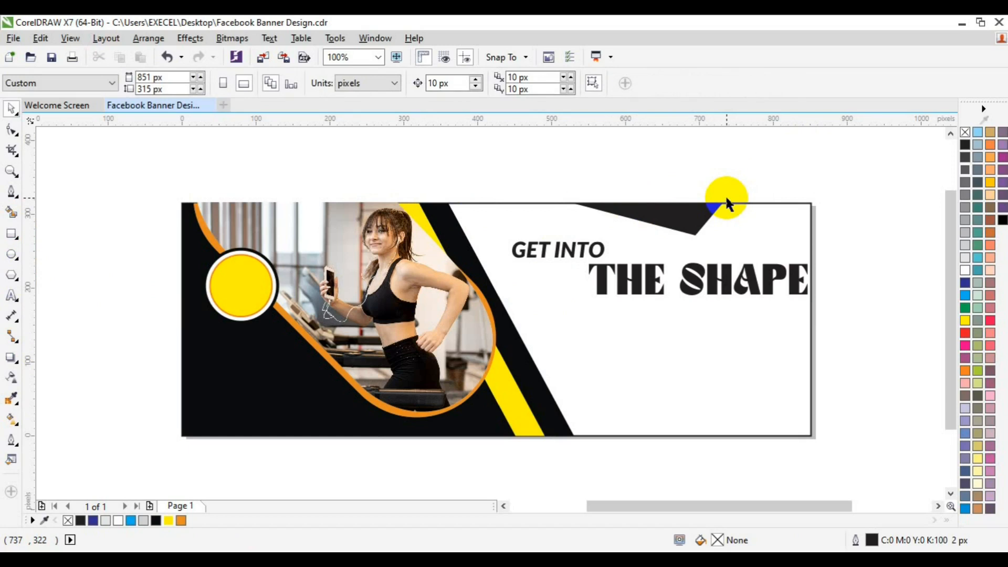
Step: Move the "GET INTO" line so it sits centred above "THE SHAPE", just below the black triangle
{"action": "left_click", "coordinate": [563, 255]}
{"action": "left_click_drag", "start_coordinate": [561, 252], "coordinate": [697, 249]}
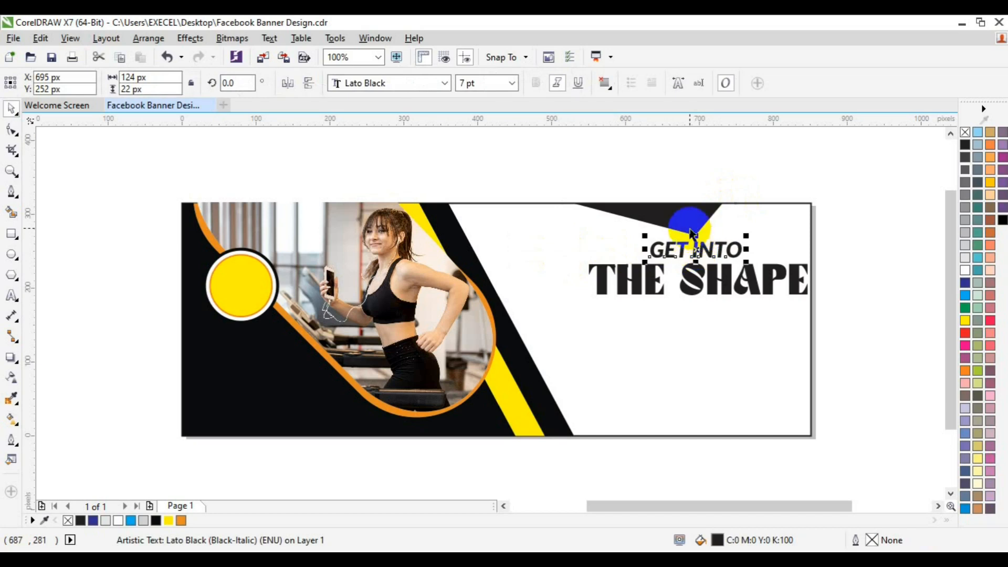
{"action": "left_click", "coordinate": [691, 229], "text": "shift"}
{"action": "key", "text": "c"}
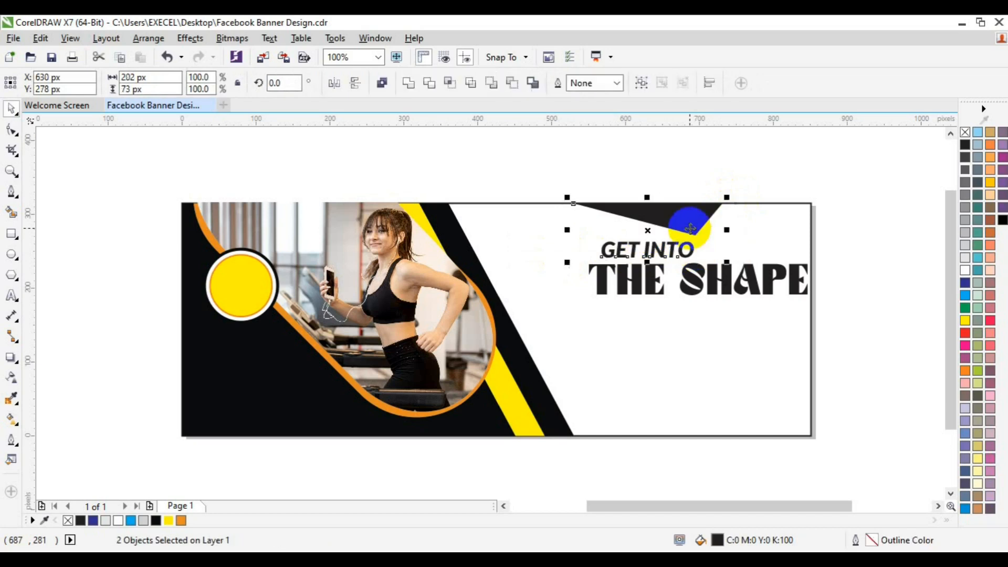
{"action": "key", "text": "r"}
{"action": "left_click", "coordinate": [766, 149]}
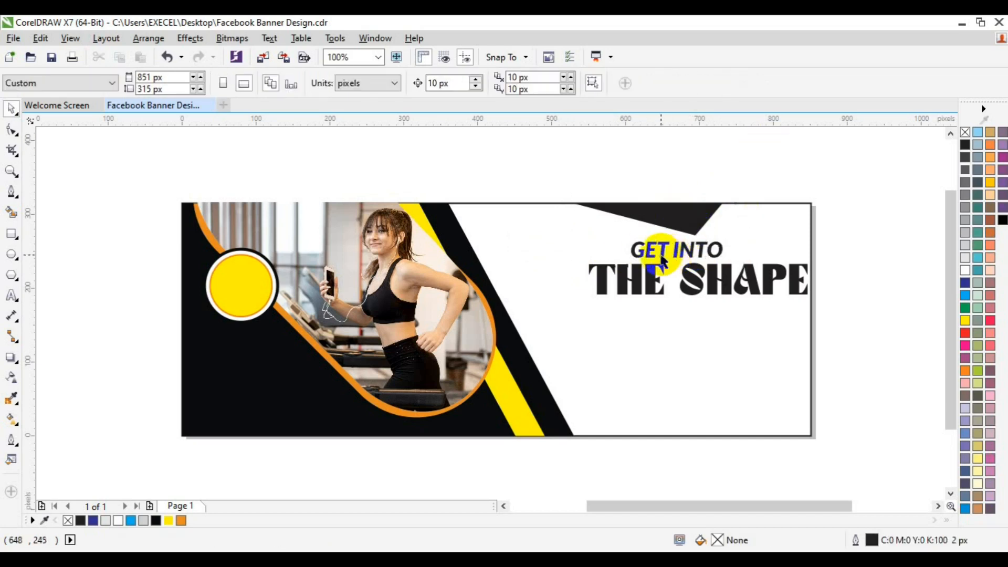
{"action": "left_click", "coordinate": [661, 256]}
{"action": "left_click_drag", "start_coordinate": [661, 256], "coordinate": [684, 256]}
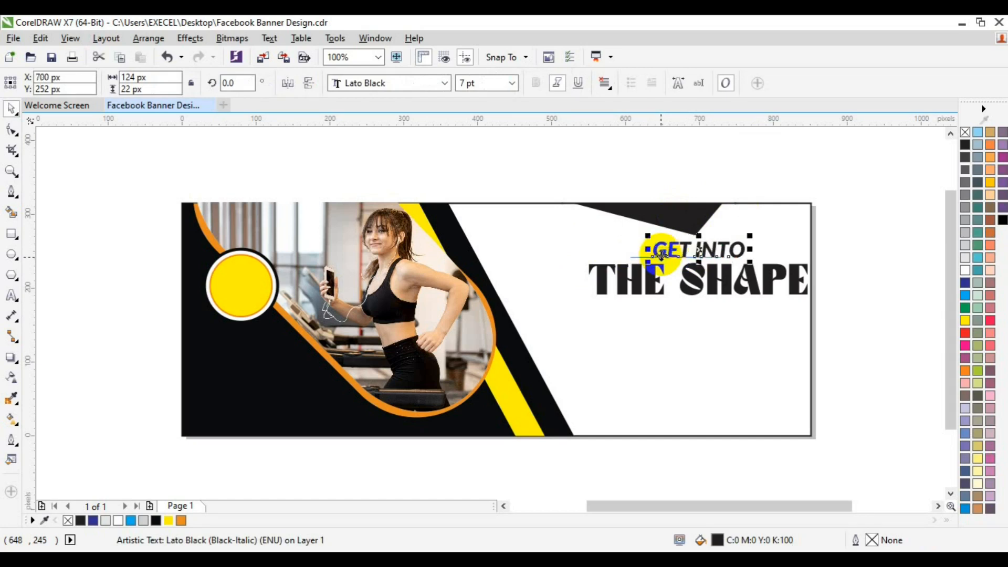
Step: Apply a diagonal linear fountain fill to the black triangle, with its end colour sampled from the photo's orange border
{"action": "left_click", "coordinate": [693, 226]}
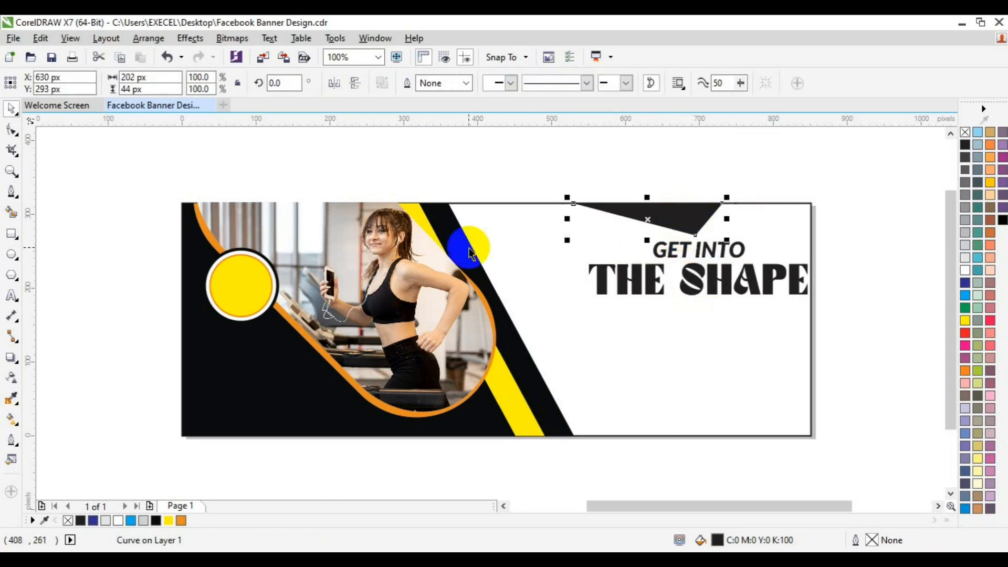
{"action": "left_click", "coordinate": [11, 420]}
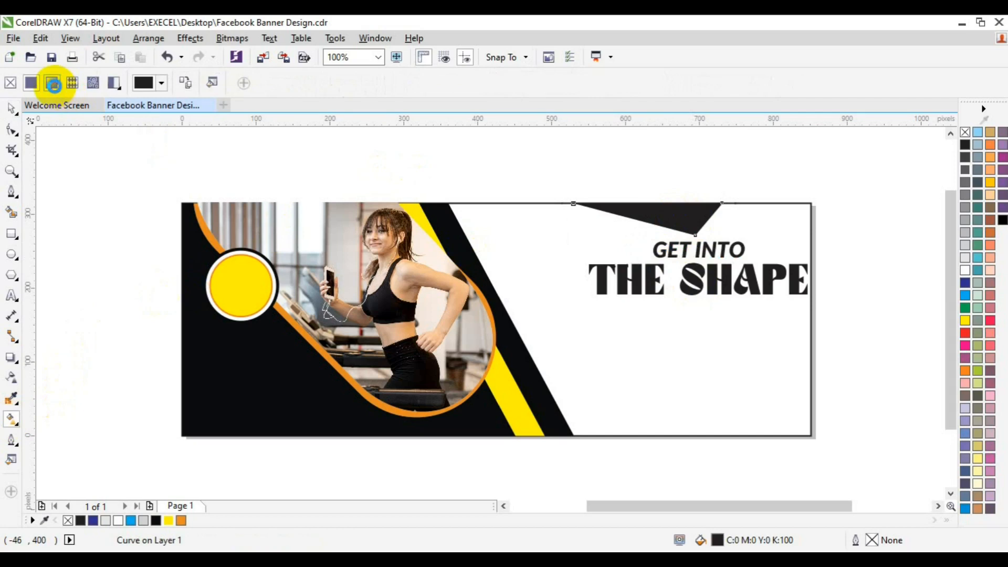
{"action": "left_click", "coordinate": [52, 84]}
{"action": "left_click_drag", "start_coordinate": [606, 182], "coordinate": [685, 231]}
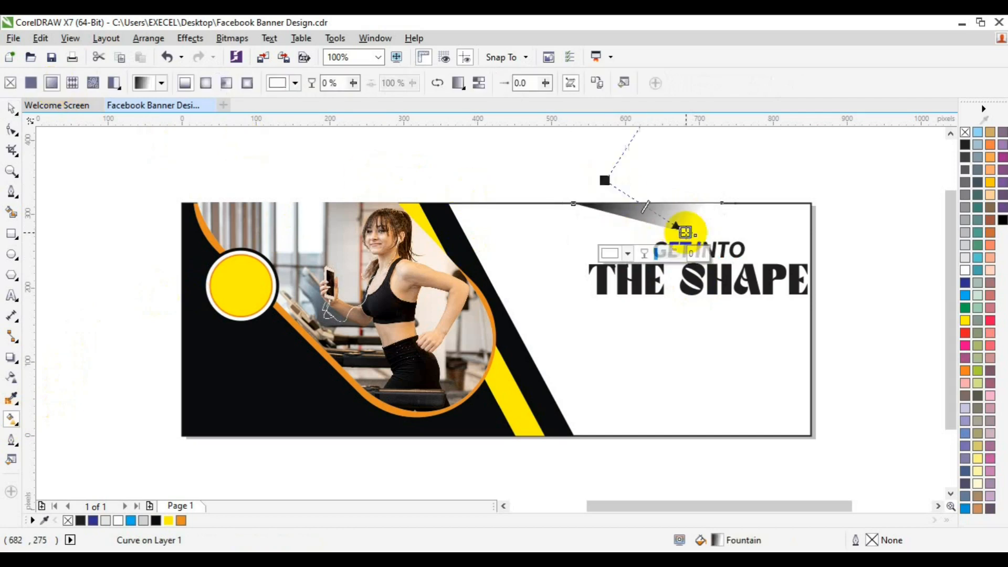
{"action": "left_click", "coordinate": [628, 254]}
{"action": "left_click", "coordinate": [659, 285]}
{"action": "left_click", "coordinate": [496, 318]}
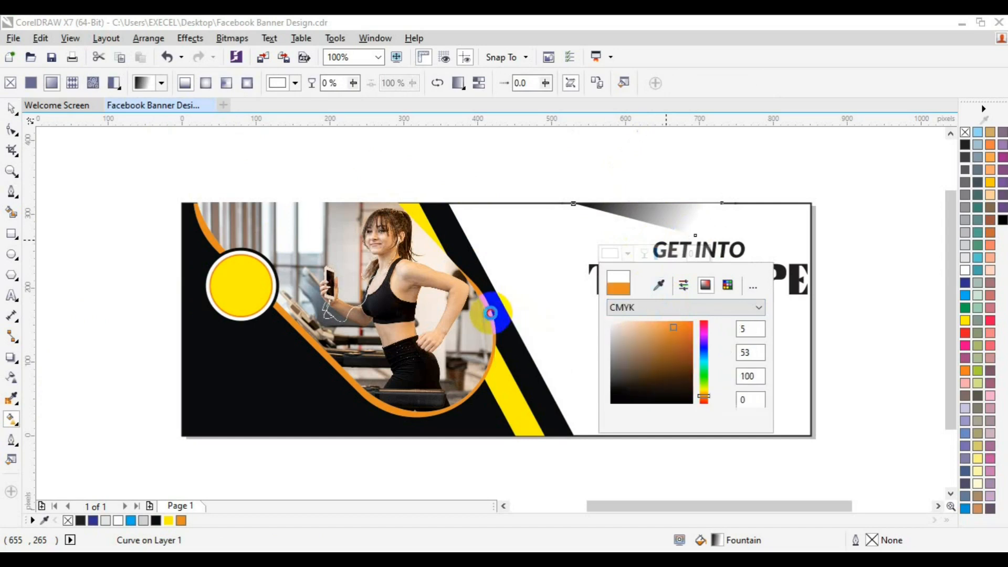
Step: Set the start colour of the triangle's gradient to the black sampled from the banner's dark background
{"action": "left_click", "coordinate": [605, 180]}
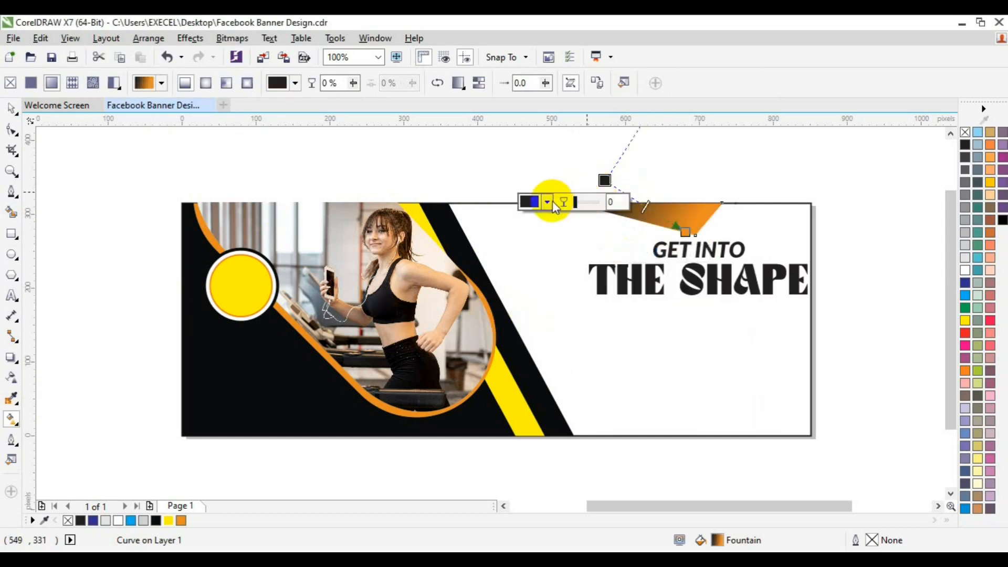
{"action": "left_click", "coordinate": [547, 201]}
{"action": "left_click", "coordinate": [577, 238]}
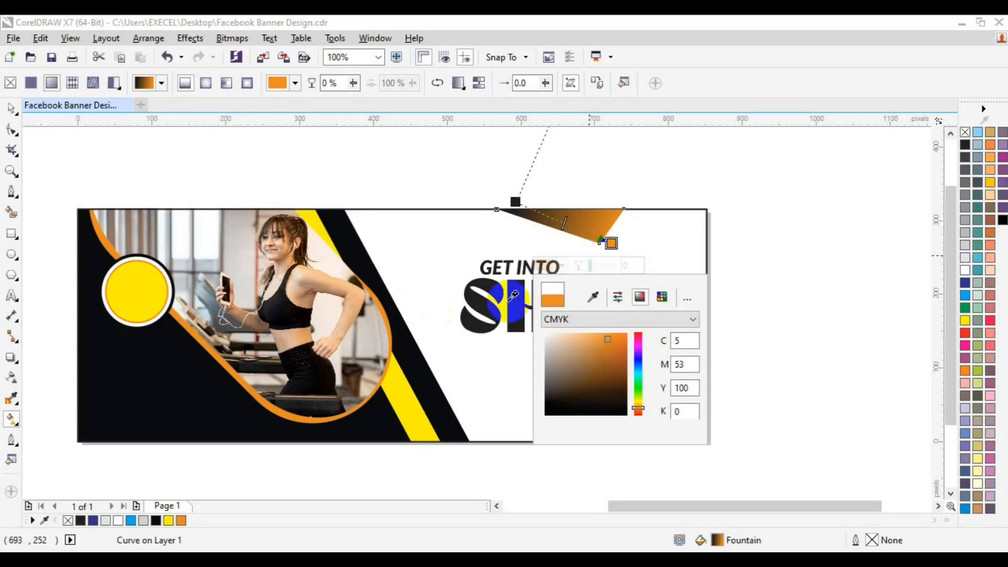
{"action": "left_click", "coordinate": [518, 200]}
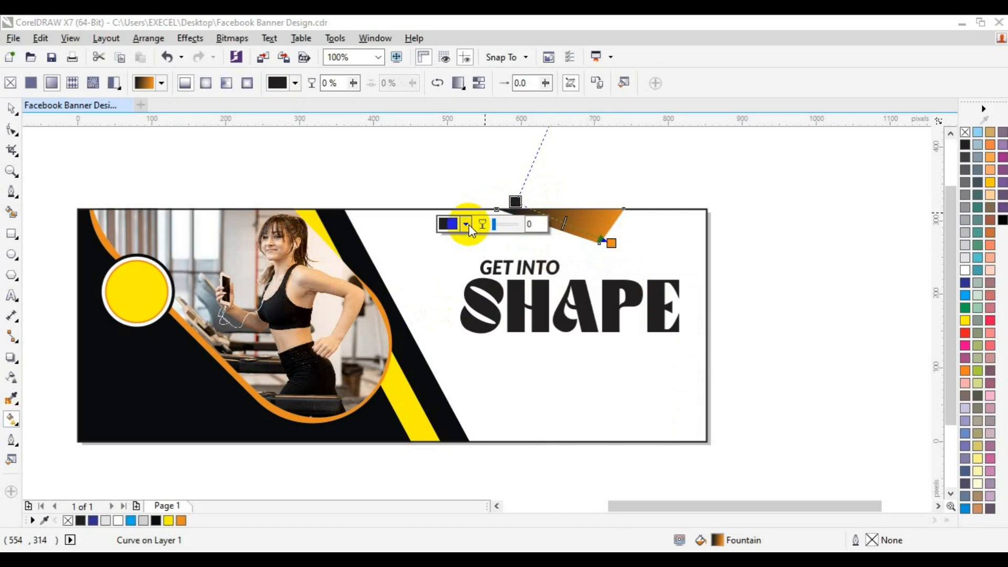
{"action": "left_click", "coordinate": [465, 224]}
{"action": "left_click", "coordinate": [497, 256]}
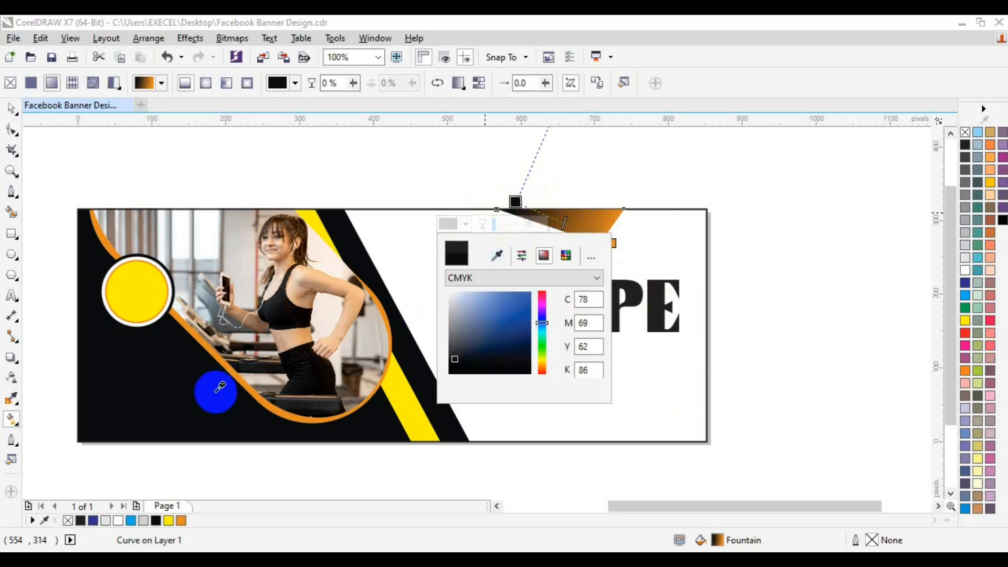
{"action": "left_click", "coordinate": [220, 388]}
{"action": "left_click", "coordinate": [11, 108]}
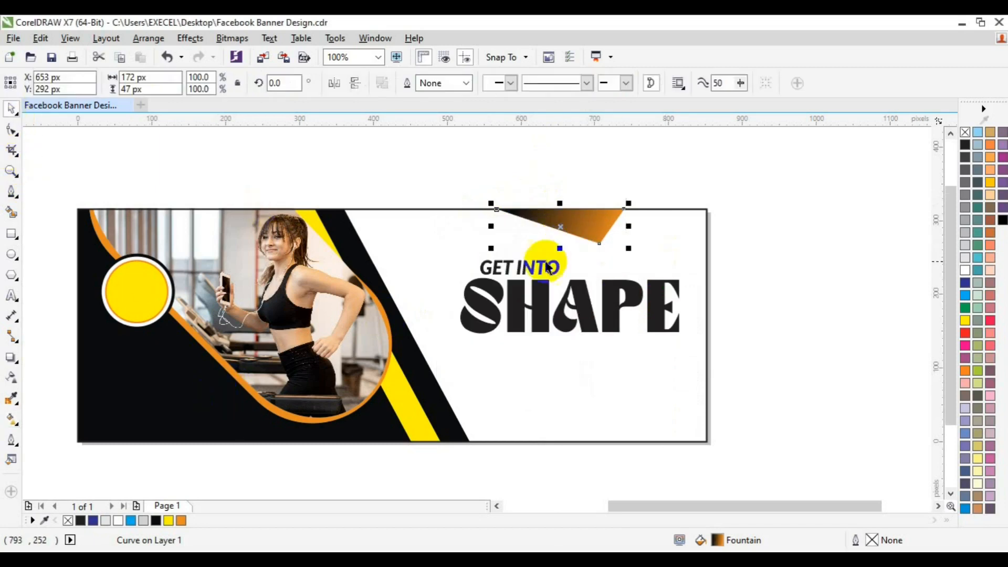
Step: Insert "THE" before "SHAPE" in the headline and set the whole line to 14 pt
{"action": "left_click", "coordinate": [746, 281]}
{"action": "left_click", "coordinate": [512, 317]}
{"action": "left_click", "coordinate": [492, 327]}
{"action": "left_click", "coordinate": [11, 295]}
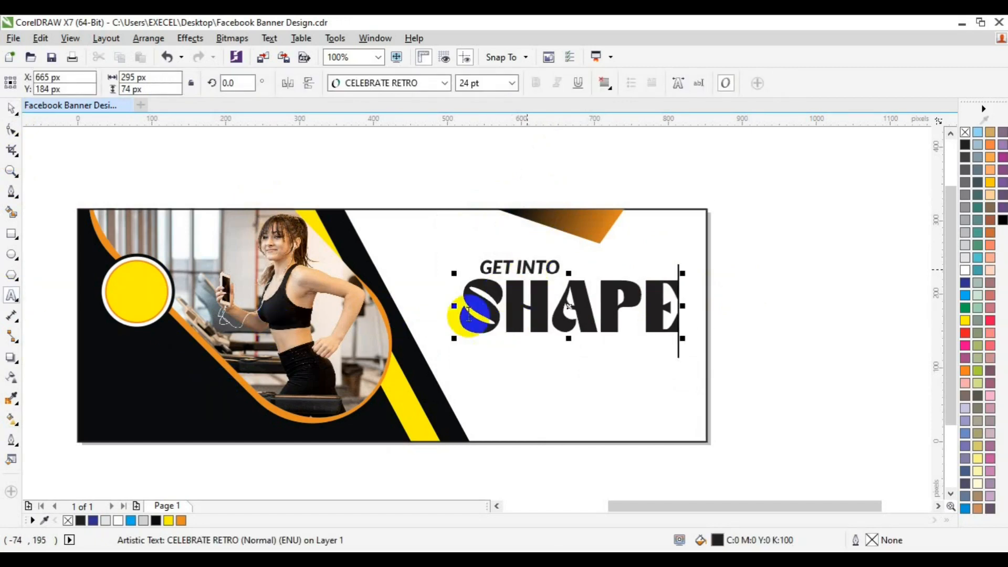
{"action": "left_click", "coordinate": [469, 313]}
{"action": "type", "text": "THE"}
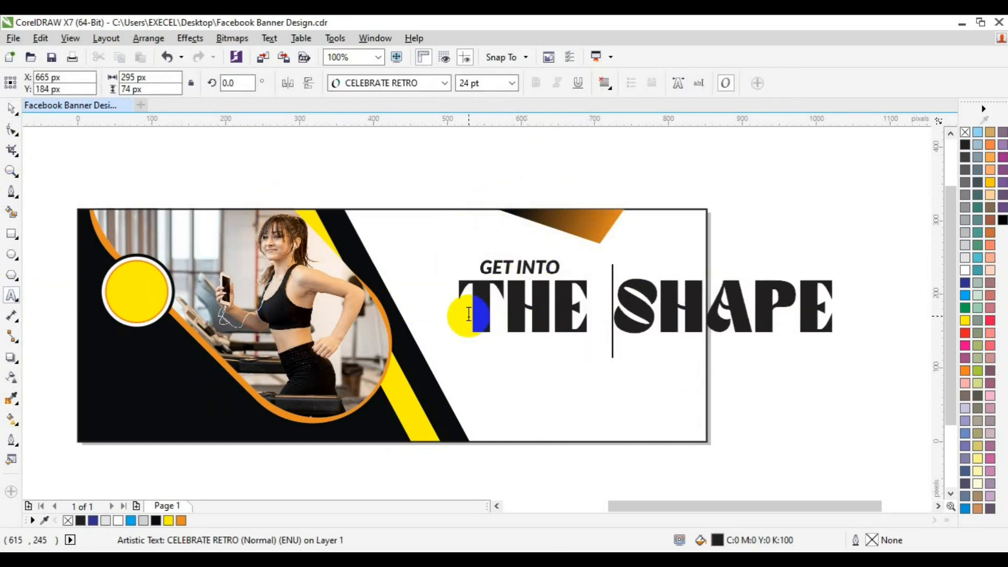
{"action": "key", "text": "ctrl+a"}
{"action": "left_click", "coordinate": [512, 83]}
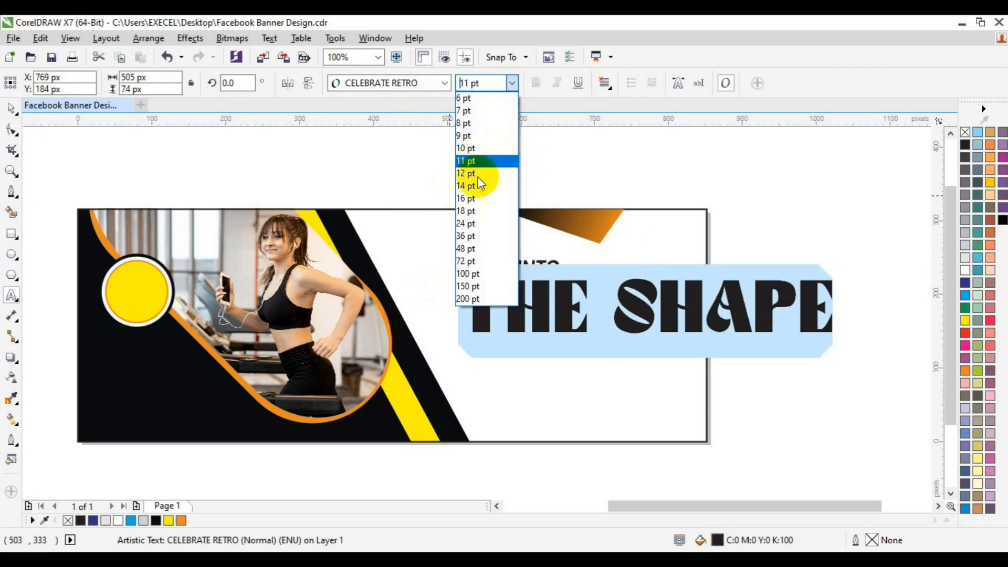
{"action": "left_click", "coordinate": [479, 187]}
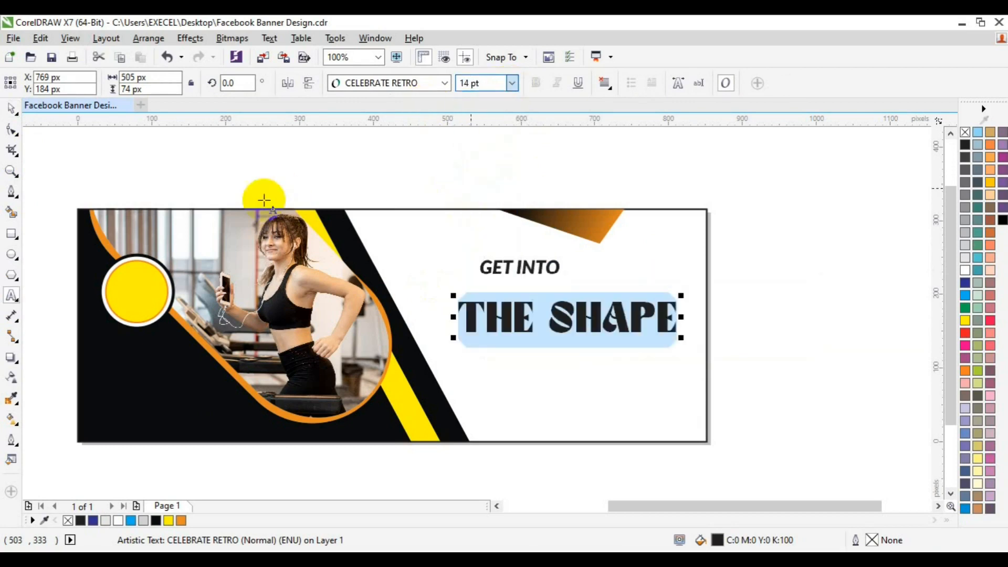
Step: Move "THE SHAPE" up and slightly right, and place "GET INTO" centred above it, under the triangle's lower corner
{"action": "left_click", "coordinate": [549, 326]}
{"action": "left_click_drag", "start_coordinate": [570, 321], "coordinate": [577, 297]}
{"action": "left_click", "coordinate": [505, 271], "text": "shift"}
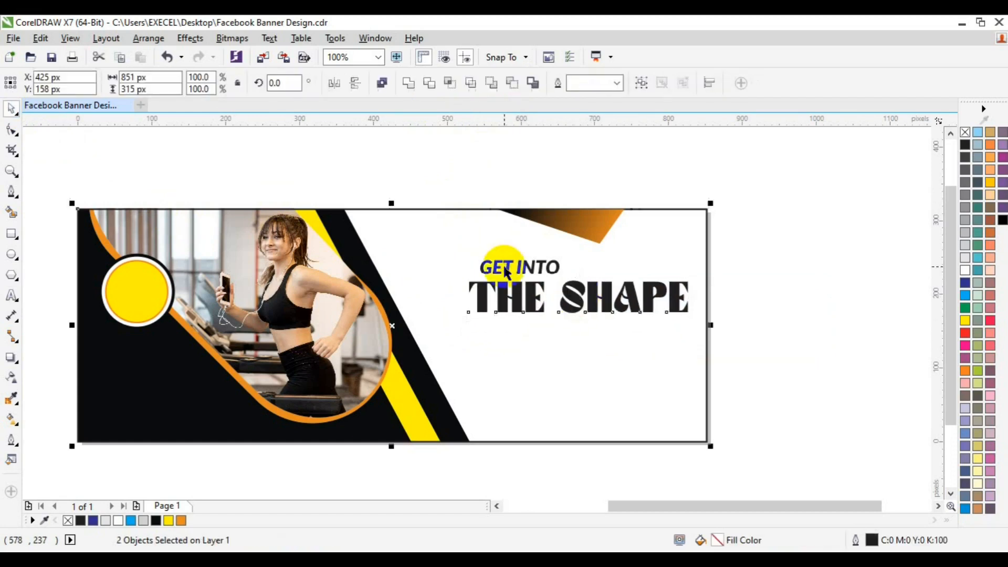
{"action": "left_click", "coordinate": [788, 253]}
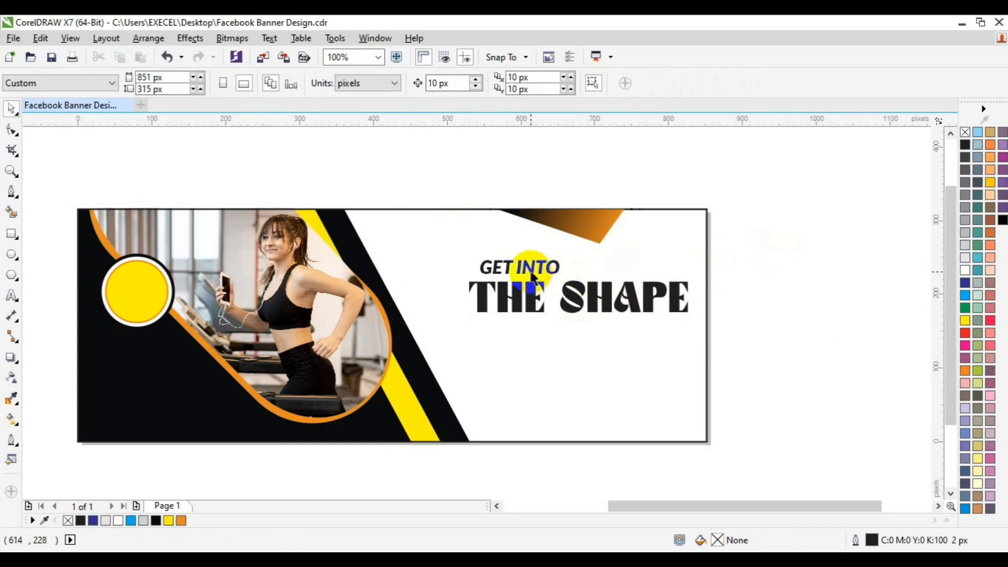
{"action": "left_click_drag", "start_coordinate": [533, 277], "coordinate": [596, 256]}
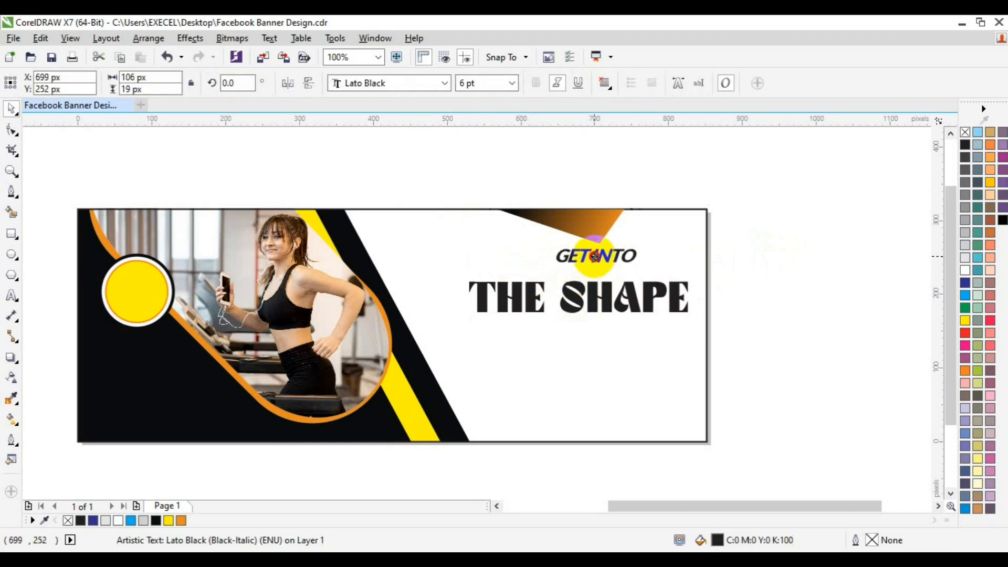
Step: Stretch the gradient triangle's far left corner further left along the banner's top edge, making the shape about 232 px wide
{"action": "left_click", "coordinate": [531, 217]}
{"action": "left_click", "coordinate": [12, 130]}
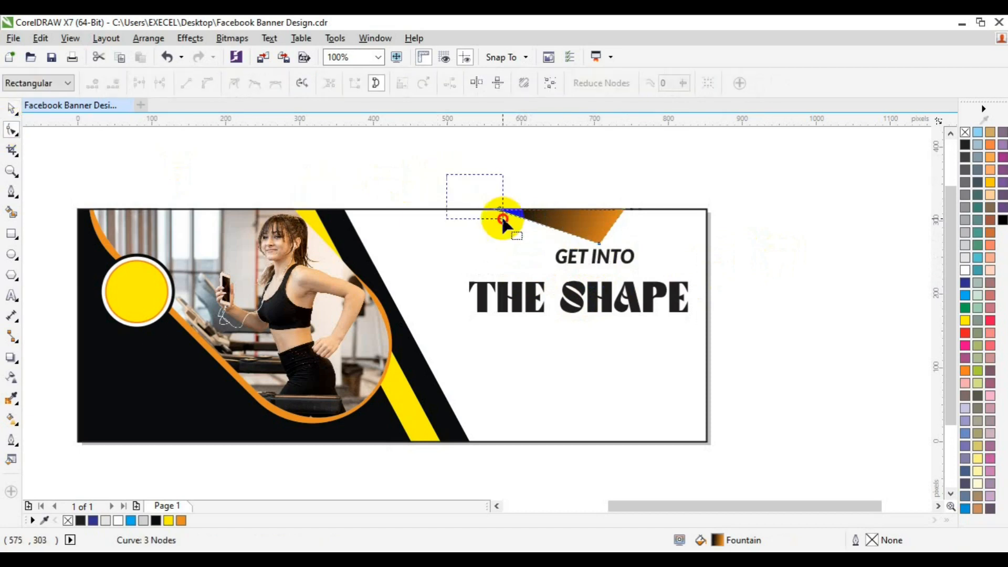
{"action": "left_click_drag", "start_coordinate": [503, 219], "coordinate": [505, 219]}
{"action": "key", "text": "Left"}
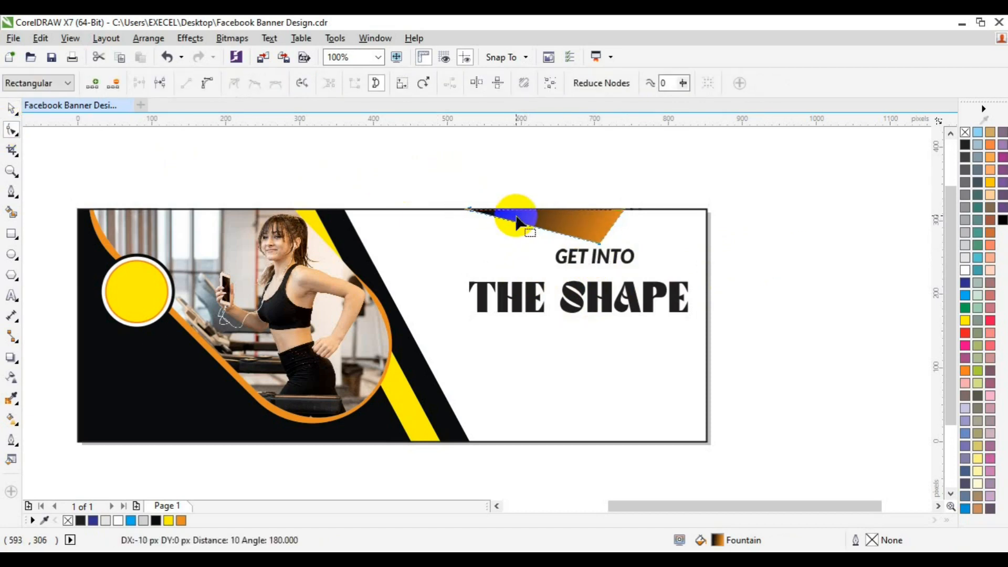
{"action": "key", "text": "space"}
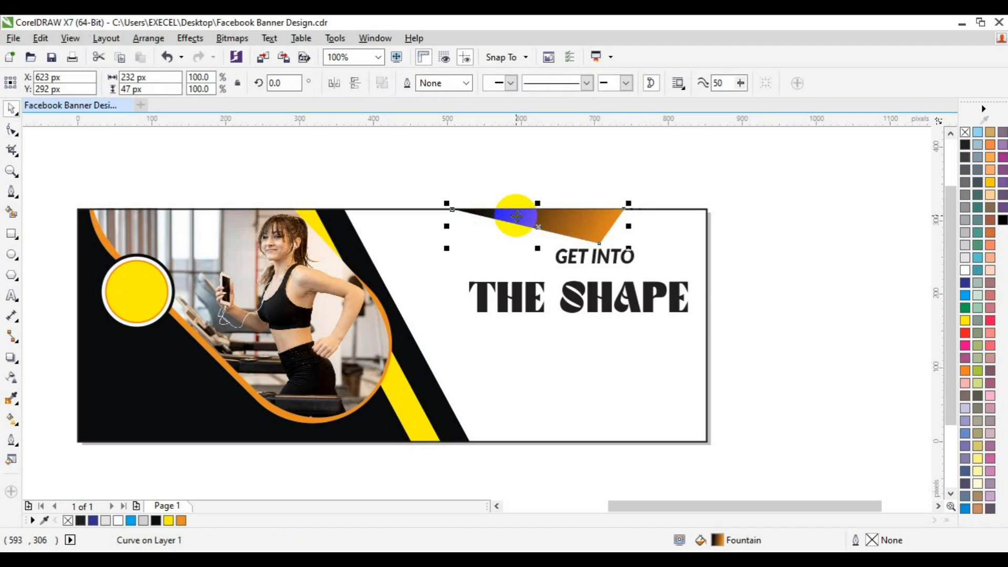
Step: Shift "GET INTO" slightly right and delete the black outline rectangle around the banner
{"action": "left_click", "coordinate": [578, 256]}
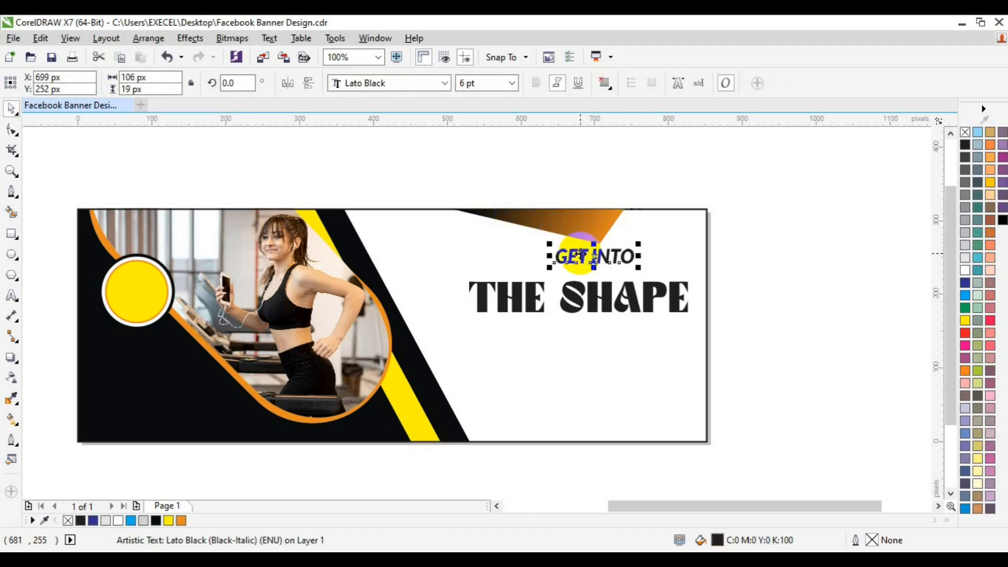
{"action": "left_click", "coordinate": [609, 314]}
{"action": "left_click", "coordinate": [770, 290]}
{"action": "left_click", "coordinate": [626, 308]}
{"action": "key", "text": "Delete"}
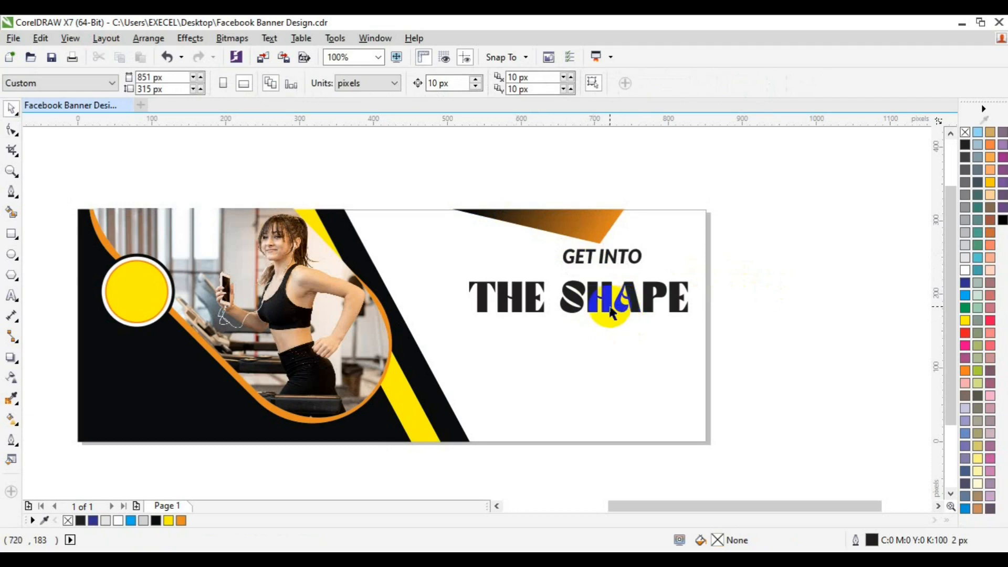
Step: Set "THE SHAPE" to 16 pt and move it left so it fits on the white area under "GET INTO"
{"action": "left_click", "coordinate": [610, 306]}
{"action": "left_click_drag", "start_coordinate": [469, 84], "coordinate": [447, 89]}
{"action": "type", "text": "16"}
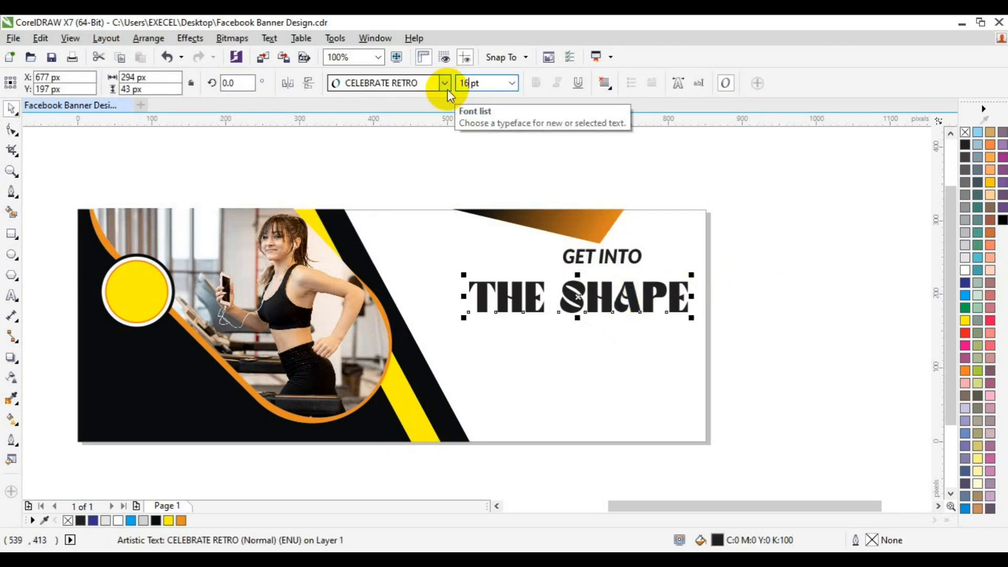
{"action": "key", "text": "Return"}
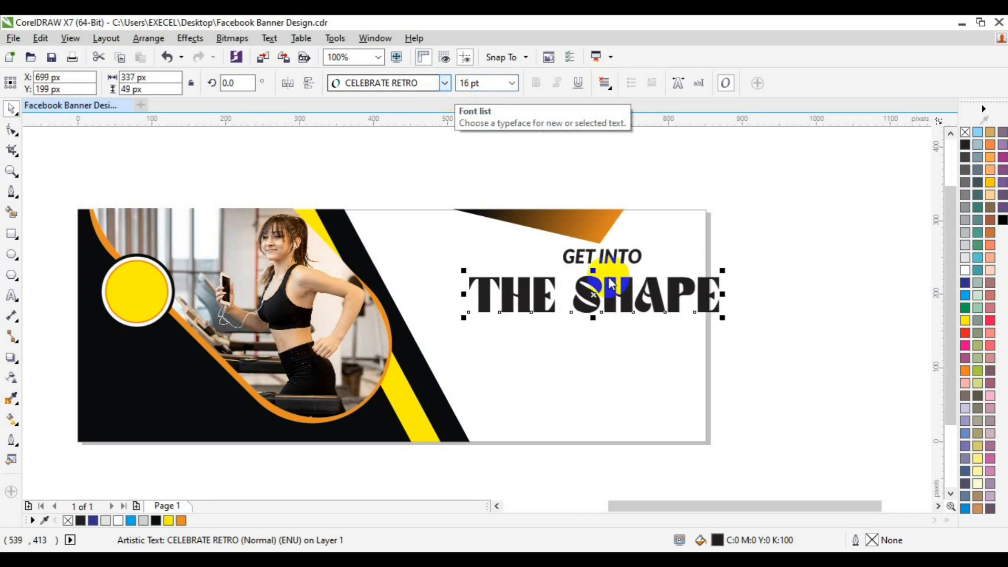
{"action": "left_click_drag", "start_coordinate": [593, 286], "coordinate": [571, 289]}
Step: Make a slightly offset duplicate of "THE SHAPE" and fill the upper-left lettering with the banner's black
{"action": "left_click", "coordinate": [604, 308]}
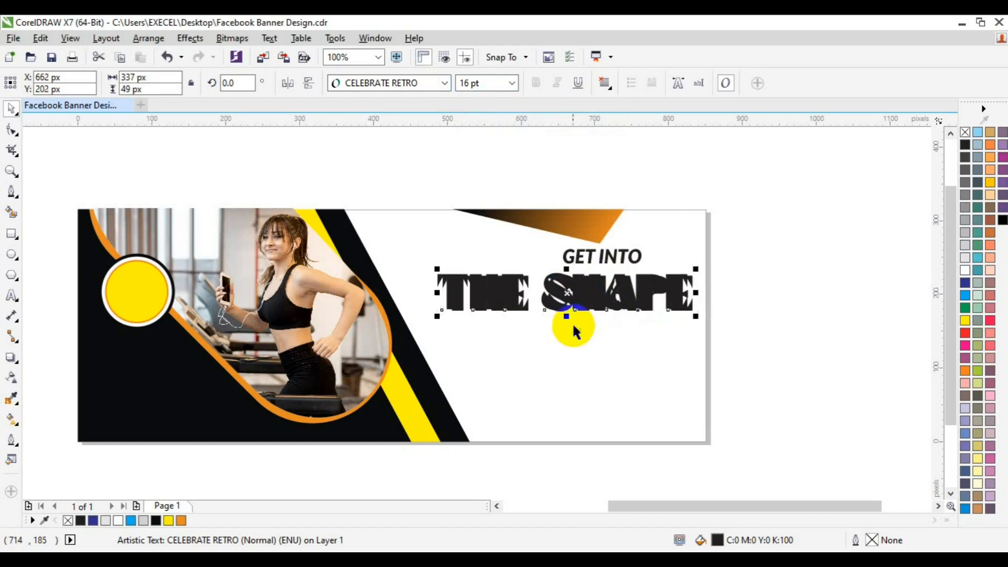
{"action": "left_click", "coordinate": [481, 377]}
{"action": "left_click", "coordinate": [448, 308]}
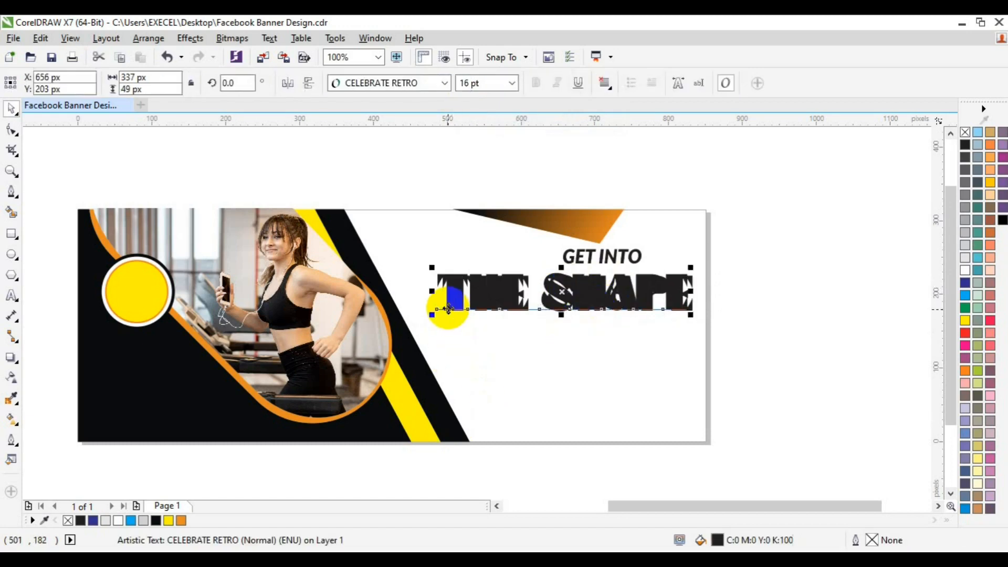
{"action": "left_click", "coordinate": [156, 520]}
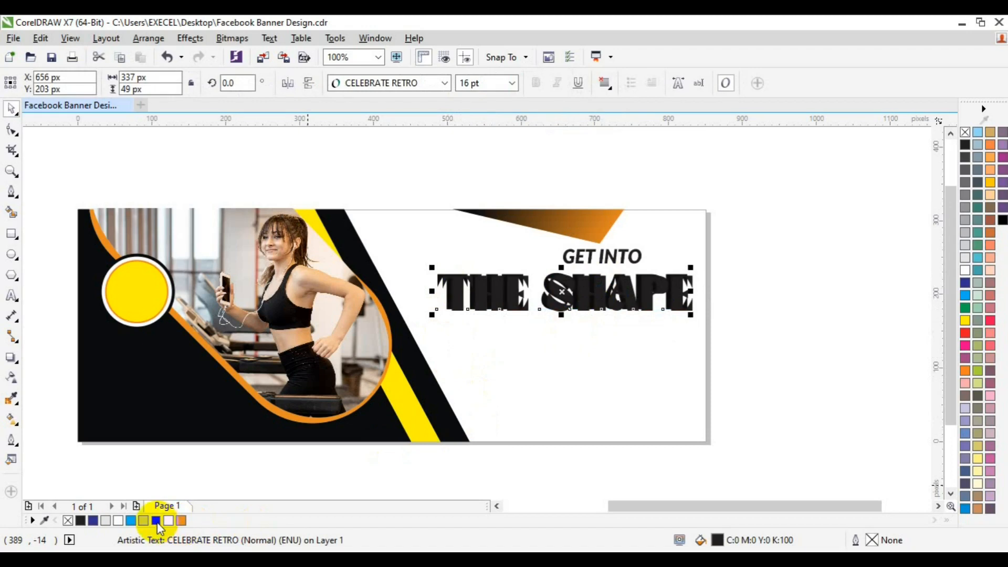
Step: Try orange and yellow fills on the lower-right copy of "THE SHAPE", and delete that copy
{"action": "left_click", "coordinate": [450, 293]}
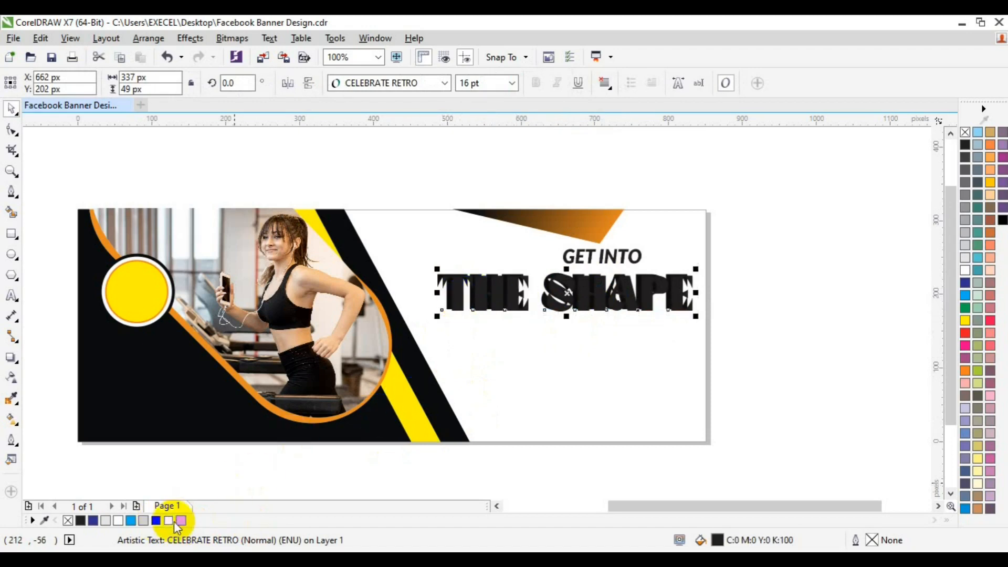
{"action": "left_click", "coordinate": [180, 521]}
{"action": "double_click", "coordinate": [170, 522]}
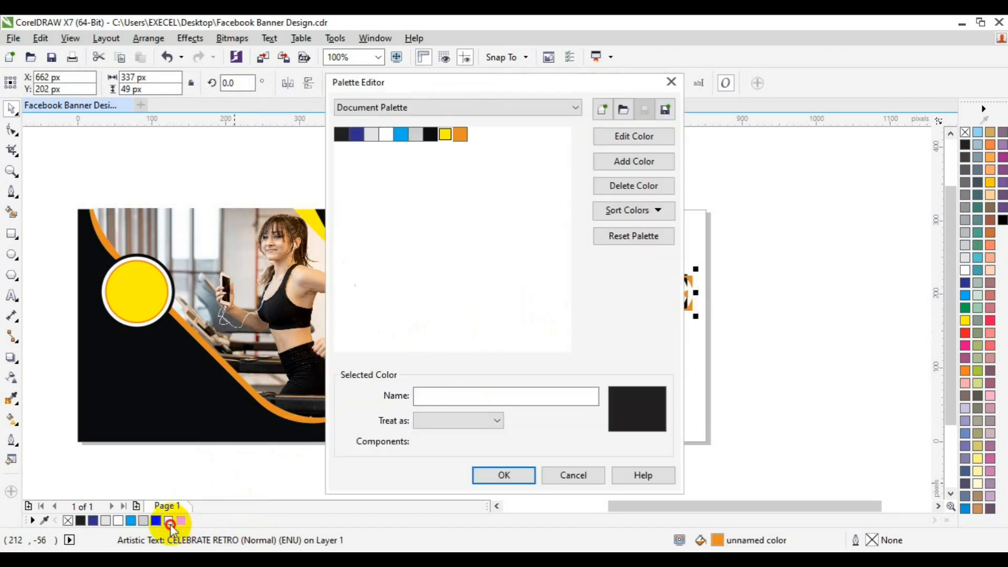
{"action": "left_click", "coordinate": [556, 472]}
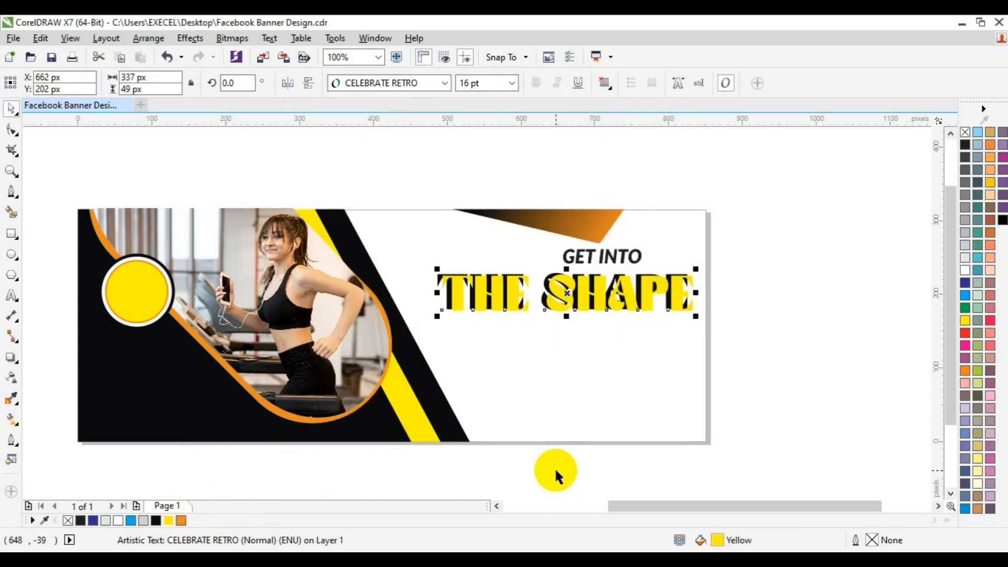
{"action": "key", "text": "Delete"}
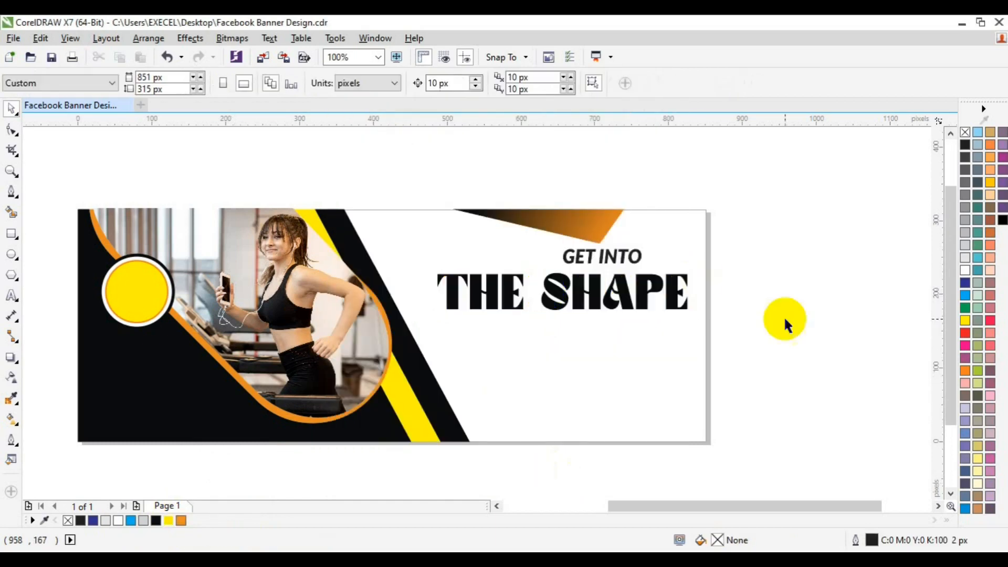
Step: Draw a rectangle about 112 by 27 px below "THE" and round its corners fully to 14 px
{"action": "left_click", "coordinate": [11, 234]}
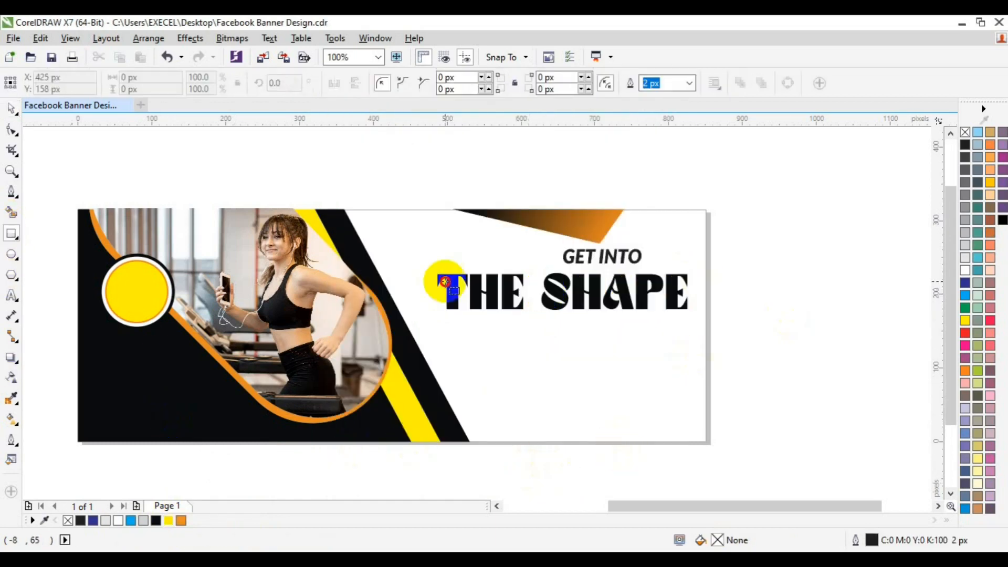
{"action": "left_click_drag", "start_coordinate": [457, 330], "coordinate": [541, 351]}
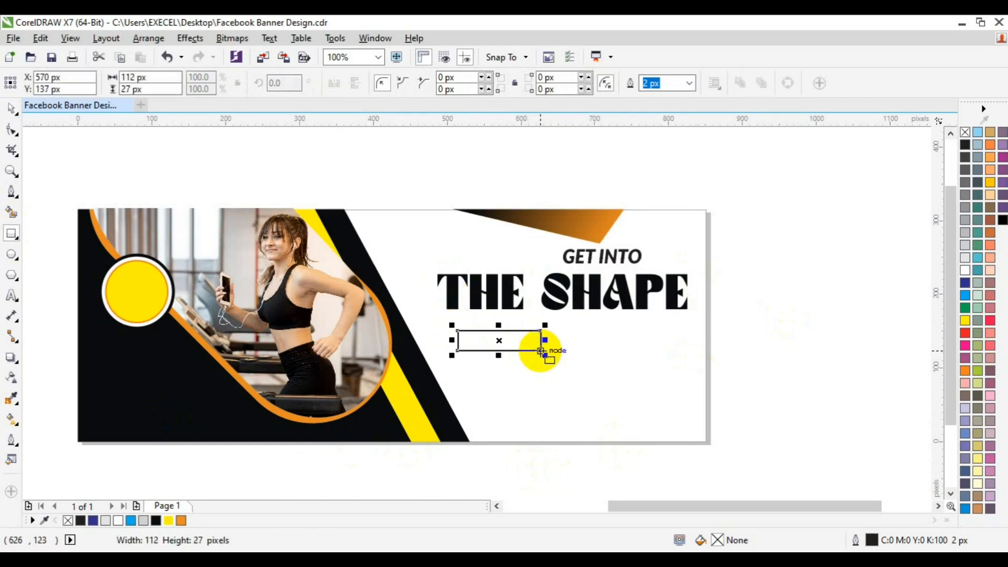
{"action": "left_click", "coordinate": [13, 132]}
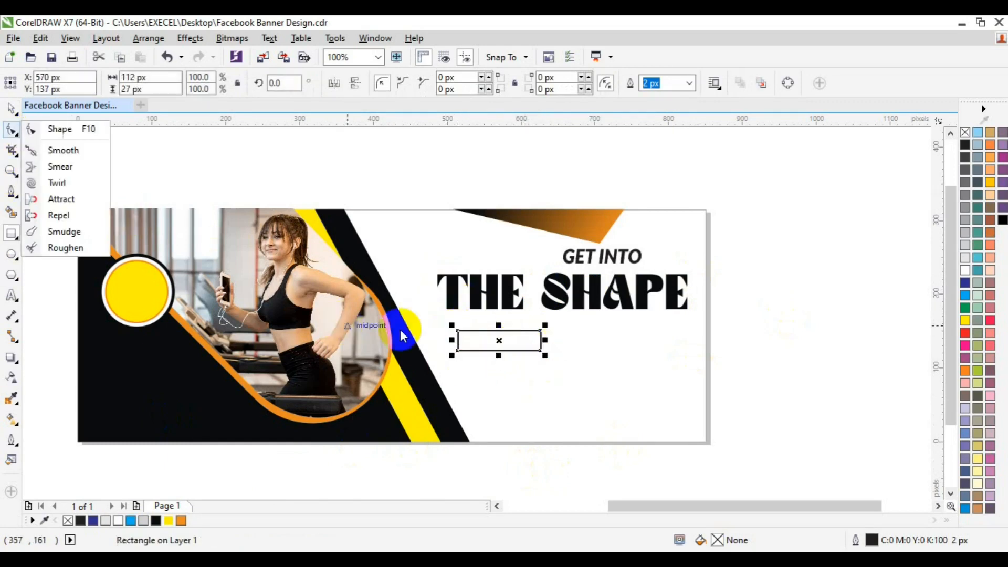
{"action": "left_click", "coordinate": [81, 135]}
{"action": "left_click_drag", "start_coordinate": [457, 331], "coordinate": [534, 348]}
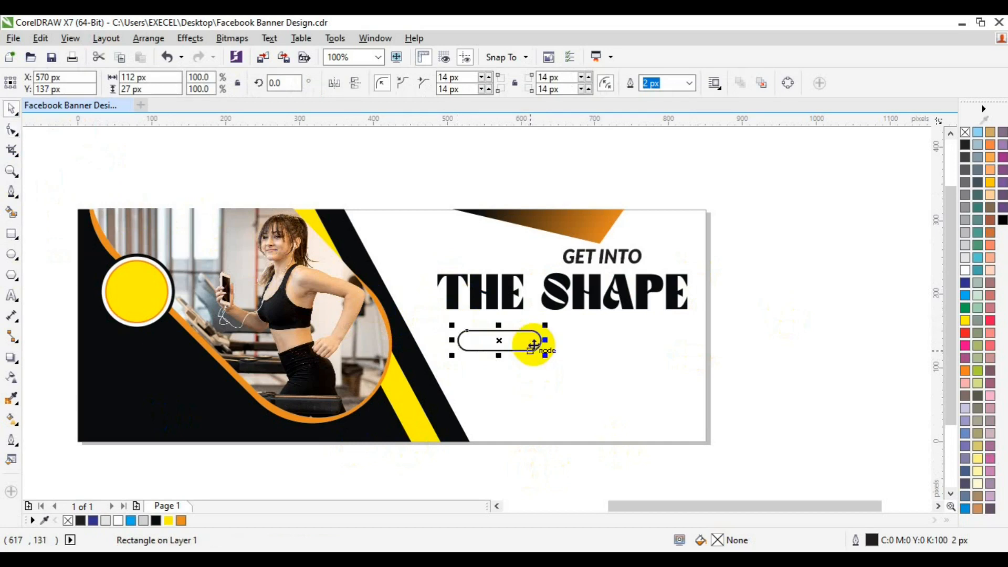
Step: Draw a circle about 42 px wide and place it over the rounded bar's right end, centred on the bar's height
{"action": "left_click", "coordinate": [12, 255]}
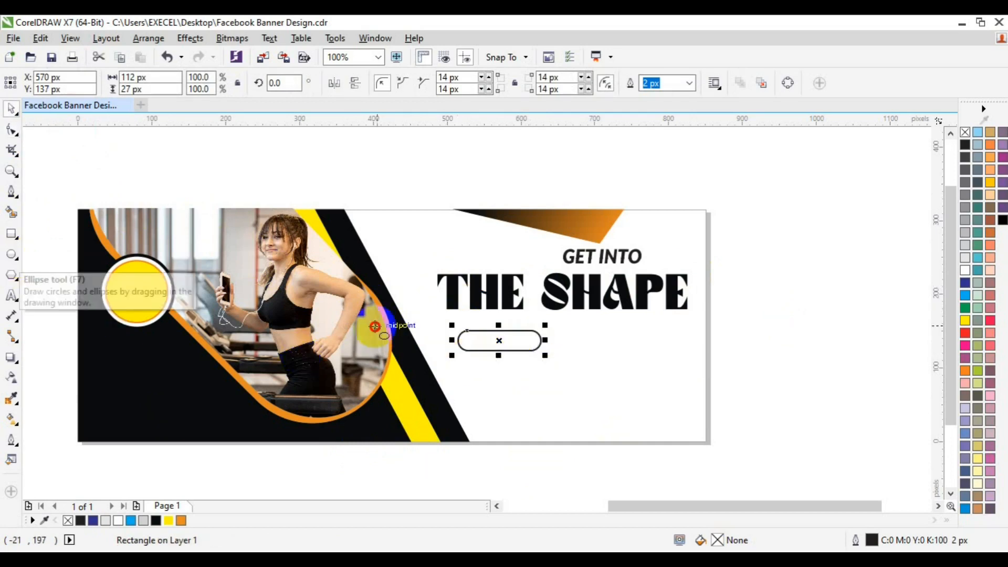
{"action": "left_click_drag", "start_coordinate": [560, 329], "coordinate": [591, 357]}
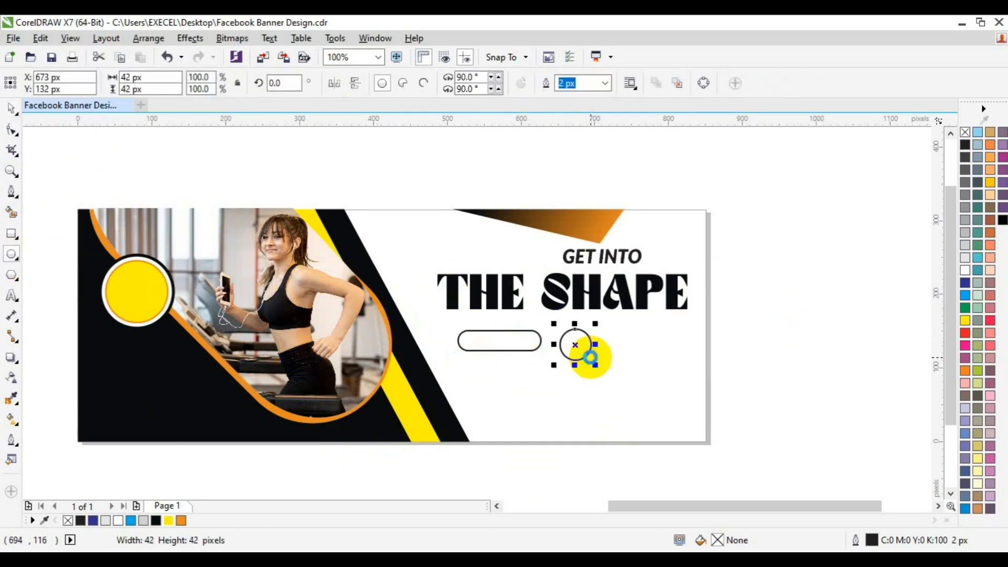
{"action": "left_click", "coordinate": [12, 171]}
{"action": "left_click", "coordinate": [512, 348]}
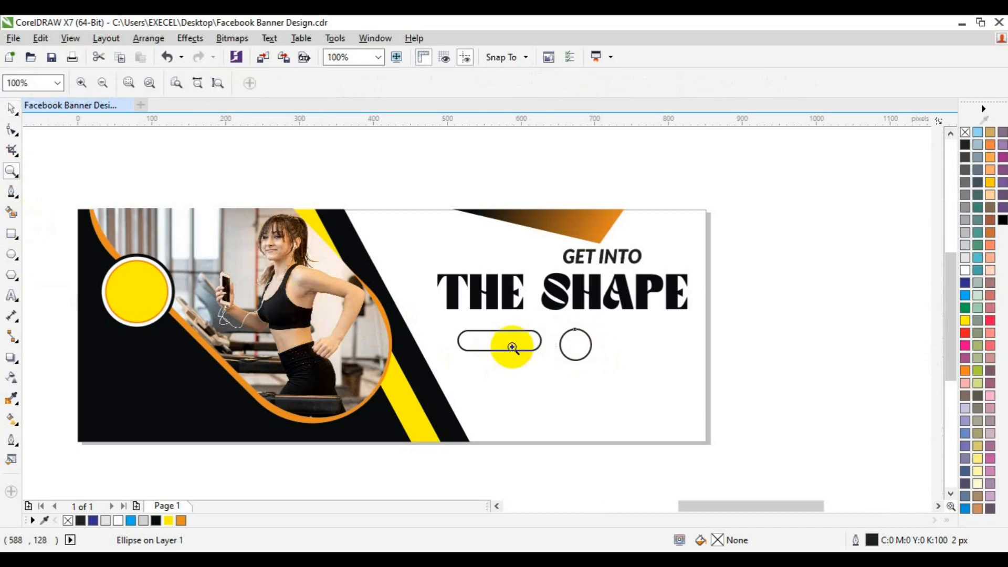
{"action": "key", "text": "space"}
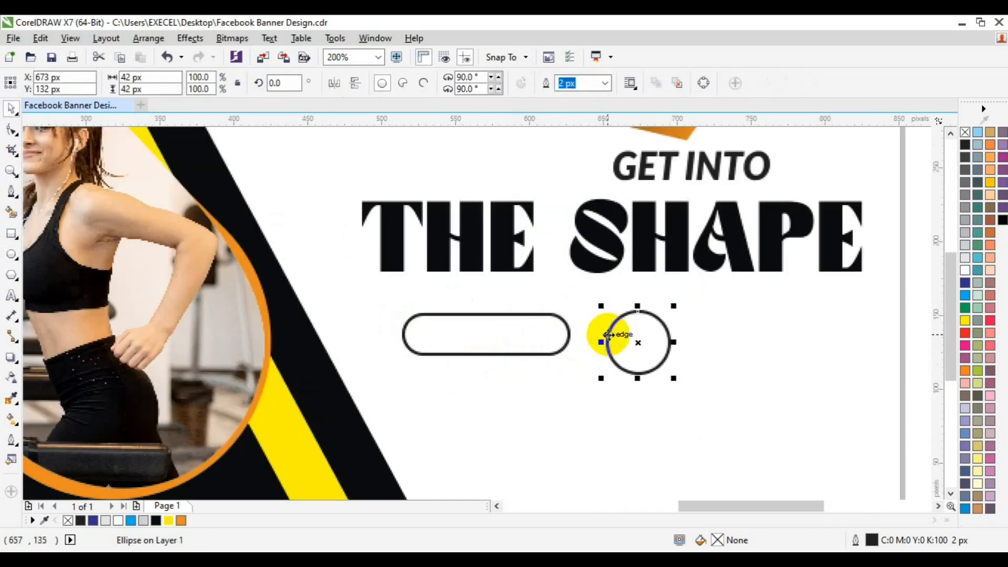
{"action": "left_click_drag", "start_coordinate": [608, 336], "coordinate": [554, 333]}
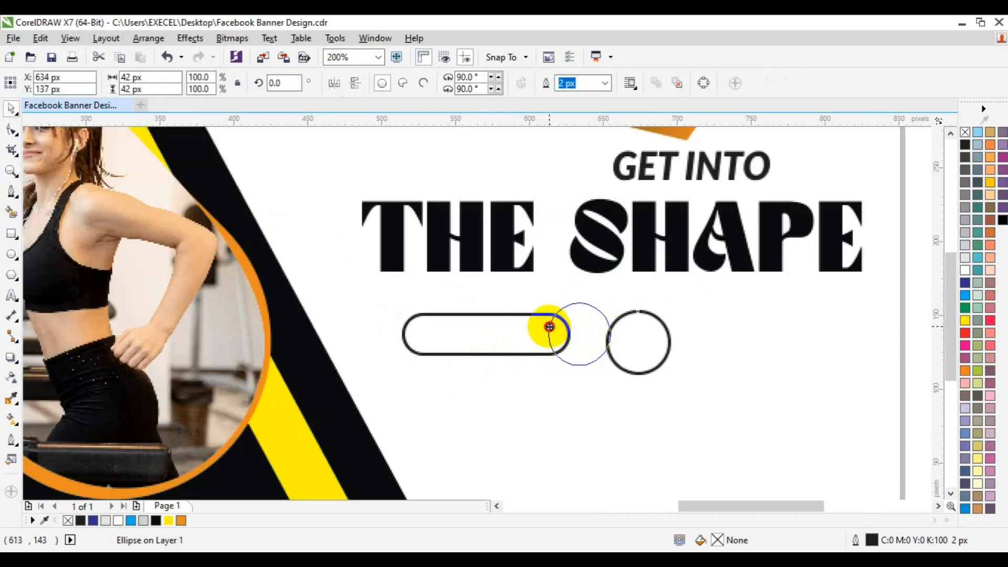
{"action": "left_click_drag", "start_coordinate": [548, 326], "coordinate": [549, 326]}
{"action": "left_click", "coordinate": [520, 336], "text": "shift"}
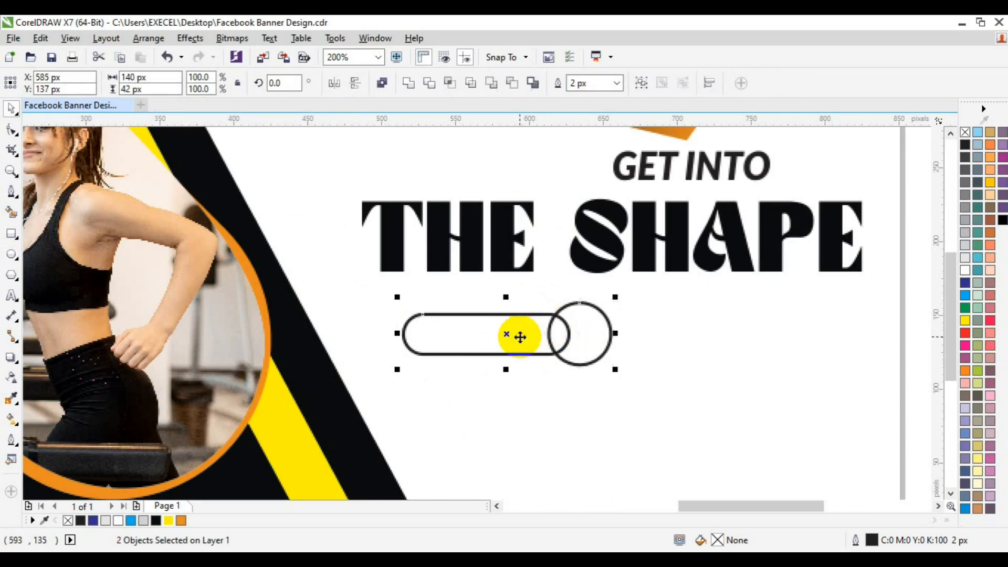
{"action": "left_click", "coordinate": [476, 394]}
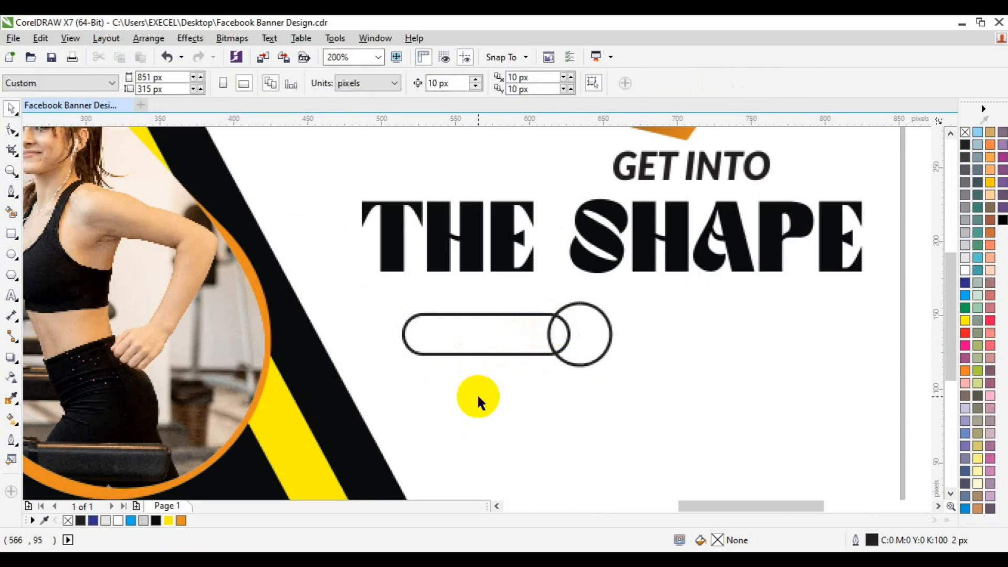
Step: Try an orange outline on the rounded bar and undo it
{"action": "left_click", "coordinate": [499, 351]}
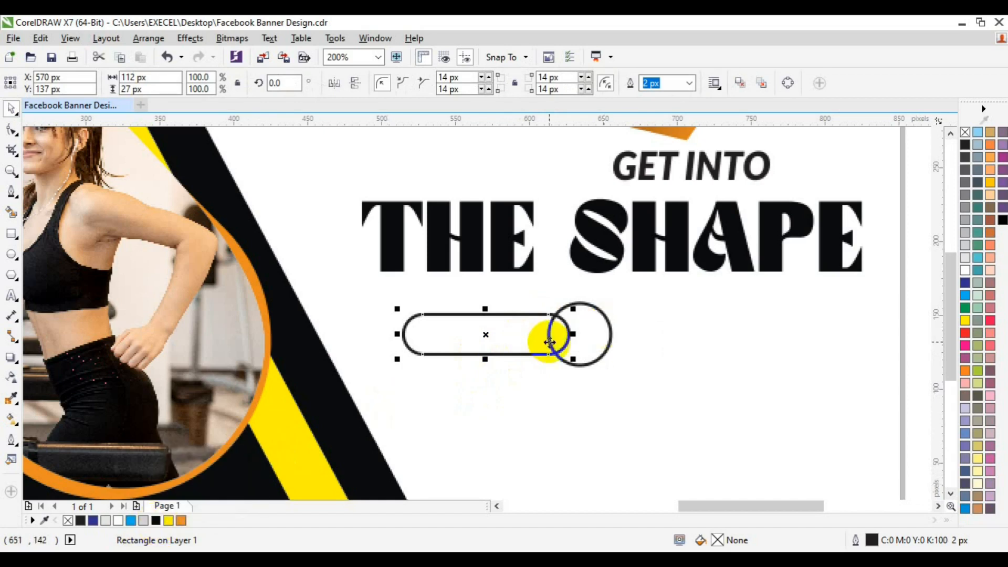
{"action": "right_click", "coordinate": [180, 521]}
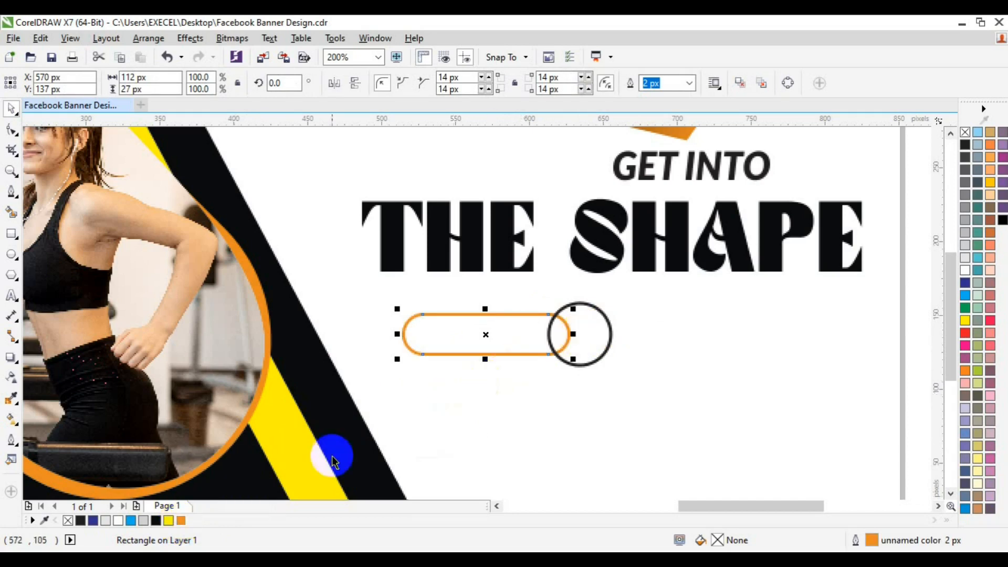
{"action": "key", "text": "ctrl+z"}
Step: Outline the bar and circle in the banner's black, filling the circle yellow and the bar orange
{"action": "left_click", "coordinate": [593, 326]}
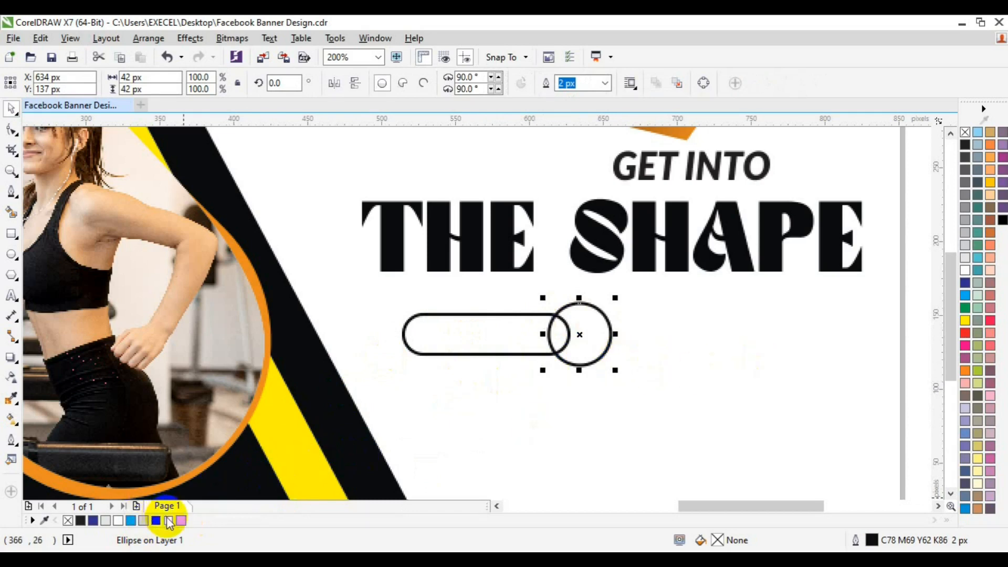
{"action": "left_click", "coordinate": [169, 521]}
{"action": "left_click_drag", "start_coordinate": [169, 521], "coordinate": [460, 346]}
{"action": "left_click", "coordinate": [459, 342], "text": "shift"}
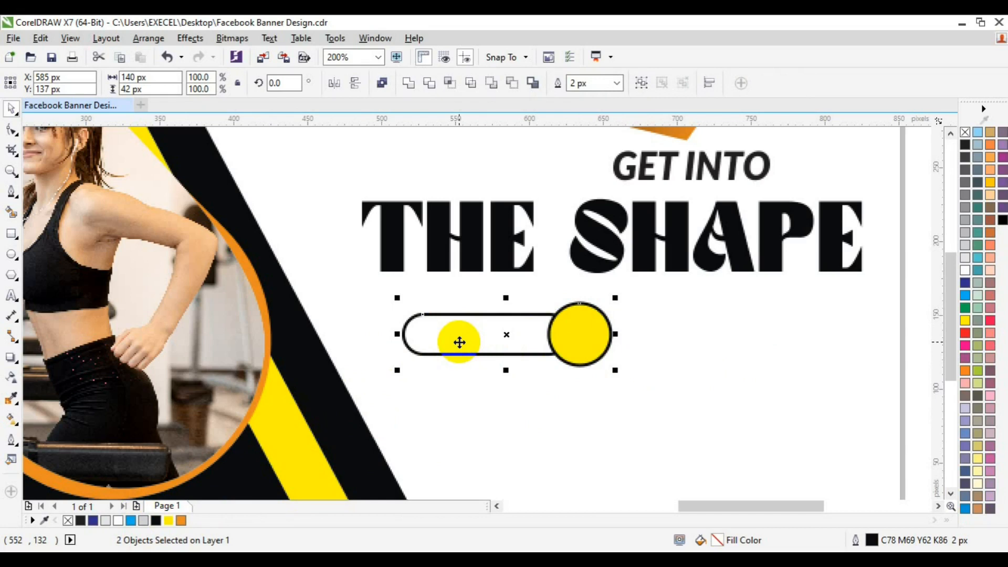
{"action": "left_click", "coordinate": [479, 331]}
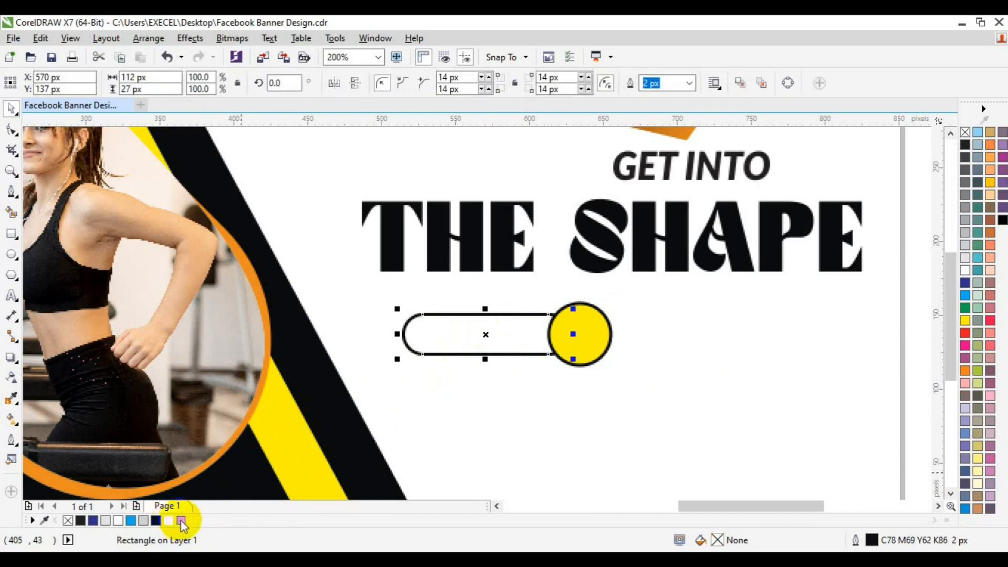
{"action": "left_click", "coordinate": [181, 520]}
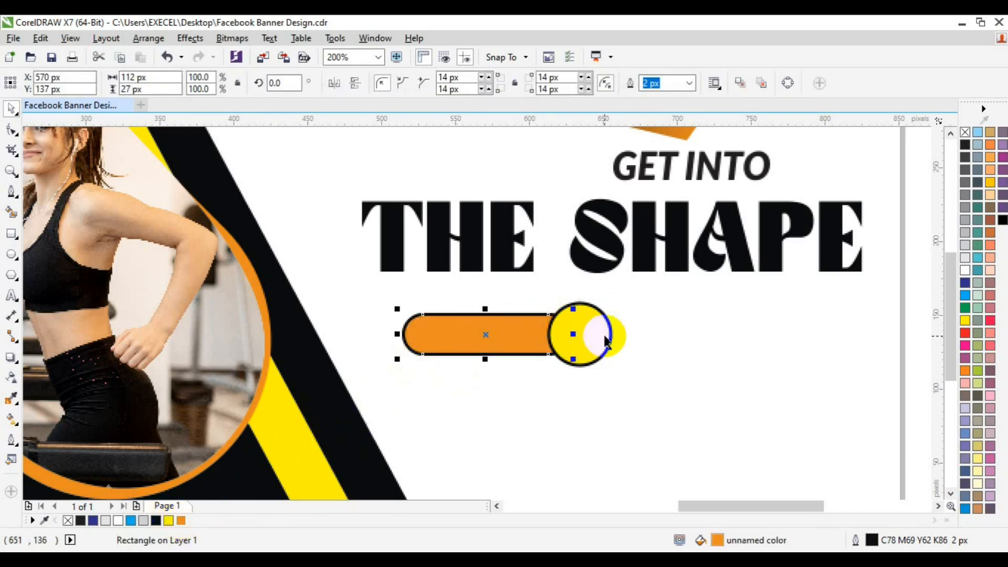
{"action": "left_click", "coordinate": [566, 418]}
Step: Add the artistic text "Service 1" below the orange bar
{"action": "left_click", "coordinate": [8, 299]}
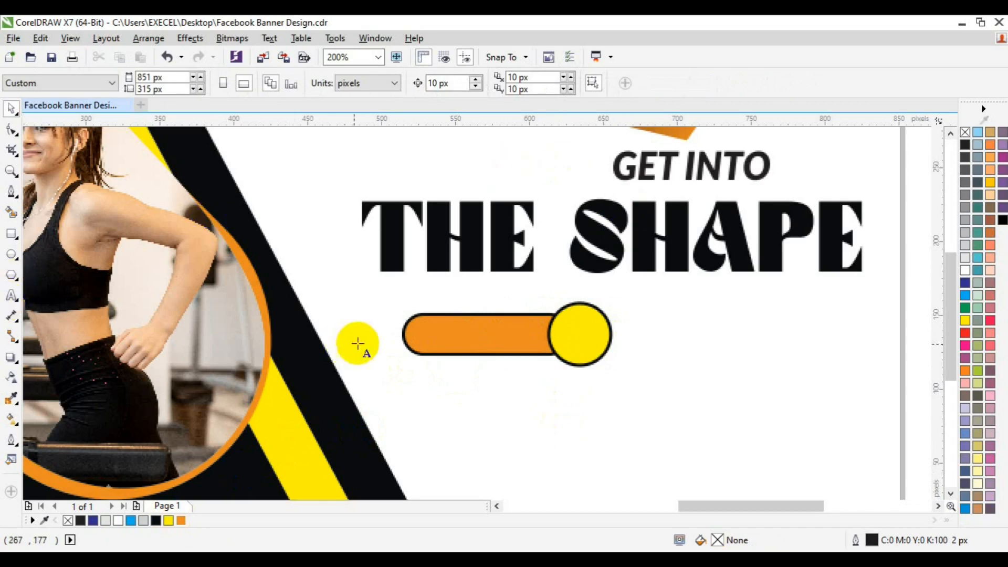
{"action": "left_click", "coordinate": [428, 396]}
{"action": "type", "text": "Servi"}
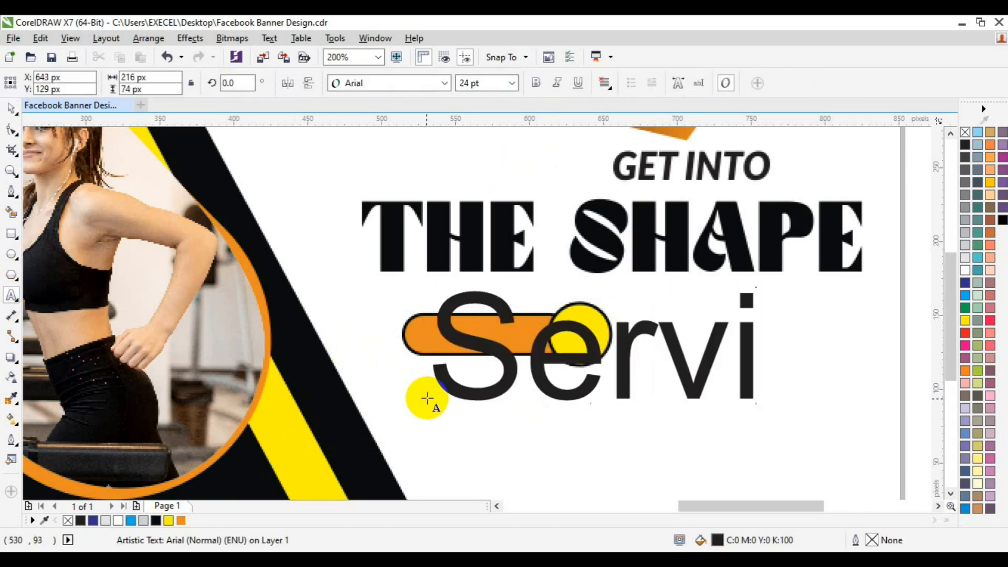
{"action": "type", "text": "ce 1"}
Step: Reduce the whole "Service 1" text to a font size of 4 pt
{"action": "key", "text": "ctrl+a"}
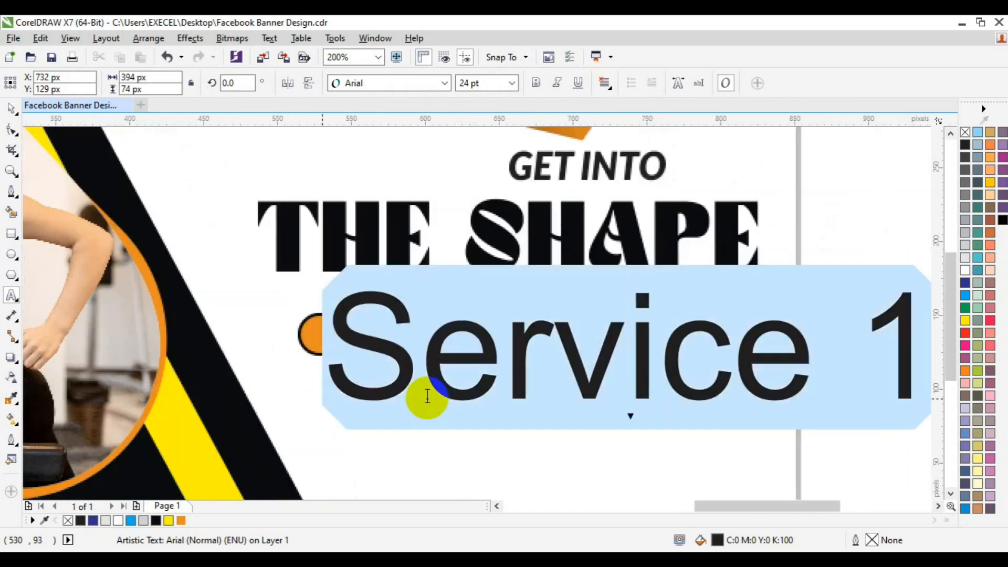
{"action": "left_click", "coordinate": [427, 396]}
{"action": "left_click", "coordinate": [512, 93]}
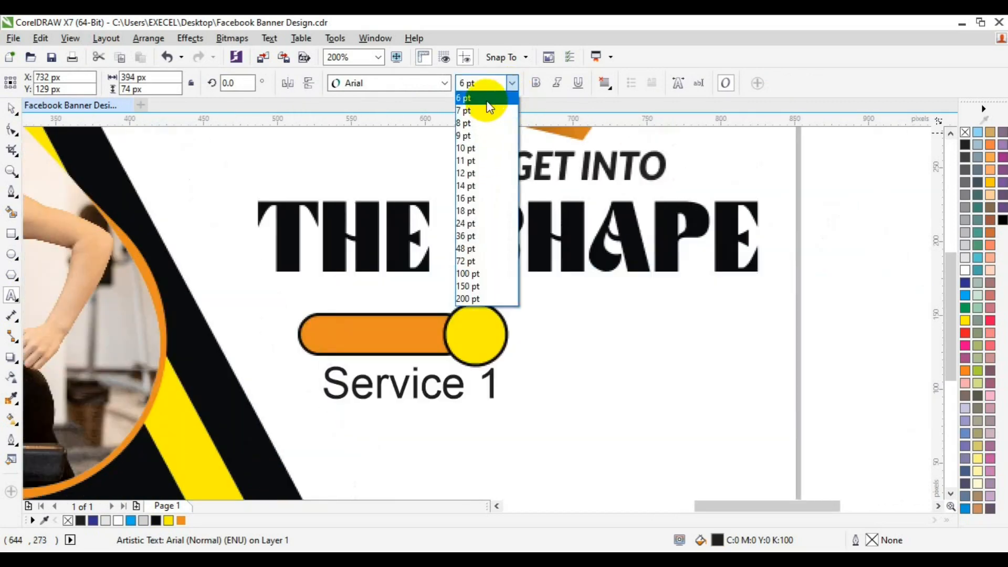
{"action": "left_click", "coordinate": [481, 98]}
{"action": "left_click", "coordinate": [467, 86]}
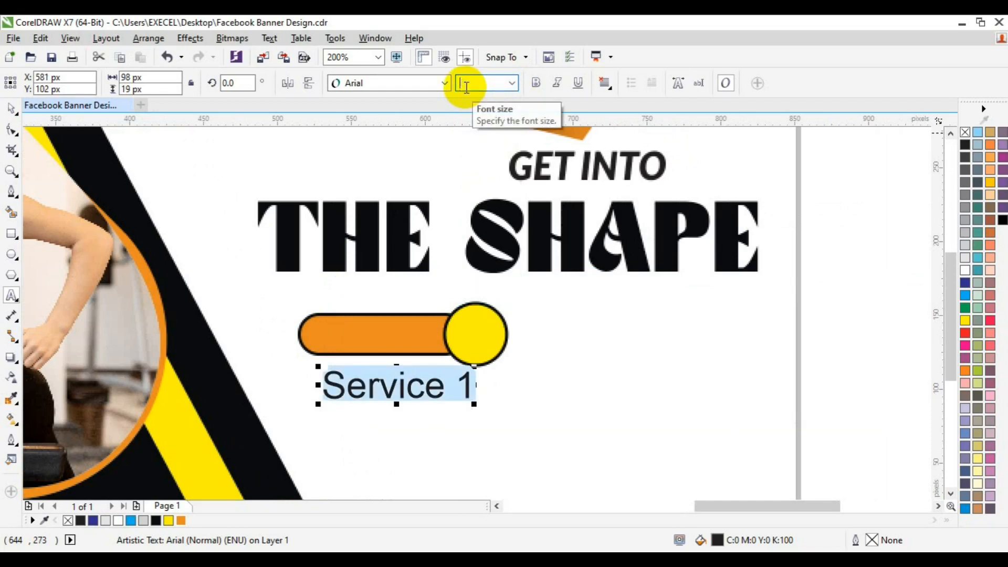
{"action": "key", "text": "Return"}
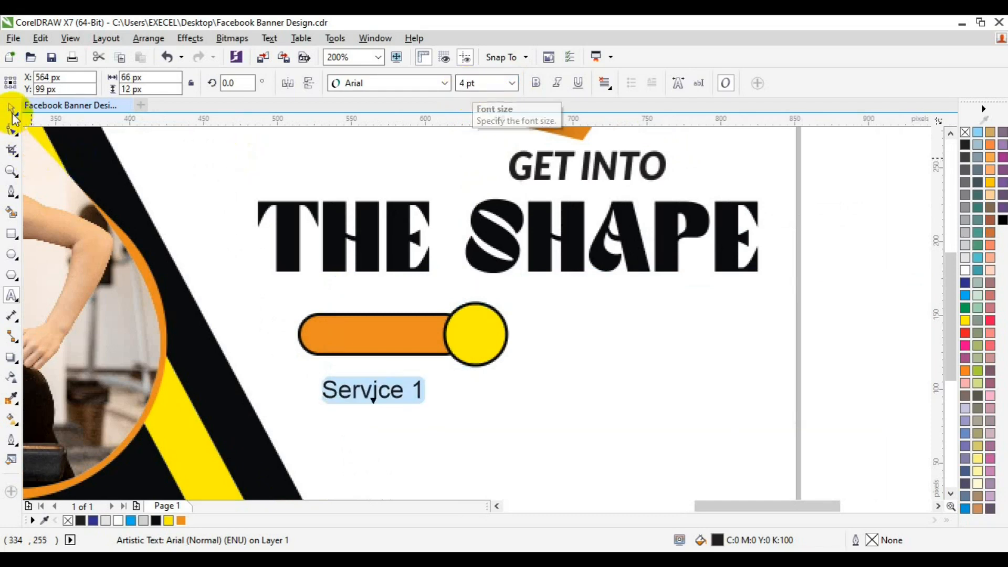
Step: Change the font of the "Service 1" text to Lato Medium
{"action": "left_click", "coordinate": [11, 110]}
{"action": "left_click", "coordinate": [445, 83]}
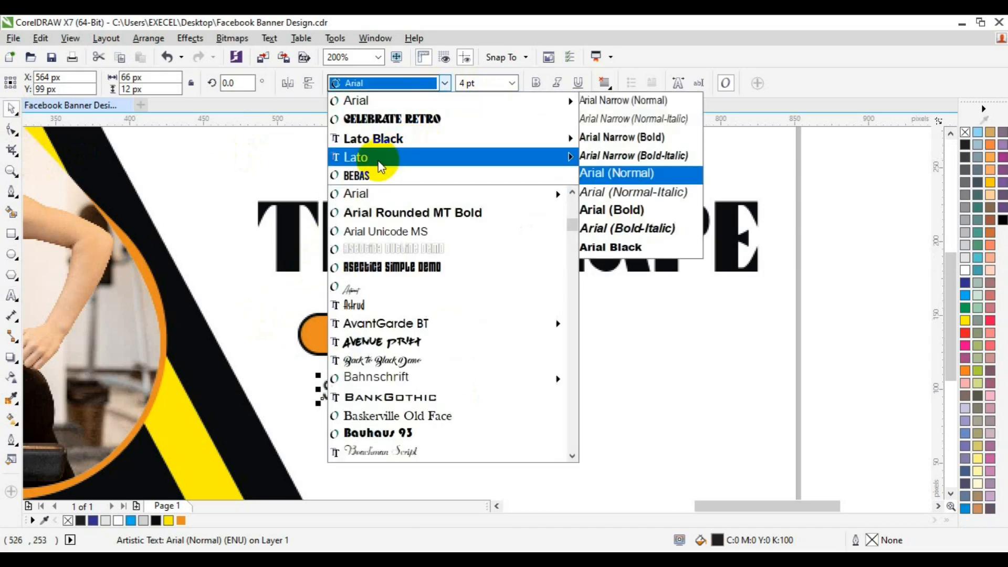
{"action": "mouse_move", "coordinate": [379, 160]}
{"action": "left_click", "coordinate": [646, 308]}
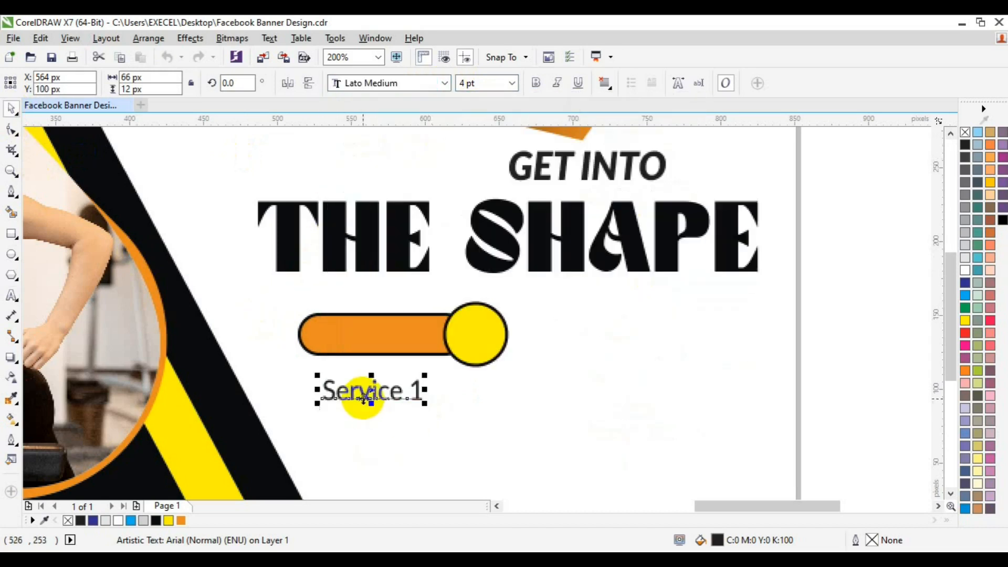
Step: Move "Service 1" onto the orange bar and centre it on the bar's height
{"action": "left_click_drag", "start_coordinate": [371, 391], "coordinate": [373, 339]}
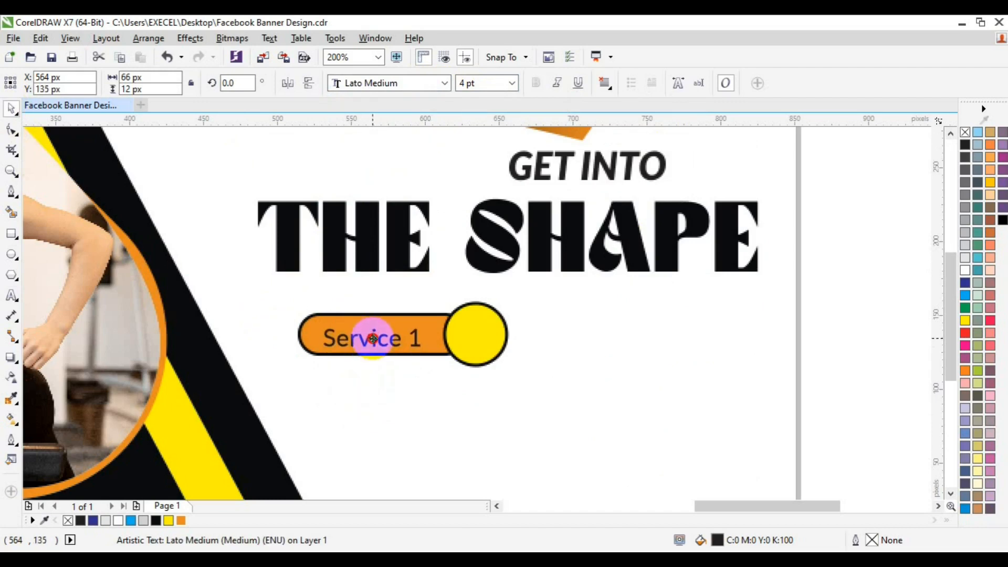
{"action": "left_click", "coordinate": [441, 349], "text": "shift"}
{"action": "left_click", "coordinate": [499, 349], "text": "shift"}
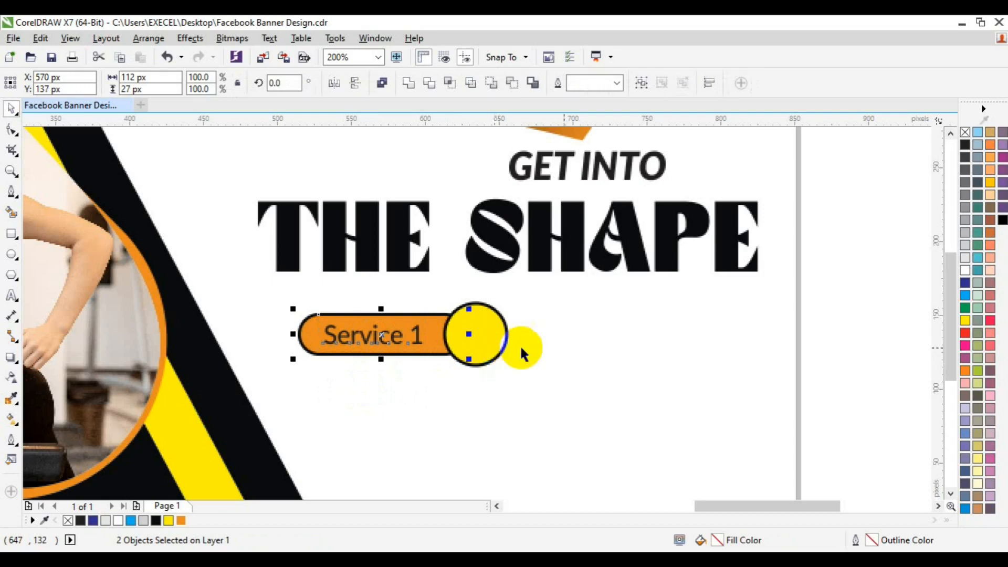
{"action": "left_click", "coordinate": [852, 290]}
{"action": "left_click", "coordinate": [336, 397]}
Step: Open the Insert Character docker and switch its font to Webdings
{"action": "left_click", "coordinate": [10, 171]}
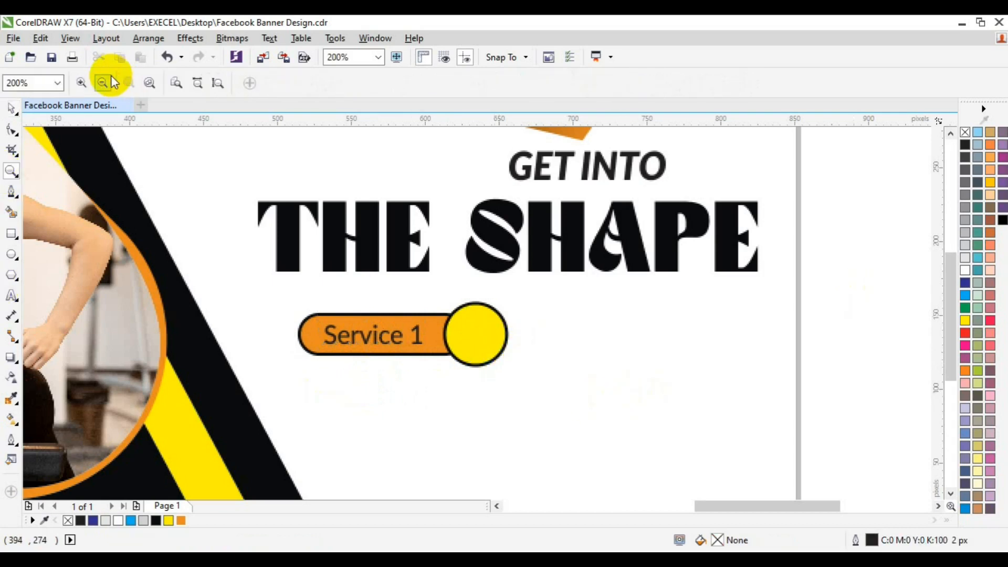
{"action": "left_click", "coordinate": [104, 83]}
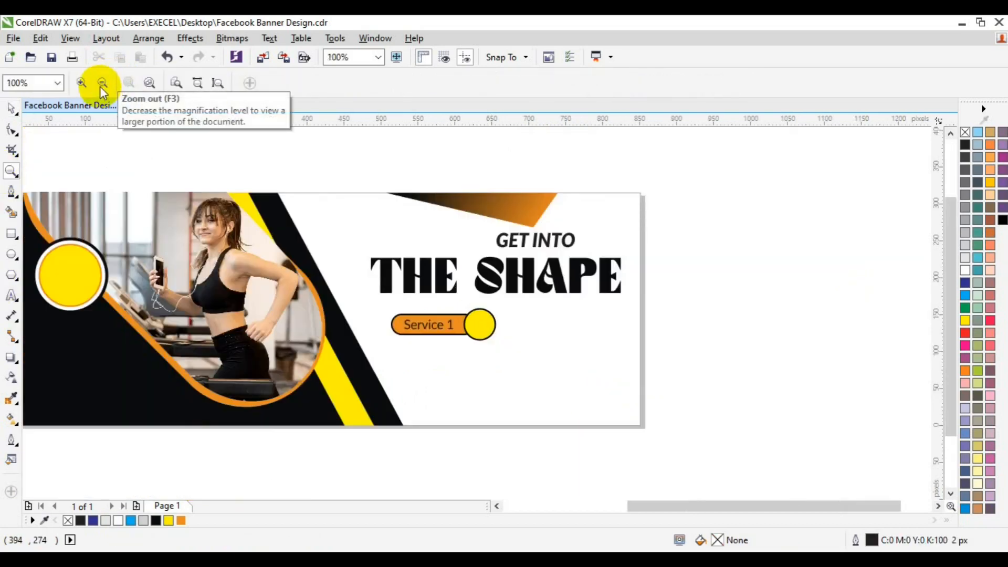
{"action": "key", "text": "space"}
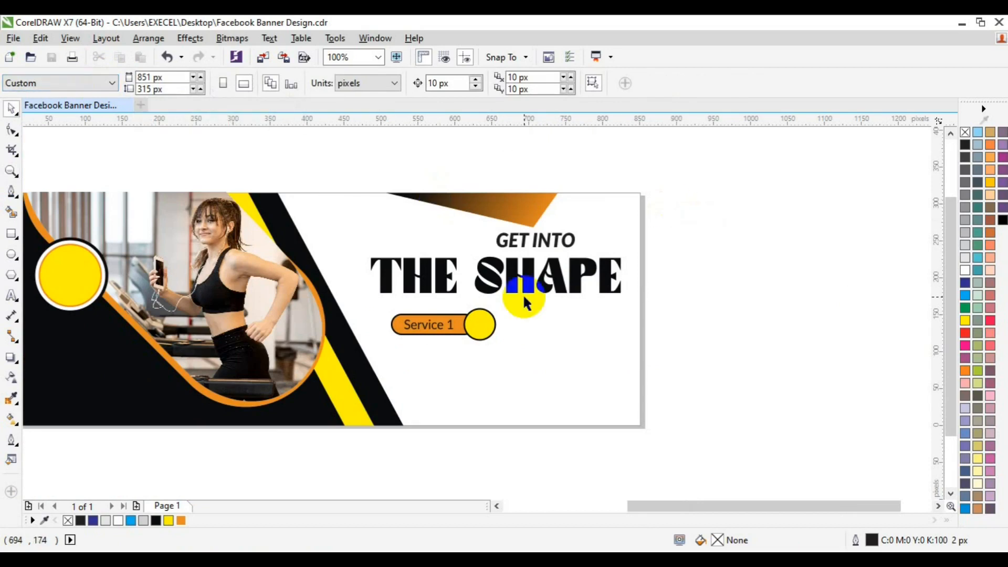
{"action": "key", "text": "ctrl+F11"}
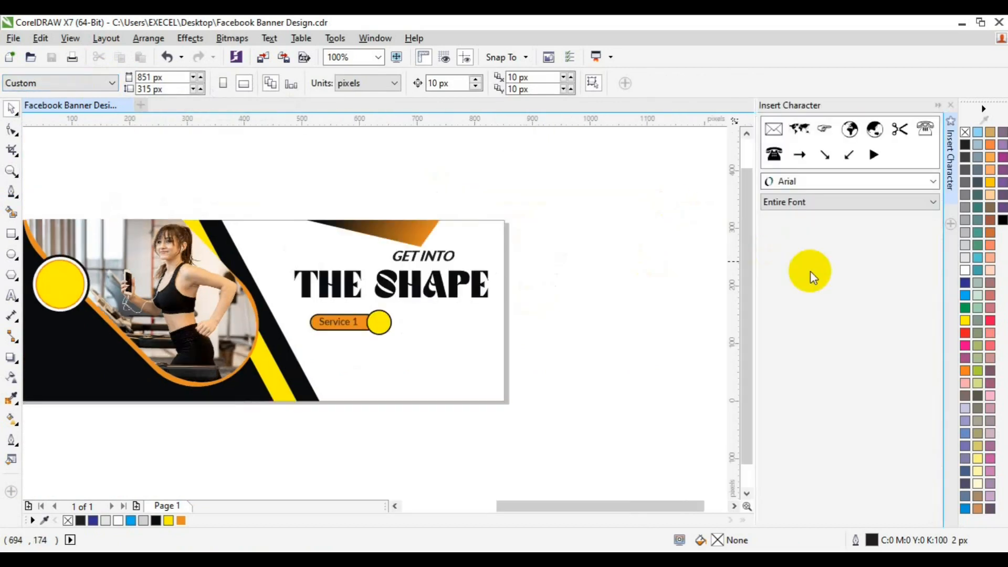
{"action": "left_click", "coordinate": [927, 181]}
{"action": "type", "text": "Wide Latin"}
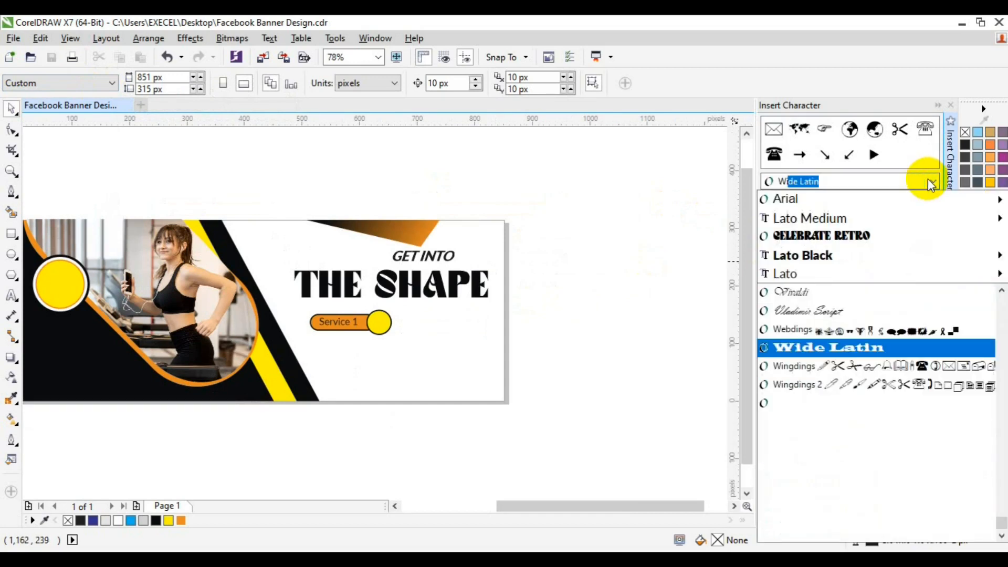
{"action": "left_click", "coordinate": [944, 325]}
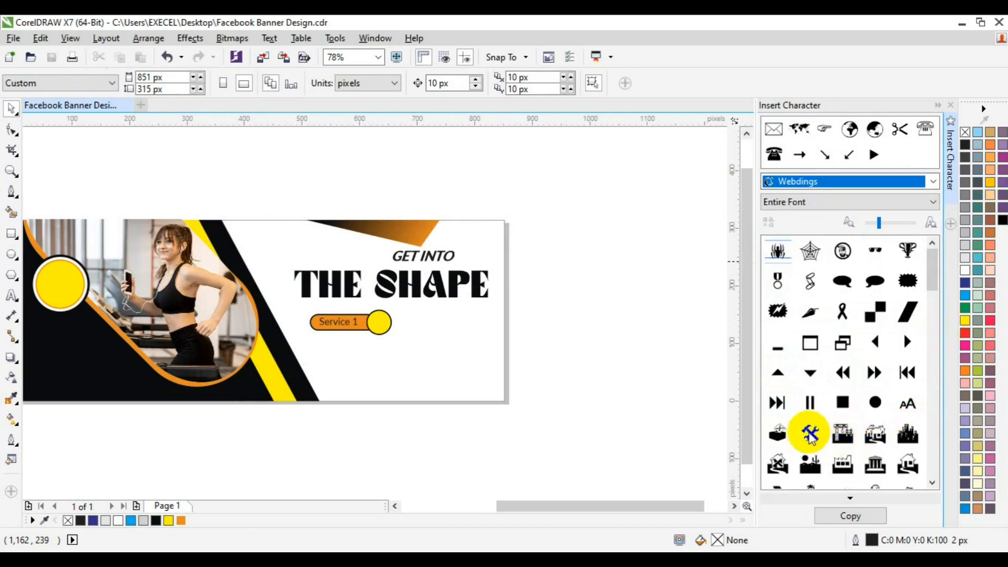
Step: Find the figure wearing a hat among the Webdings symbols and place it on the empty area beside the page
{"action": "left_click", "coordinate": [933, 483]}
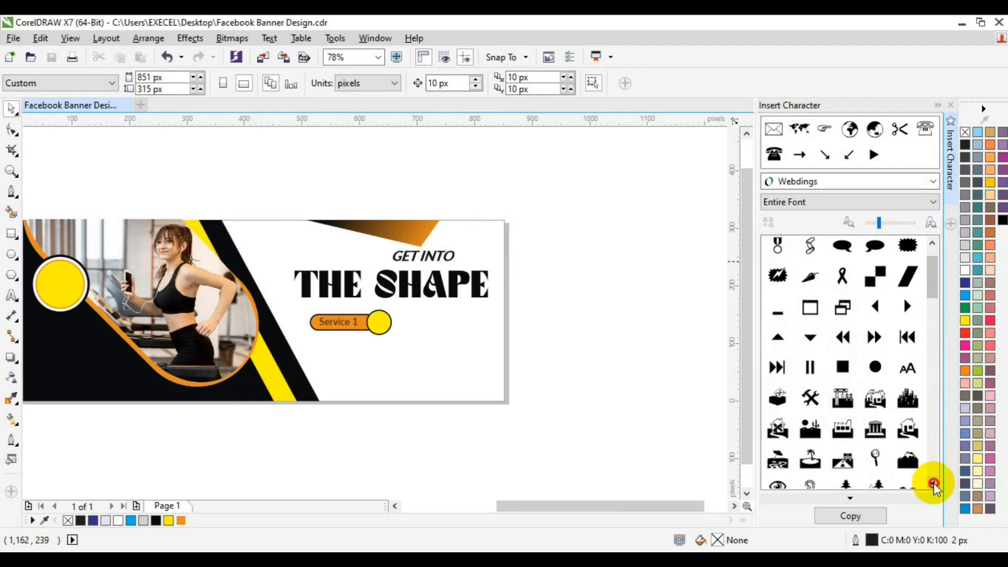
{"action": "left_click", "coordinate": [933, 483]}
{"action": "left_click", "coordinate": [934, 483]}
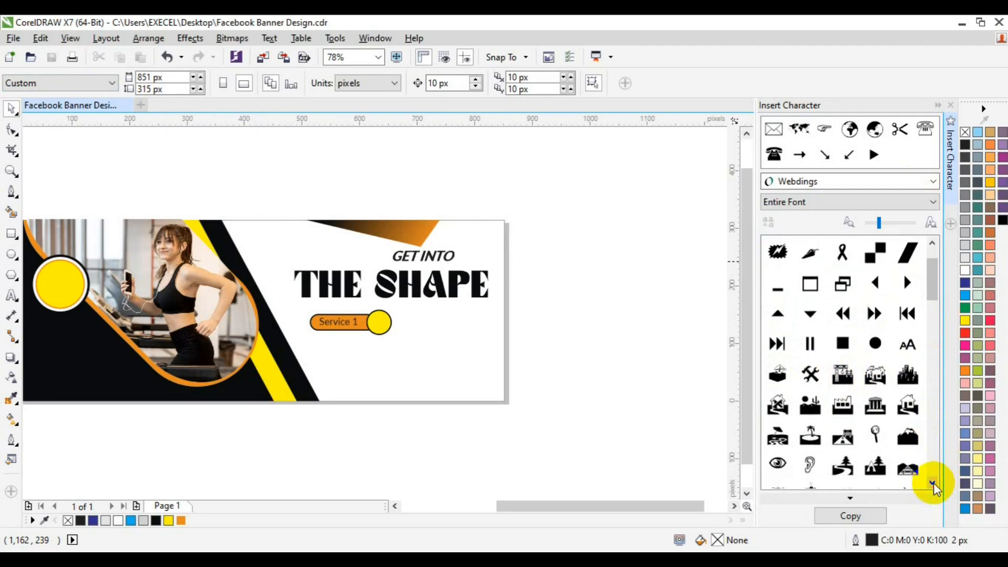
{"action": "left_click", "coordinate": [934, 483]}
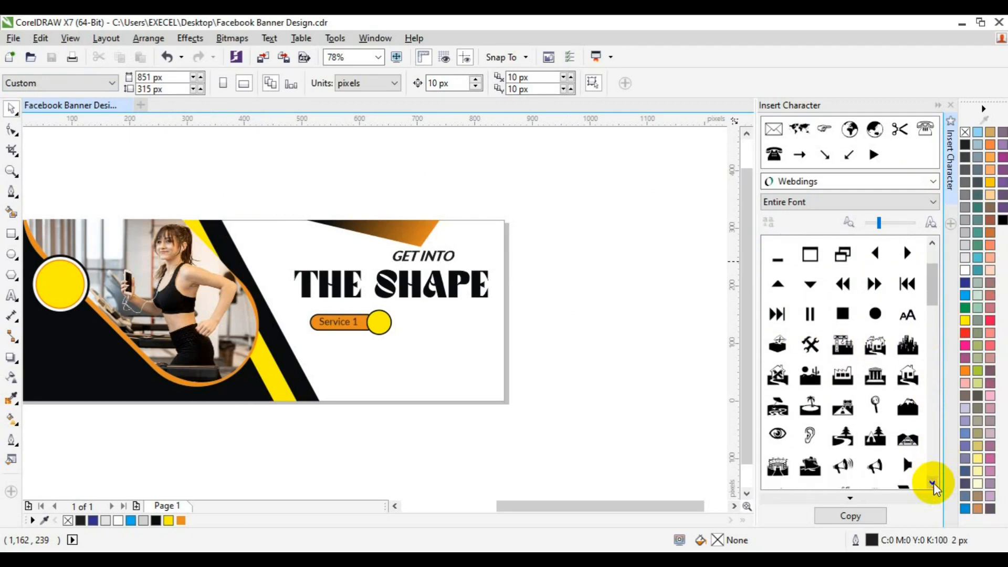
{"action": "left_click", "coordinate": [933, 483]}
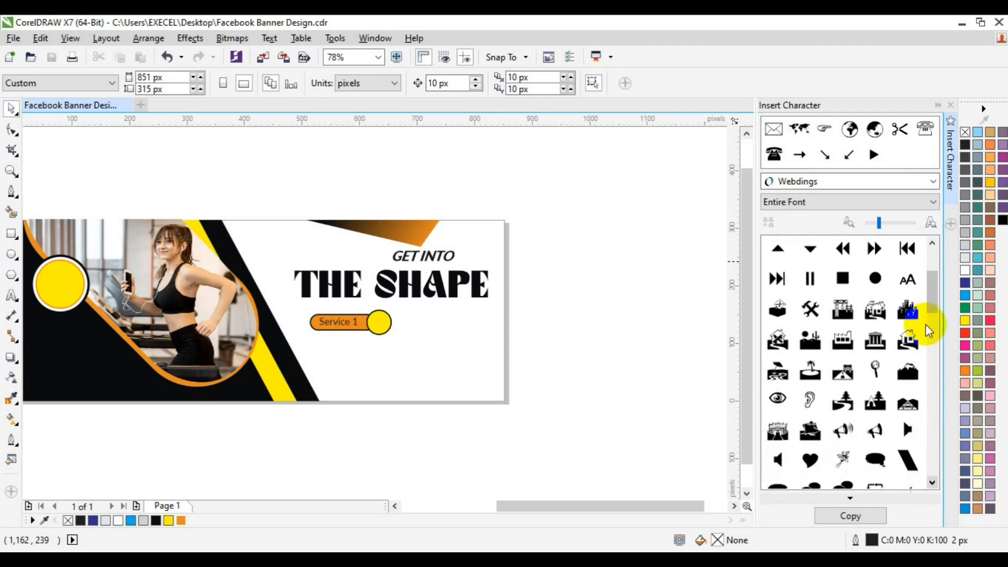
{"action": "scroll", "coordinate": [925, 324], "scroll_direction": "down", "scroll_amount": 1}
{"action": "scroll", "coordinate": [925, 324], "scroll_direction": "down", "scroll_amount": 1}
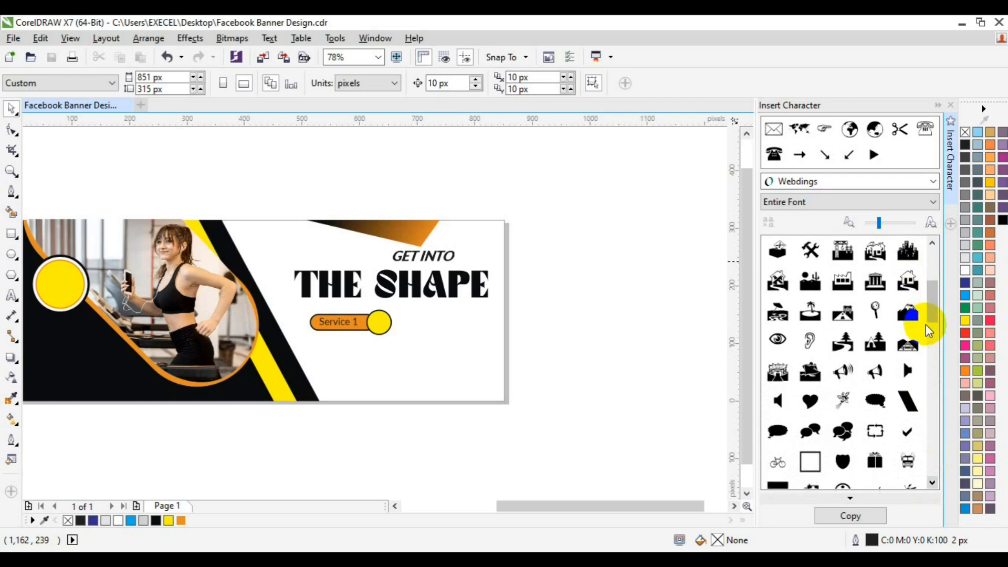
{"action": "scroll", "coordinate": [925, 324], "scroll_direction": "down", "scroll_amount": 5}
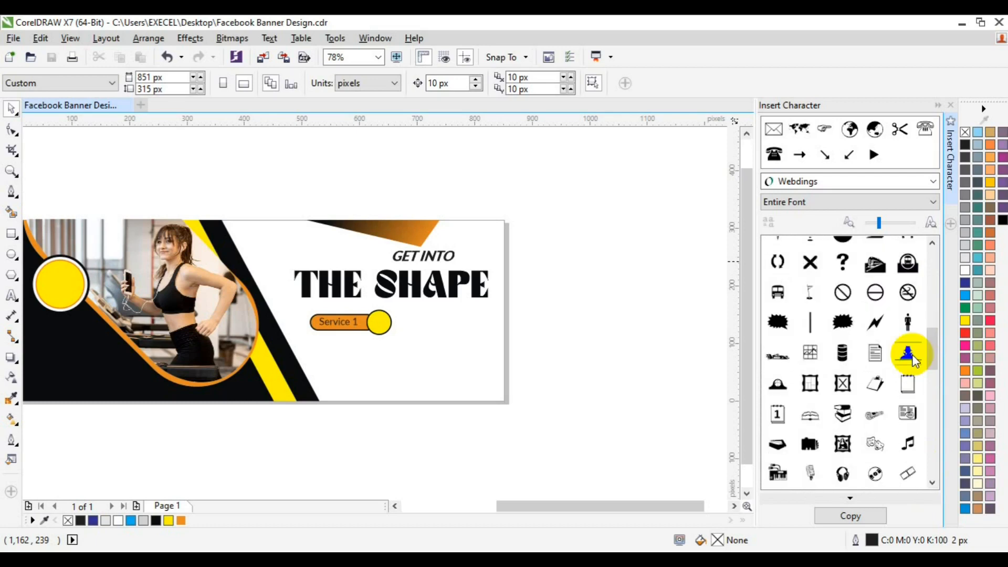
{"action": "left_click_drag", "start_coordinate": [912, 360], "coordinate": [575, 378]}
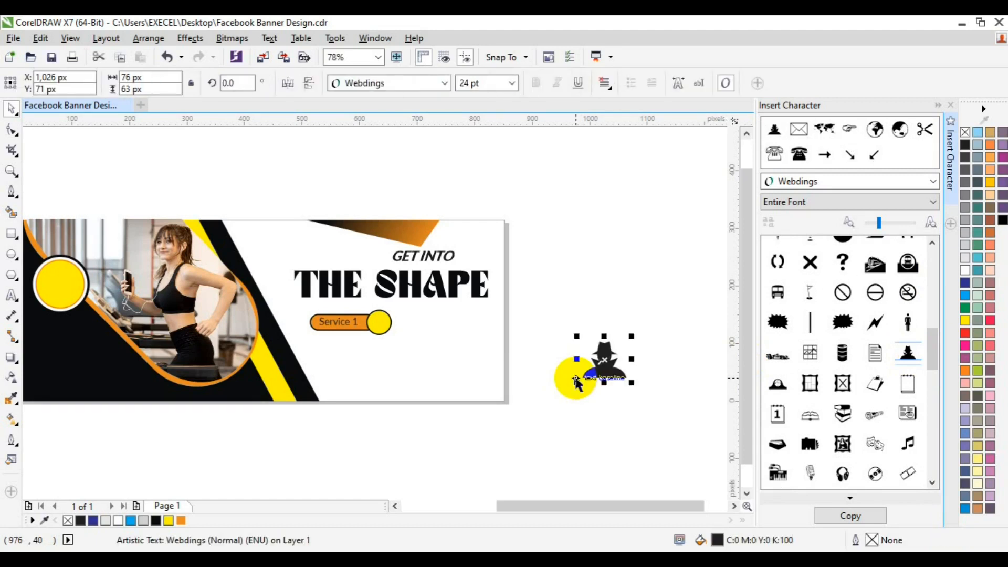
Step: Scale the hat-figure symbol to about 26 by 22 px, move it below the service badge and fill it with the banner's black
{"action": "left_click_drag", "start_coordinate": [632, 383], "coordinate": [436, 369]}
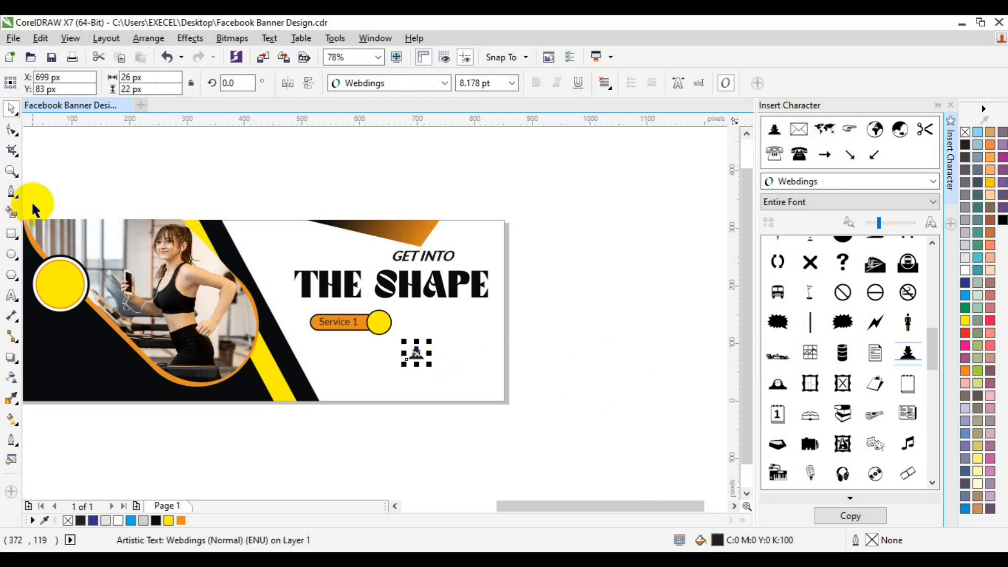
{"action": "left_click", "coordinate": [11, 172]}
{"action": "left_click", "coordinate": [407, 346]}
{"action": "key", "text": "space"}
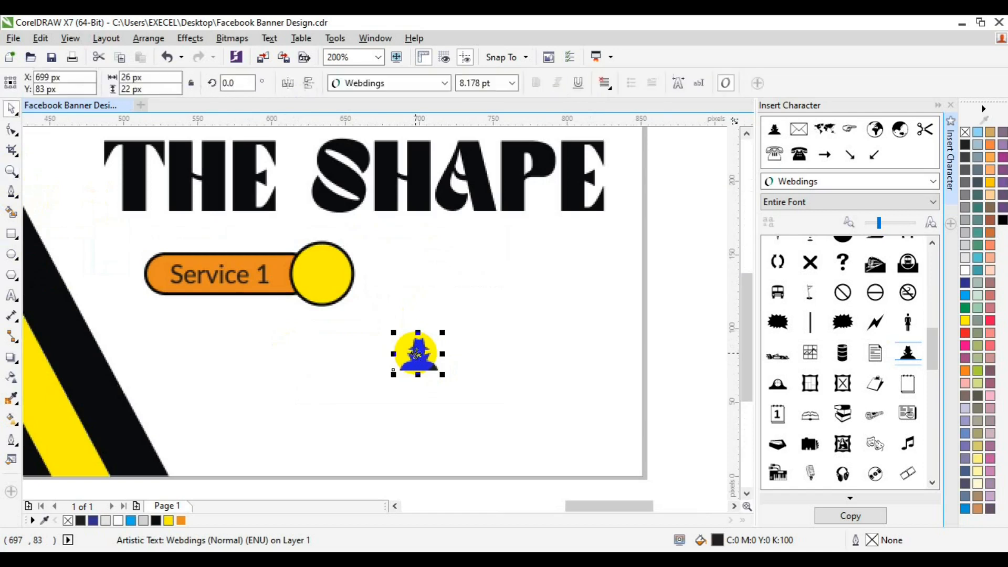
{"action": "left_click", "coordinate": [156, 520]}
Step: Centre the hat-figure symbol inside the yellow circle and group it with the circle
{"action": "left_click_drag", "start_coordinate": [418, 354], "coordinate": [322, 273]}
{"action": "left_click", "coordinate": [326, 302], "text": "shift"}
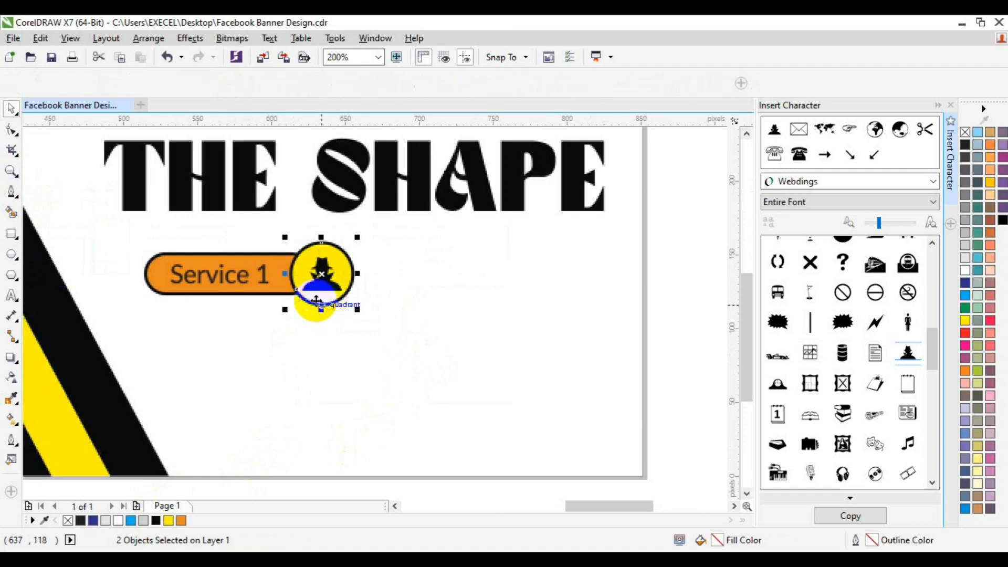
{"action": "key", "text": "ctrl+g"}
Step: Group the complete "Service 1" badge, place a copy level with it on its right, and close the Insert Character docker
{"action": "left_click_drag", "start_coordinate": [689, 234], "coordinate": [128, 317]}
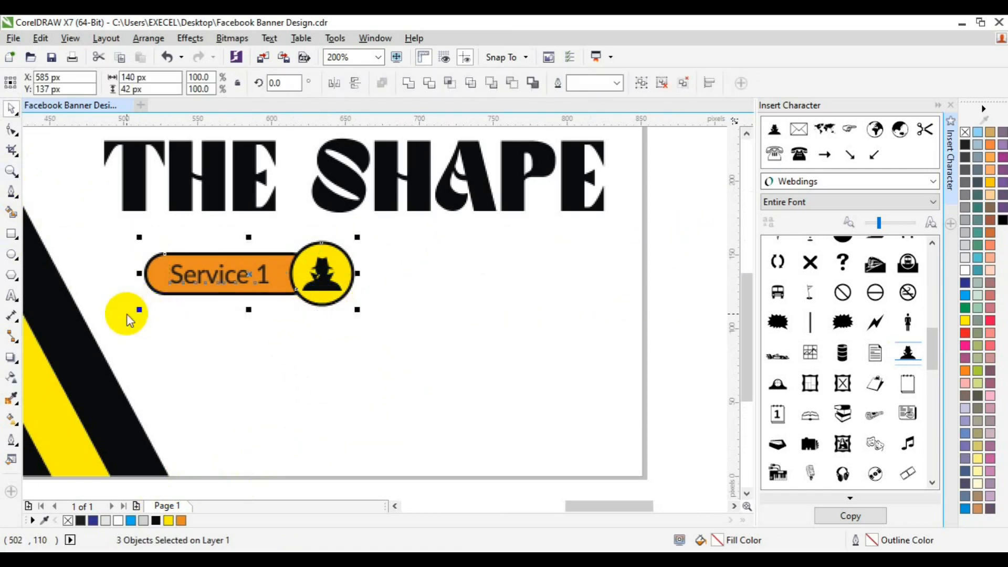
{"action": "key", "text": "ctrl+g"}
{"action": "left_click_drag", "start_coordinate": [248, 270], "coordinate": [482, 286]}
{"action": "left_click", "coordinate": [518, 311]}
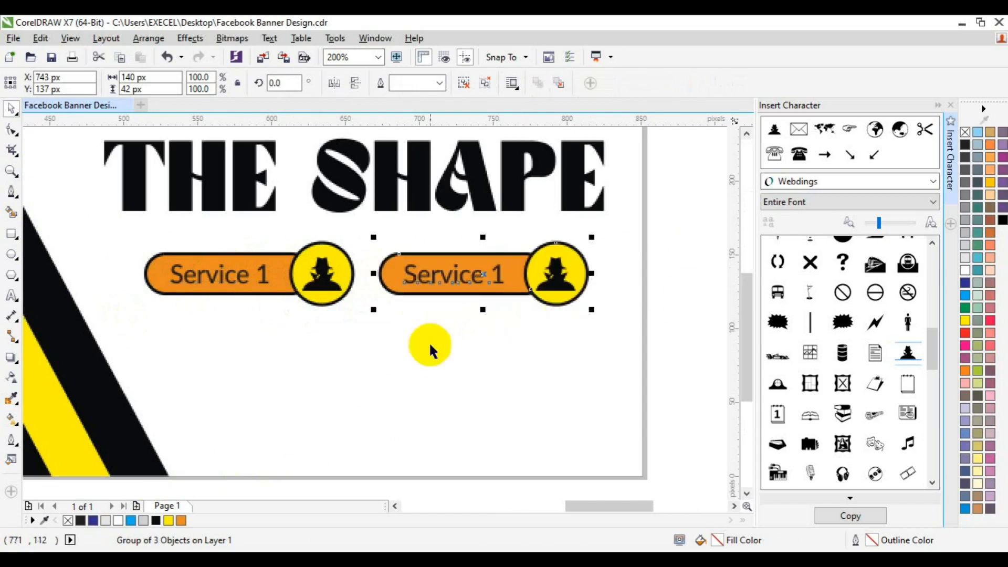
{"action": "left_click", "coordinate": [953, 200]}
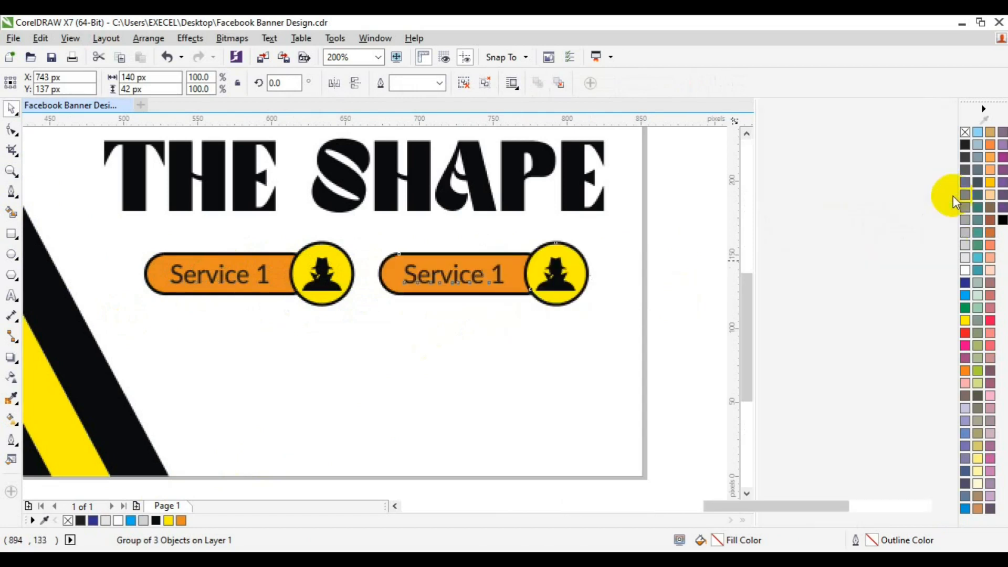
Step: Place a copy of the "GET INTO" text in the empty space below the second service badge
{"action": "left_click", "coordinate": [11, 171]}
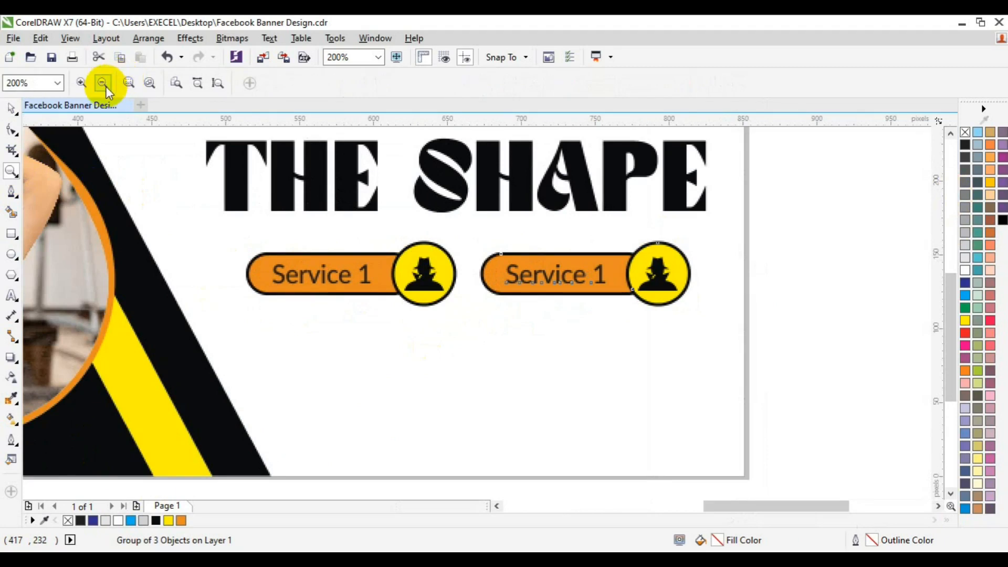
{"action": "left_click", "coordinate": [103, 83]}
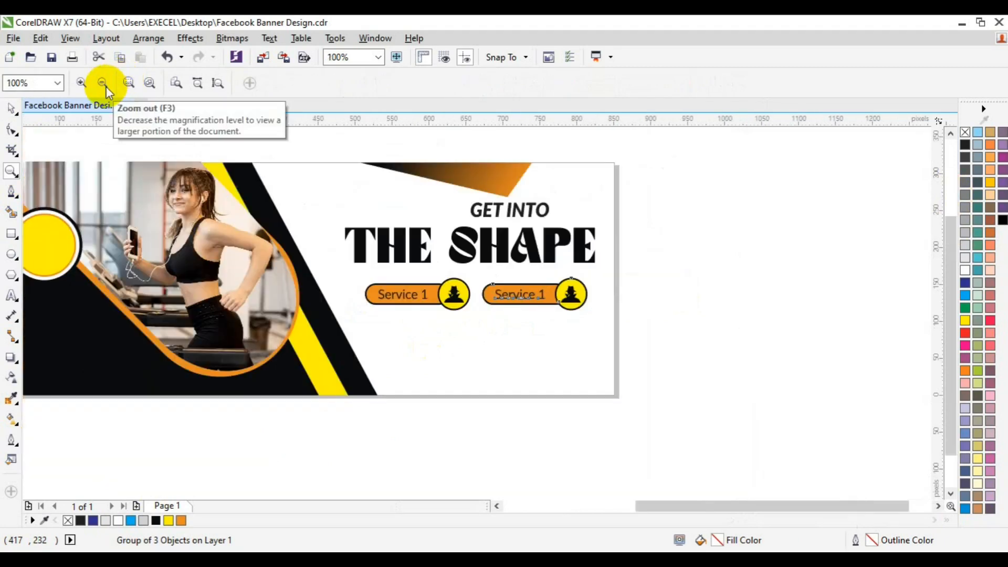
{"action": "left_click", "coordinate": [103, 84]}
{"action": "key", "text": "space"}
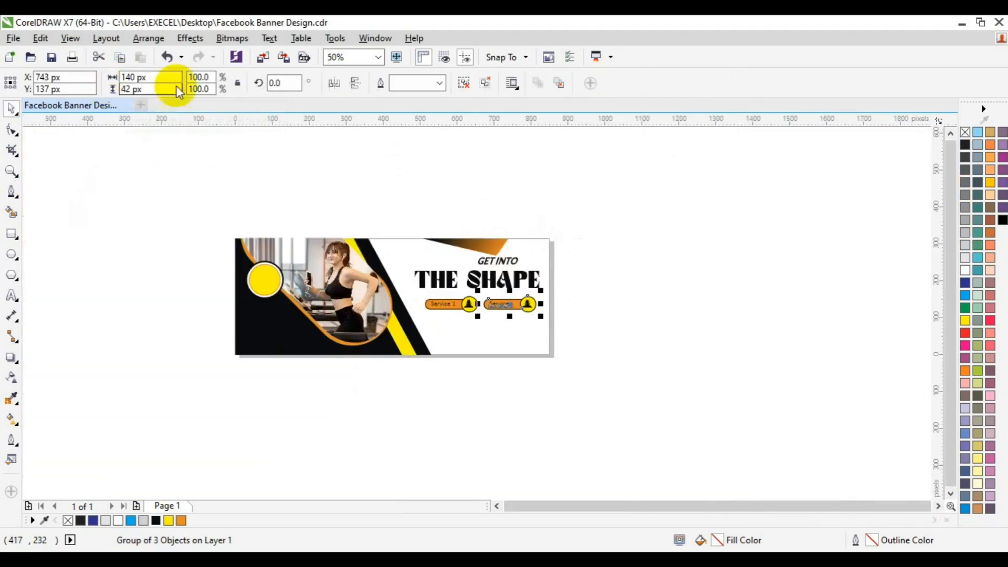
{"action": "left_click", "coordinate": [217, 179]}
{"action": "left_click", "coordinate": [12, 171]}
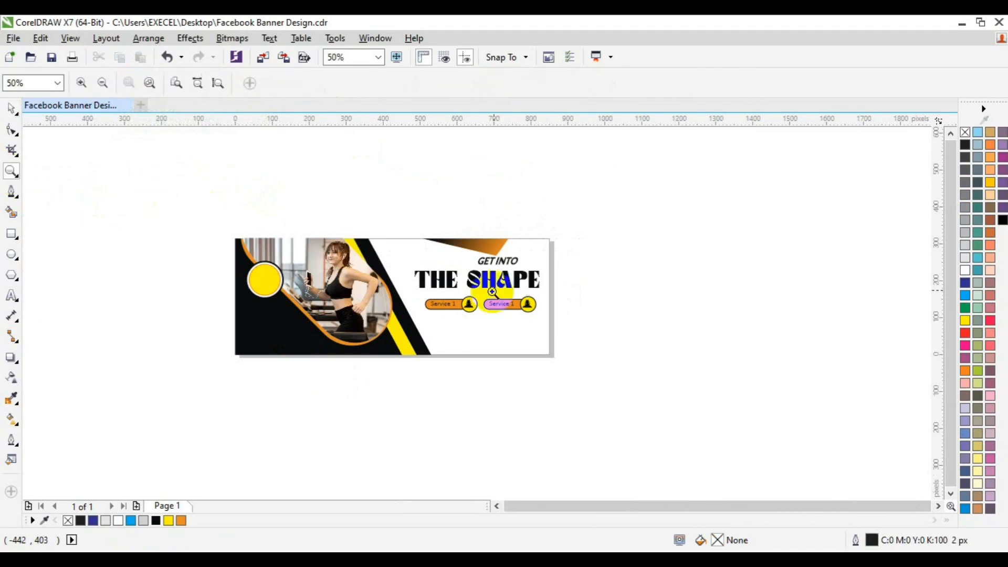
{"action": "left_click", "coordinate": [486, 297]}
{"action": "key", "text": "space"}
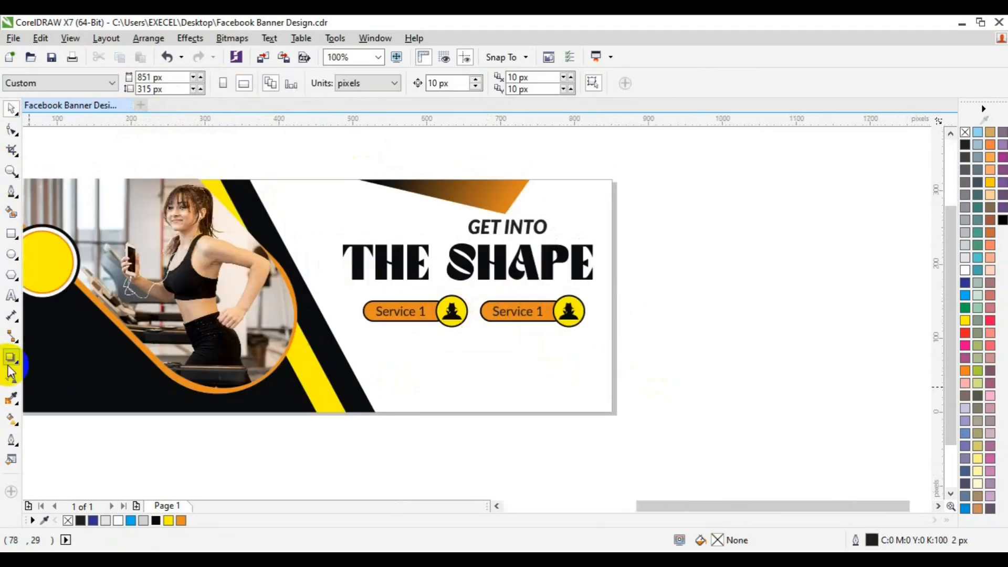
{"action": "left_click", "coordinate": [478, 229]}
{"action": "left_click_drag", "start_coordinate": [480, 233], "coordinate": [520, 356]}
Step: Change the copied headline text to "Call Now:" and format it in 4 pt Lato bold italic
{"action": "left_click", "coordinate": [11, 295]}
{"action": "key", "text": "ctrl+a"}
{"action": "type", "text": "C"}
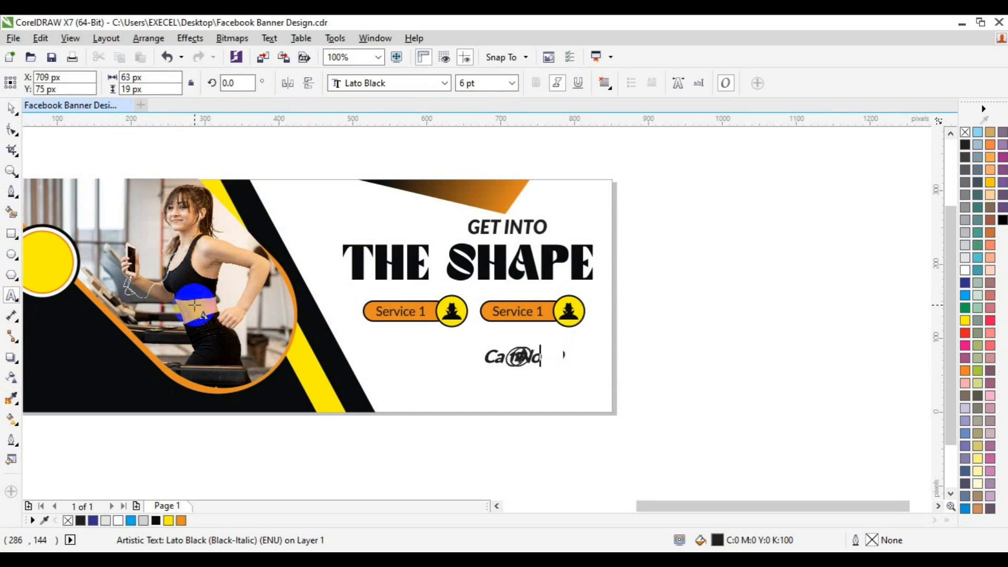
{"action": "left_click", "coordinate": [445, 83]}
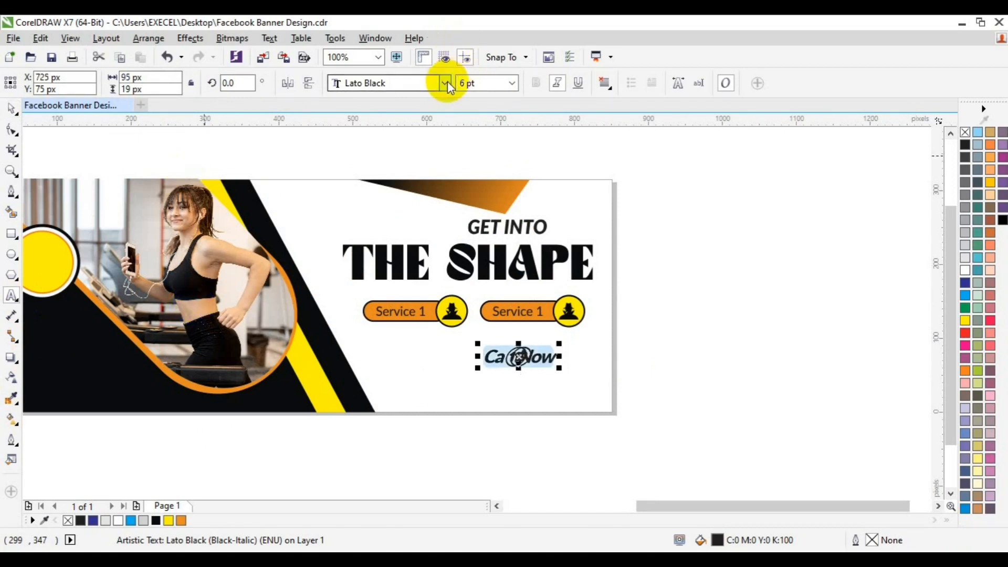
{"action": "mouse_move", "coordinate": [444, 101]}
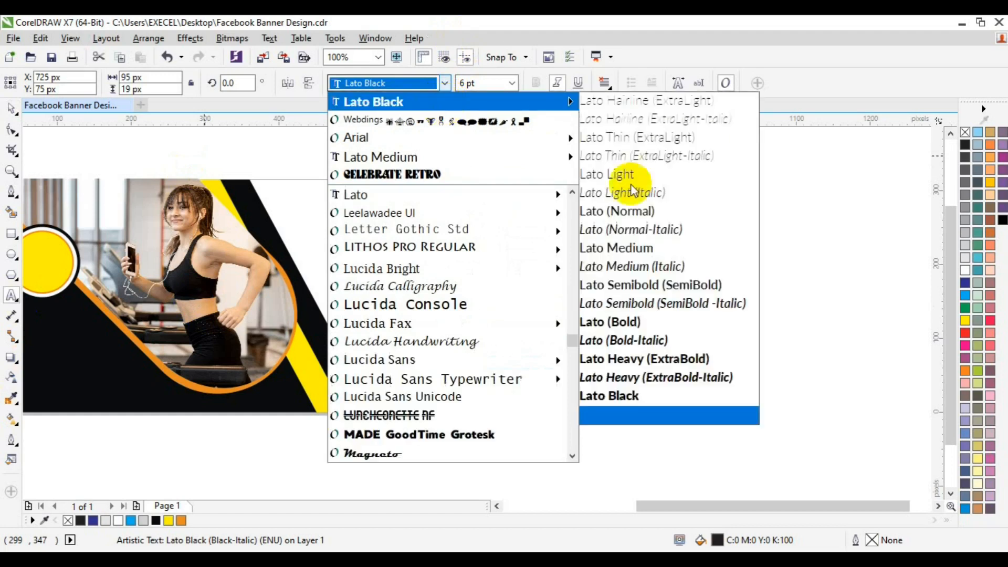
{"action": "left_click", "coordinate": [644, 231]}
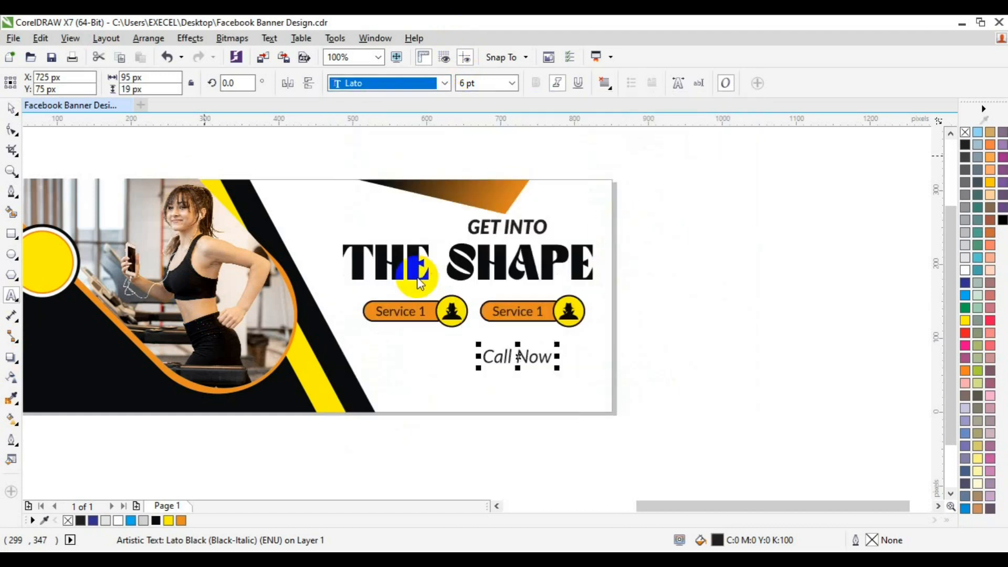
{"action": "left_click", "coordinate": [512, 83]}
{"action": "left_click", "coordinate": [500, 98]}
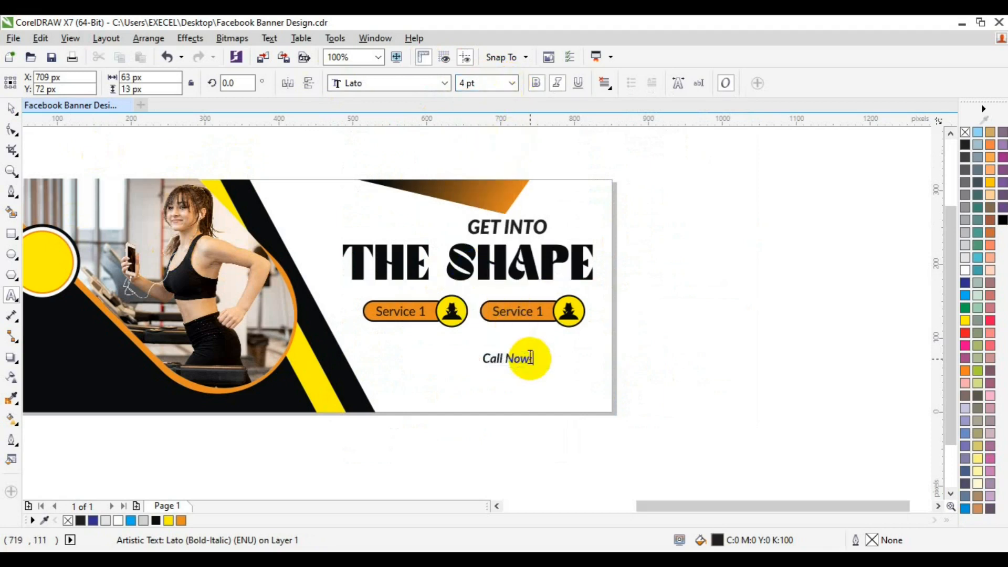
Step: Move "Call Now:" further right beneath the second service badge, place a copy under it and change the copy to the phone number
{"action": "left_click", "coordinate": [12, 109]}
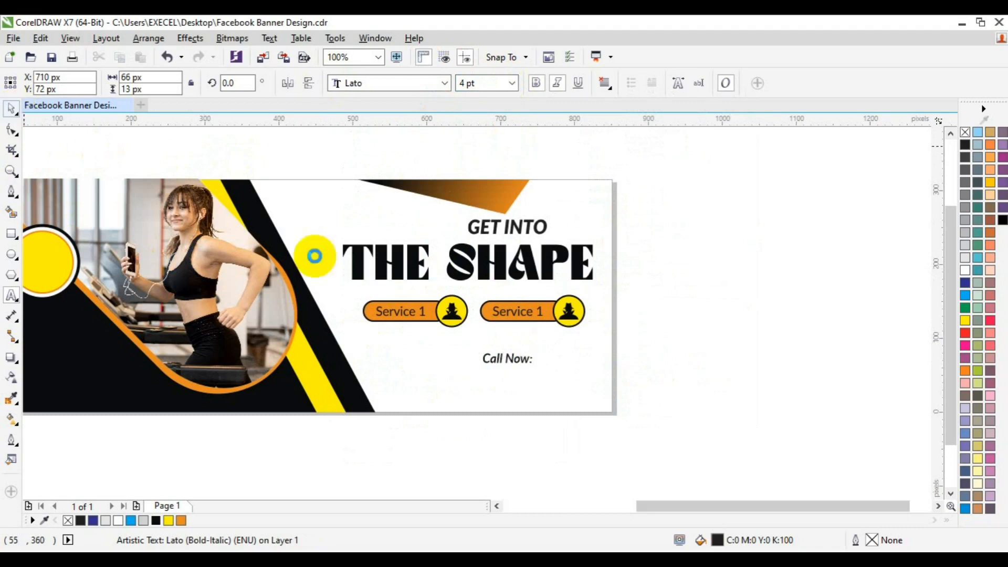
{"action": "left_click_drag", "start_coordinate": [506, 359], "coordinate": [548, 358]}
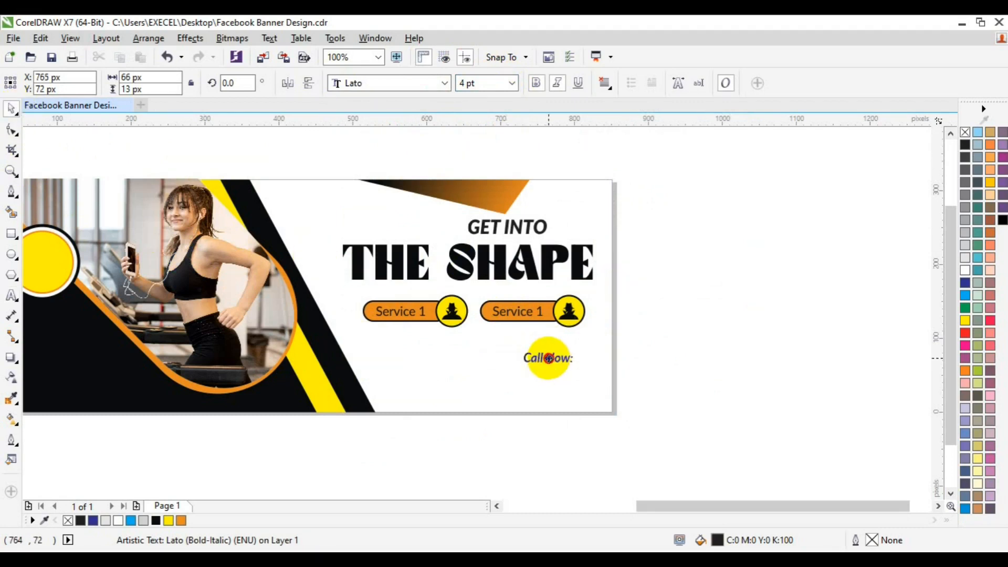
{"action": "left_click_drag", "start_coordinate": [555, 359], "coordinate": [535, 382]}
{"action": "left_click", "coordinate": [12, 296]}
{"action": "type", "text": "01) 1236 - 2345 - 234"}
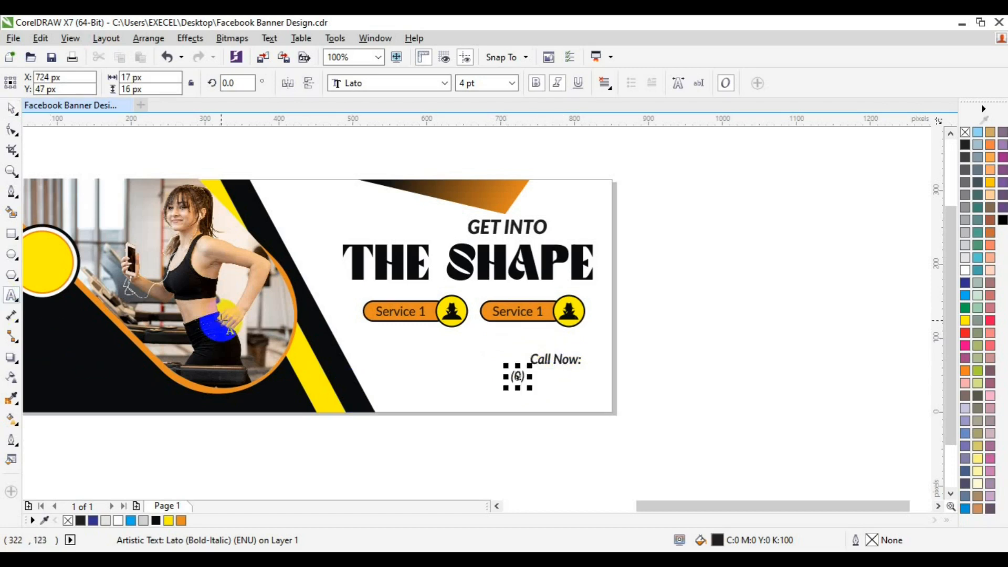
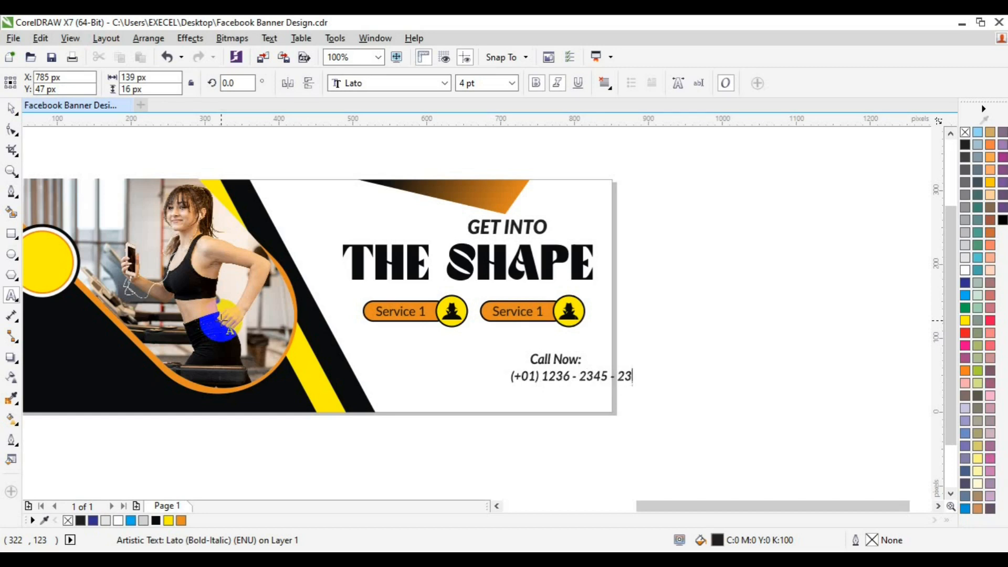
Step: Remove the italic style from the phone number line and make it bold
{"action": "key", "text": "ctrl+a"}
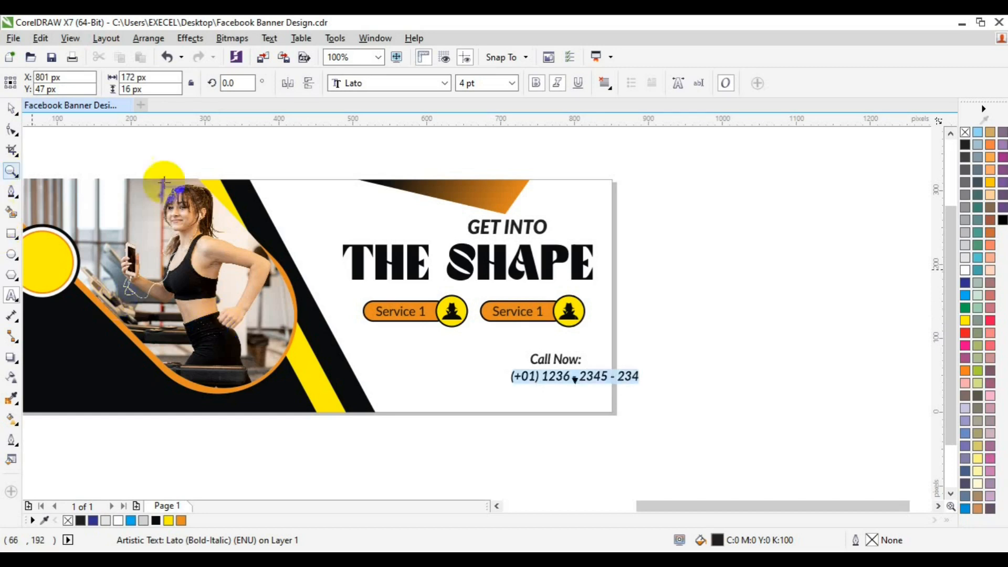
{"action": "left_click", "coordinate": [533, 86]}
{"action": "left_click", "coordinate": [554, 84]}
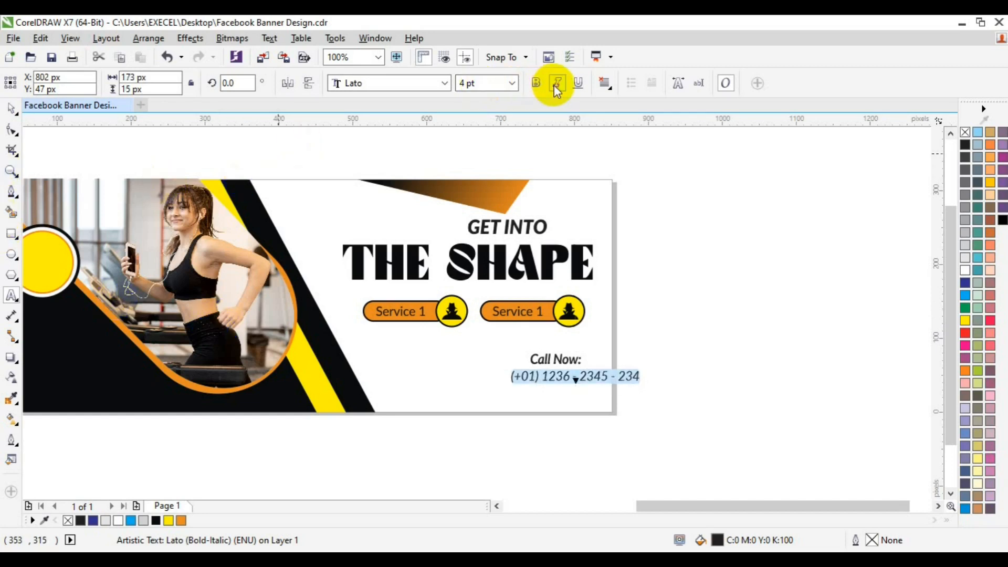
{"action": "left_click", "coordinate": [536, 84]}
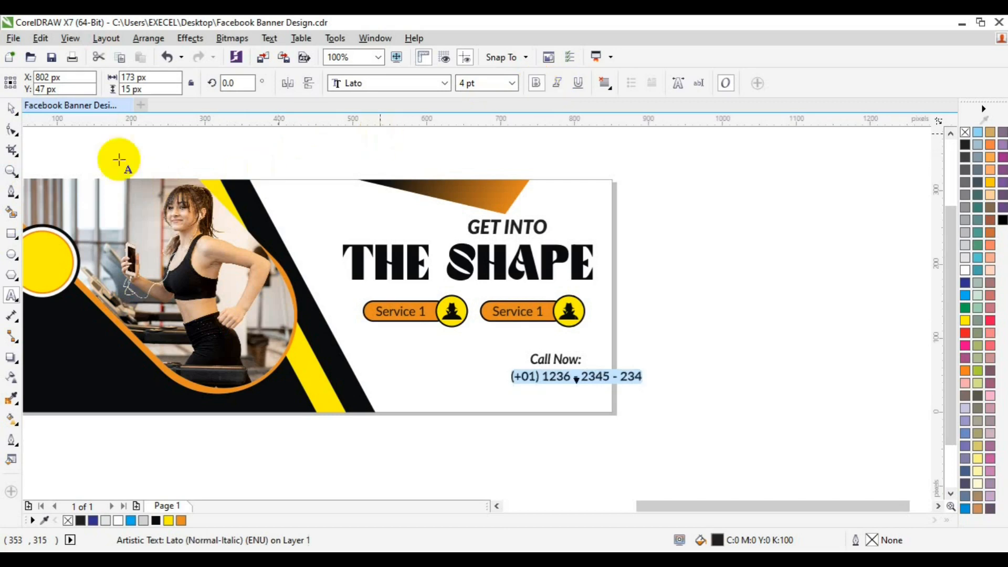
{"action": "left_click", "coordinate": [6, 109]}
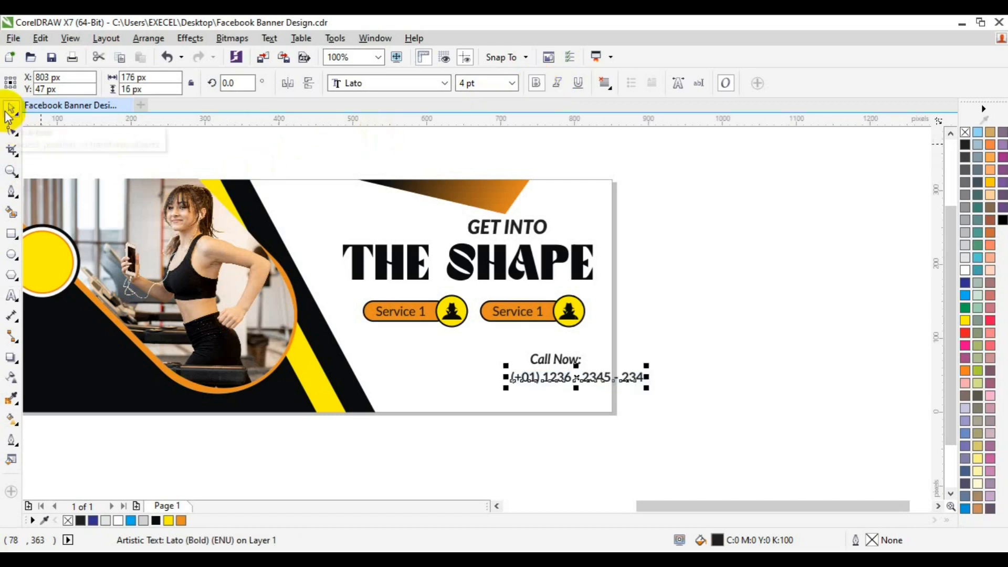
Step: Right-align the phone number line under "Call Now:" and group the two lines
{"action": "left_click_drag", "start_coordinate": [577, 371], "coordinate": [518, 376]}
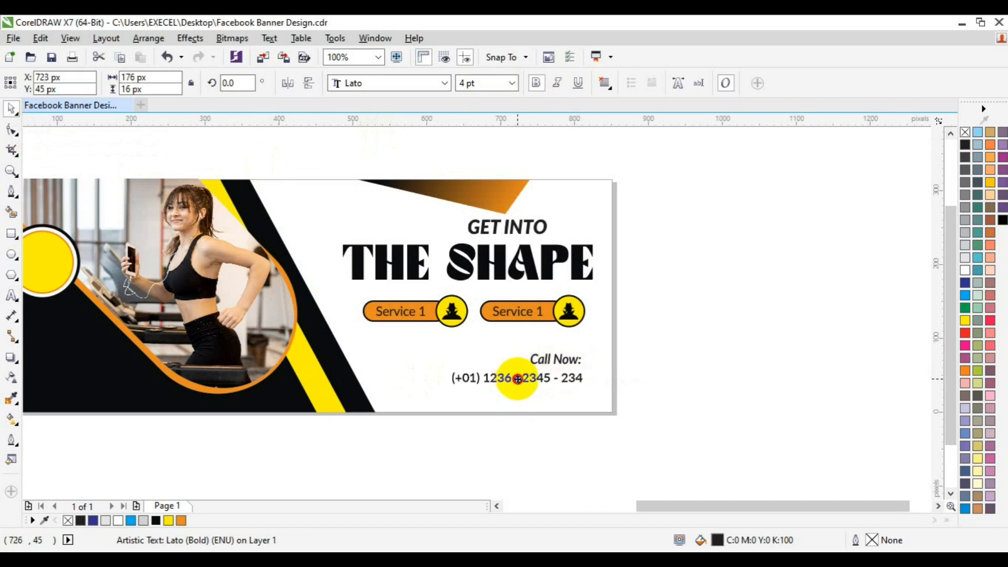
{"action": "left_click", "coordinate": [568, 366], "text": "shift"}
{"action": "key", "text": "ctrl+g"}
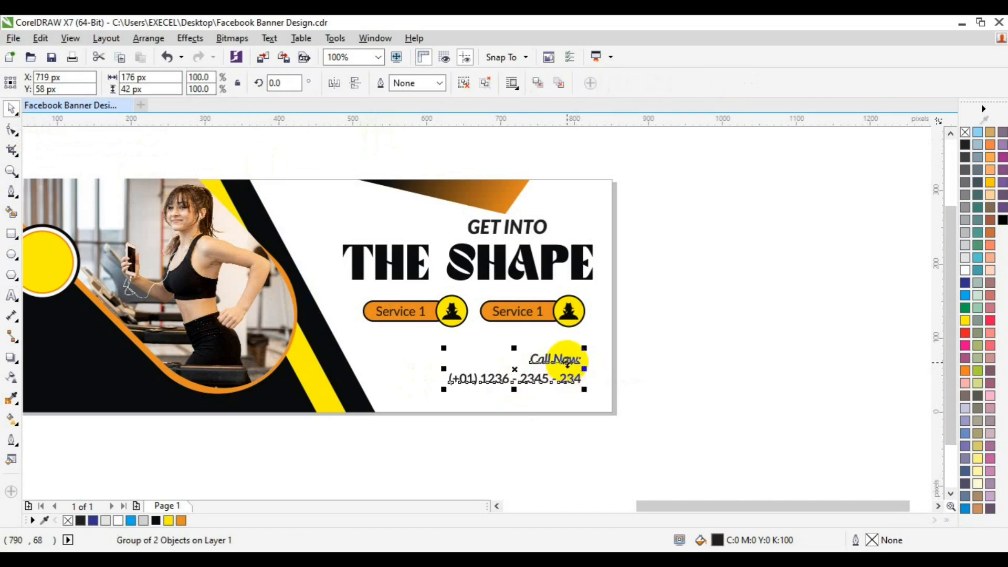
Step: Group the two service badges and right-align them with "THE SHAPE"
{"action": "left_click", "coordinate": [538, 311]}
{"action": "left_click", "coordinate": [448, 310], "text": "shift"}
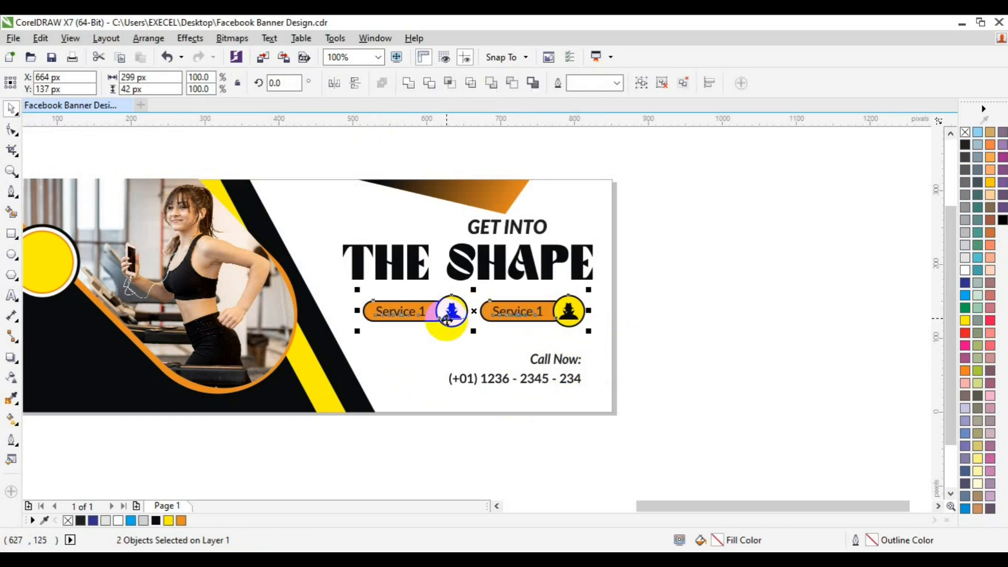
{"action": "key", "text": "ctrl+g"}
{"action": "left_click", "coordinate": [494, 262], "text": "shift"}
{"action": "key", "text": "r"}
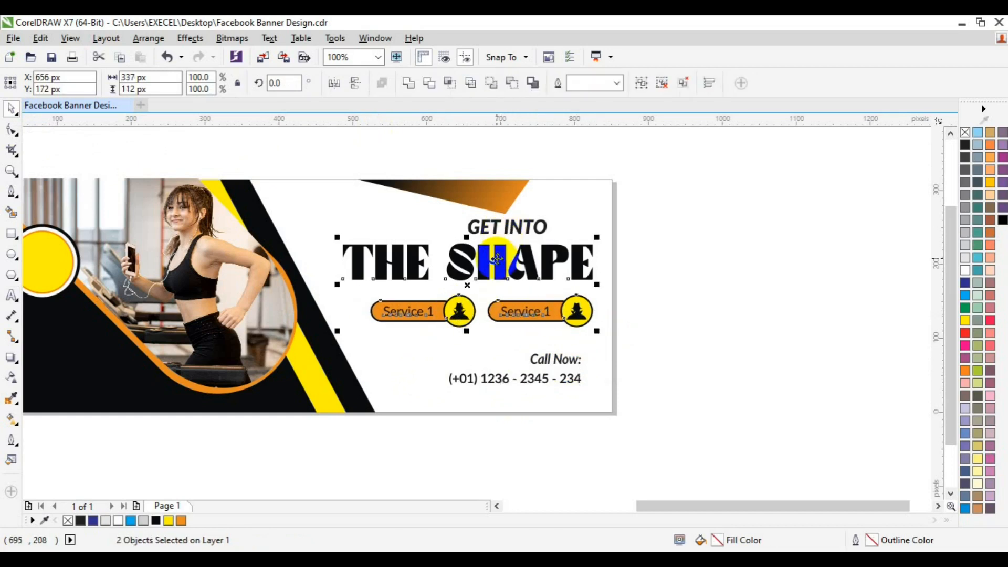
{"action": "left_click", "coordinate": [610, 280]}
Step: Group the "GET INTO THE SHAPE" headline with the badges and right-align the contact lines with that group
{"action": "left_click", "coordinate": [556, 361]}
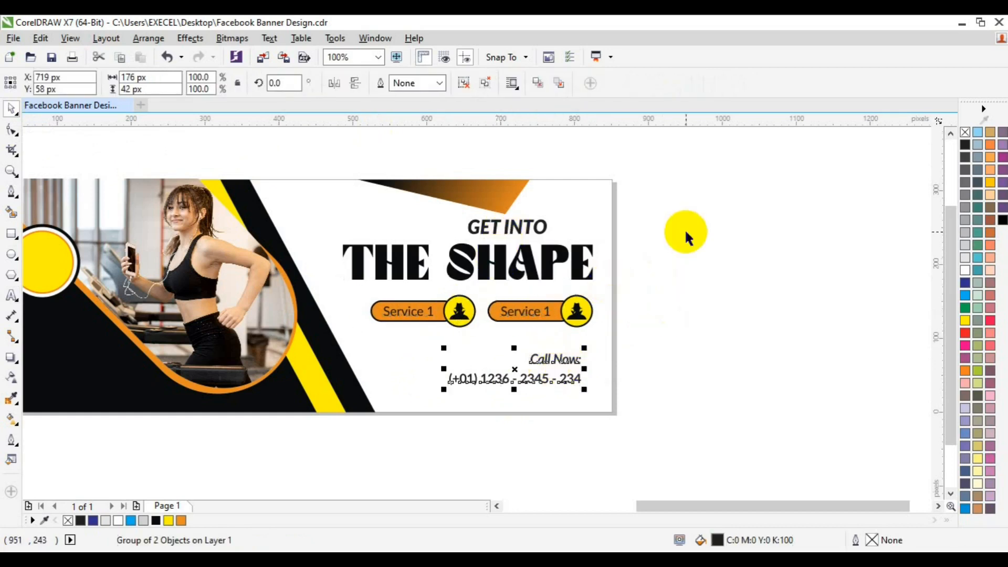
{"action": "left_click_drag", "start_coordinate": [724, 185], "coordinate": [337, 351]}
{"action": "key", "text": "ctrl+g"}
{"action": "left_click", "coordinate": [519, 381]}
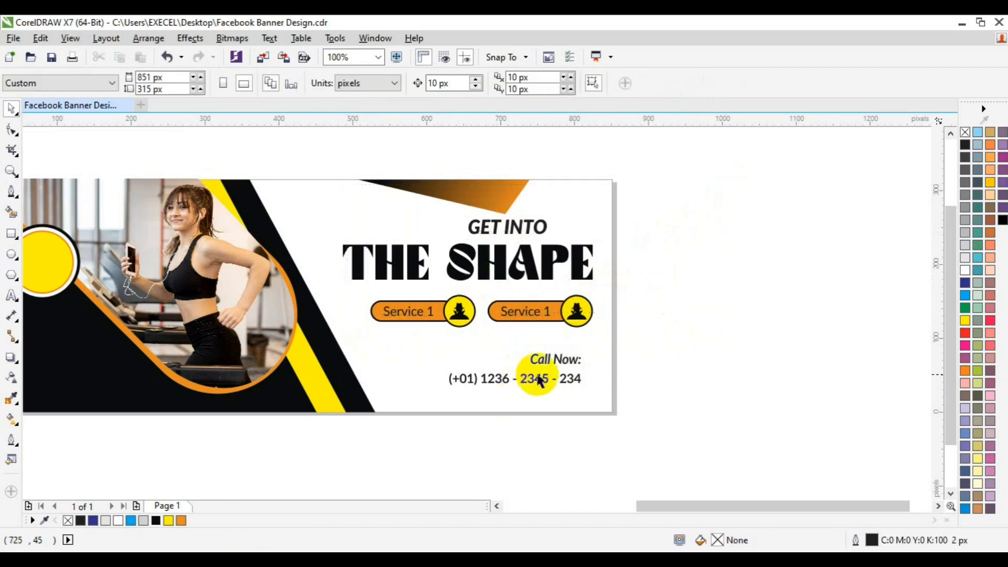
{"action": "left_click", "coordinate": [550, 361]}
{"action": "left_click", "coordinate": [530, 317], "text": "shift"}
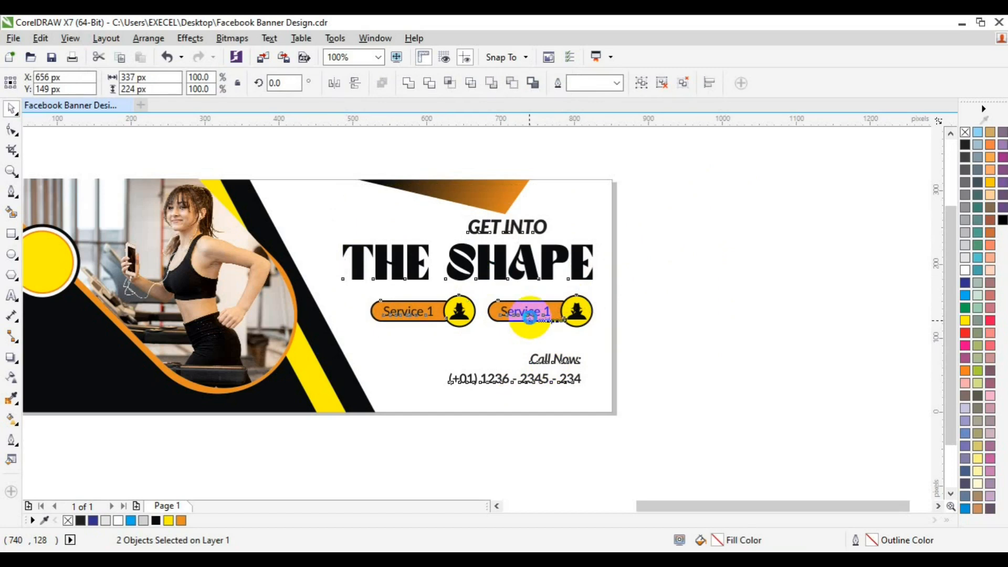
{"action": "key", "text": "r"}
{"action": "left_click", "coordinate": [722, 317]}
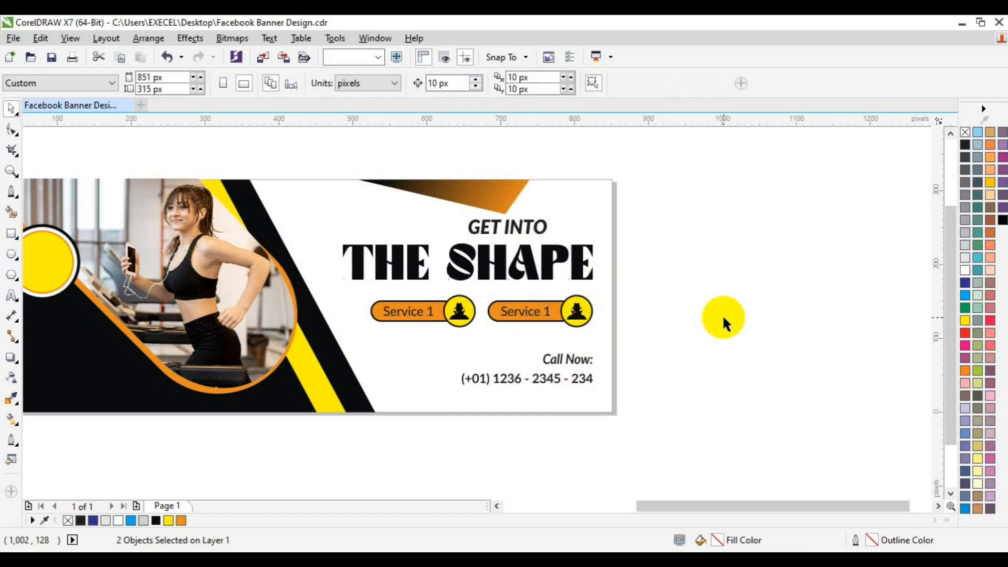
{"action": "left_click", "coordinate": [515, 381]}
{"action": "left_click", "coordinate": [722, 278]}
{"action": "left_click", "coordinate": [533, 378]}
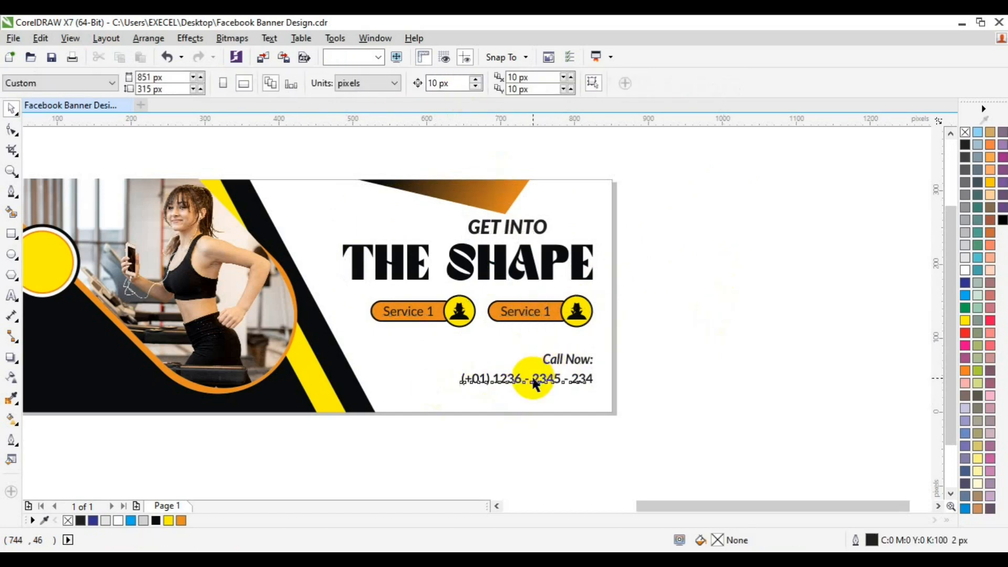
{"action": "left_click_drag", "start_coordinate": [532, 379], "coordinate": [525, 398]}
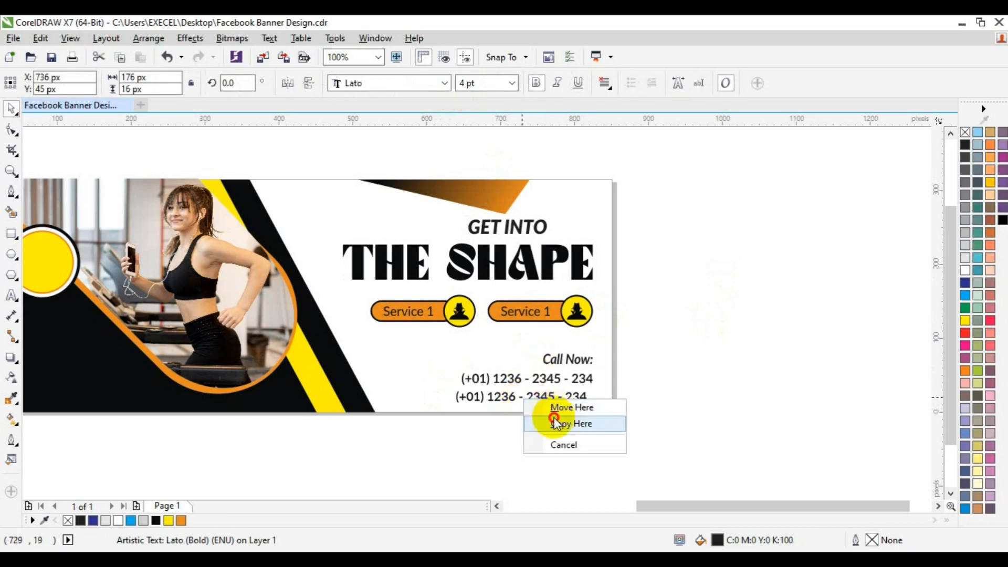
{"action": "left_click", "coordinate": [554, 422]}
{"action": "left_click", "coordinate": [11, 294]}
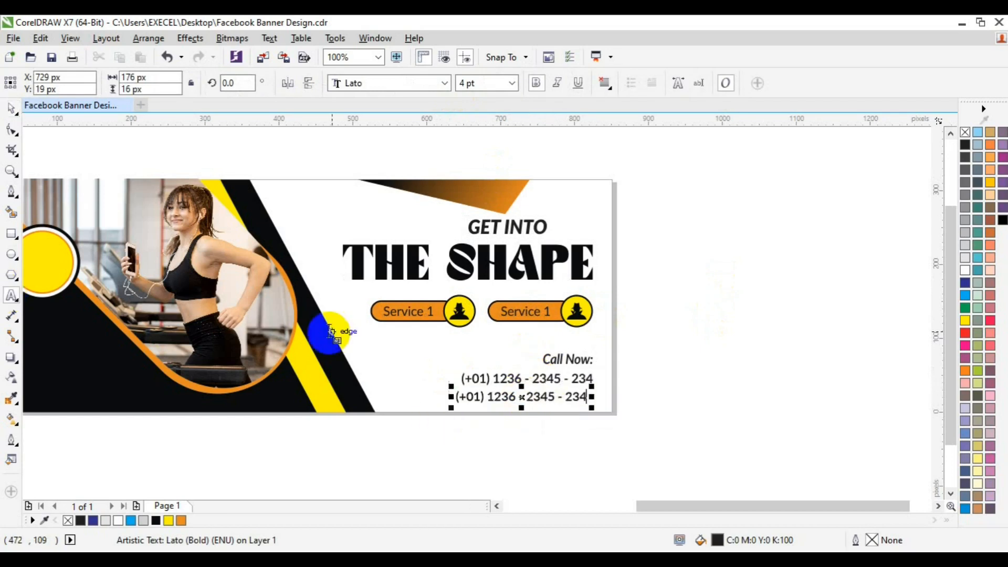
{"action": "type", "text": "Booking: www.wensite."}
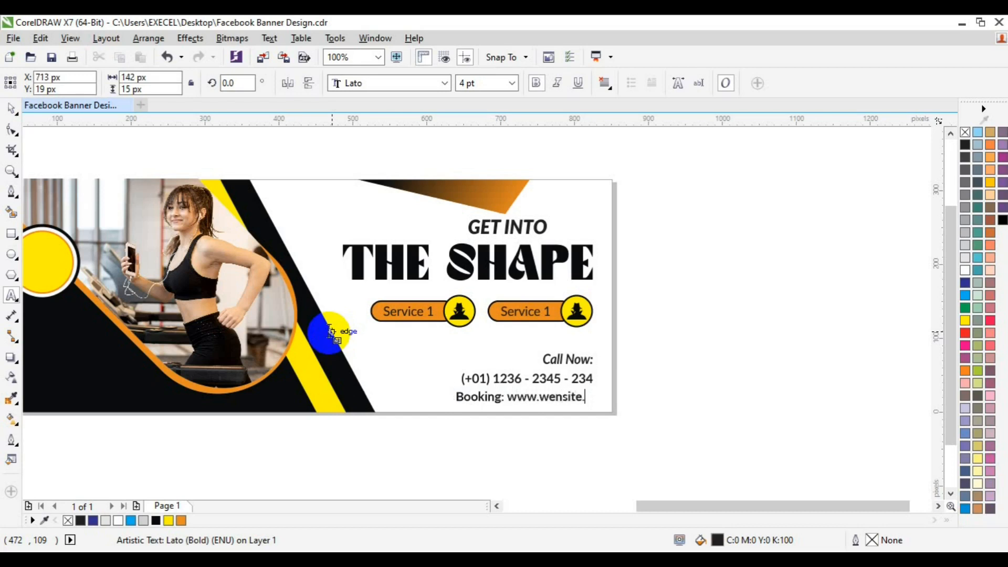
Step: Group "Call Now:" with the phone number and right-align the booking line with that group
{"action": "left_click", "coordinate": [12, 109]}
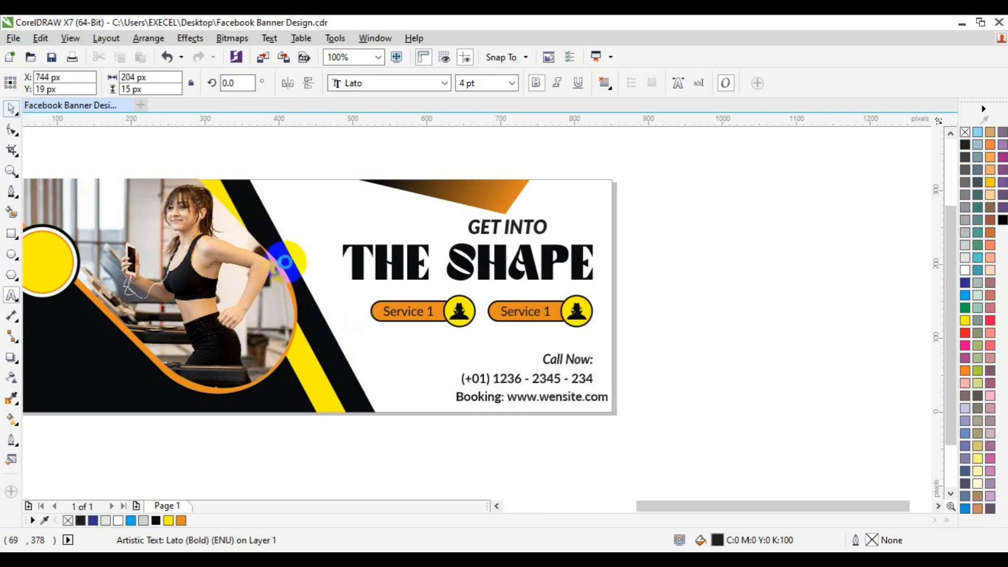
{"action": "left_click", "coordinate": [580, 374]}
{"action": "left_click", "coordinate": [580, 373]}
{"action": "left_click_drag", "start_coordinate": [648, 329], "coordinate": [441, 399]}
{"action": "key", "text": "ctrl+g"}
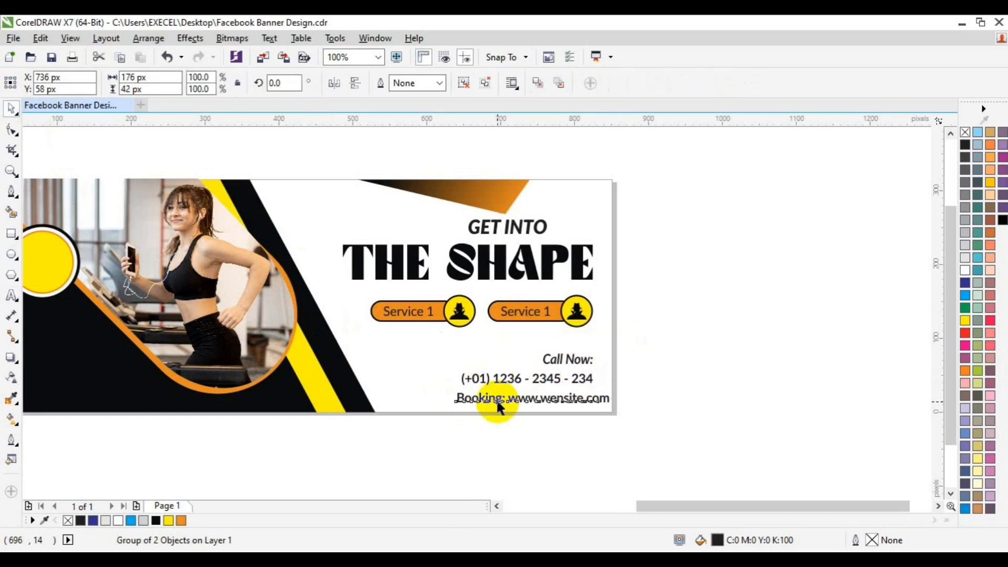
{"action": "left_click", "coordinate": [551, 376], "text": "shift"}
{"action": "key", "text": "r"}
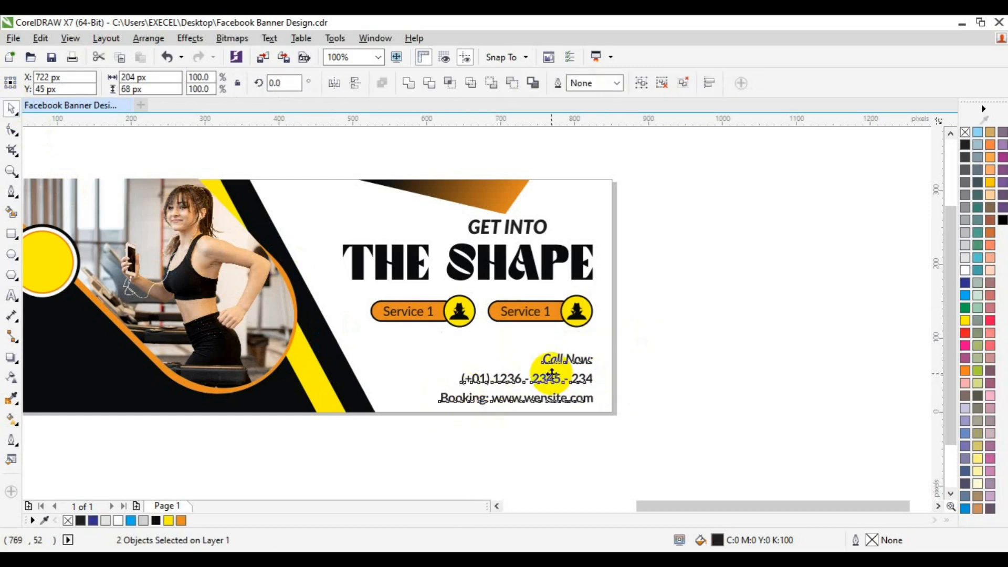
Step: Move the "Call Now:" and phone number group up about 10 px and group it with the booking line
{"action": "left_click", "coordinate": [750, 339]}
{"action": "left_click", "coordinate": [559, 379]}
{"action": "left_click_drag", "start_coordinate": [559, 379], "coordinate": [557, 376]}
{"action": "left_click", "coordinate": [648, 380]}
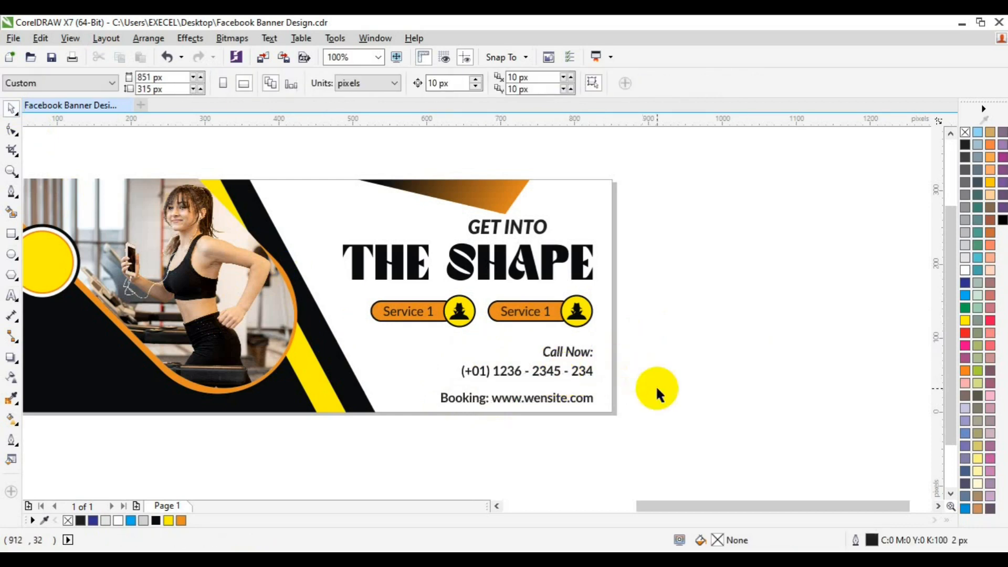
{"action": "left_click_drag", "start_coordinate": [696, 219], "coordinate": [305, 414]}
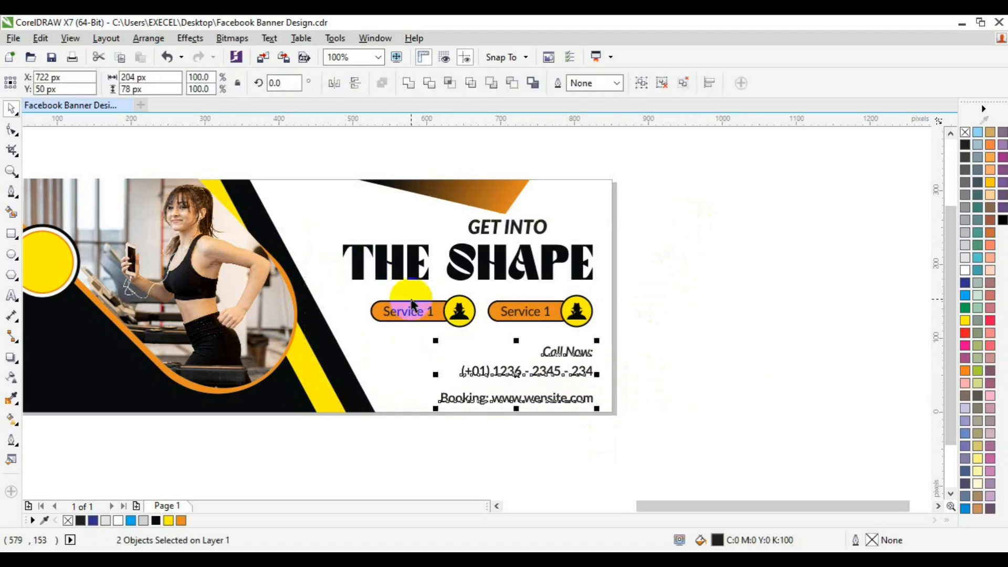
{"action": "key", "text": "ctrl+g"}
{"action": "left_click", "coordinate": [402, 274], "text": "shift"}
{"action": "key", "text": "Right"}
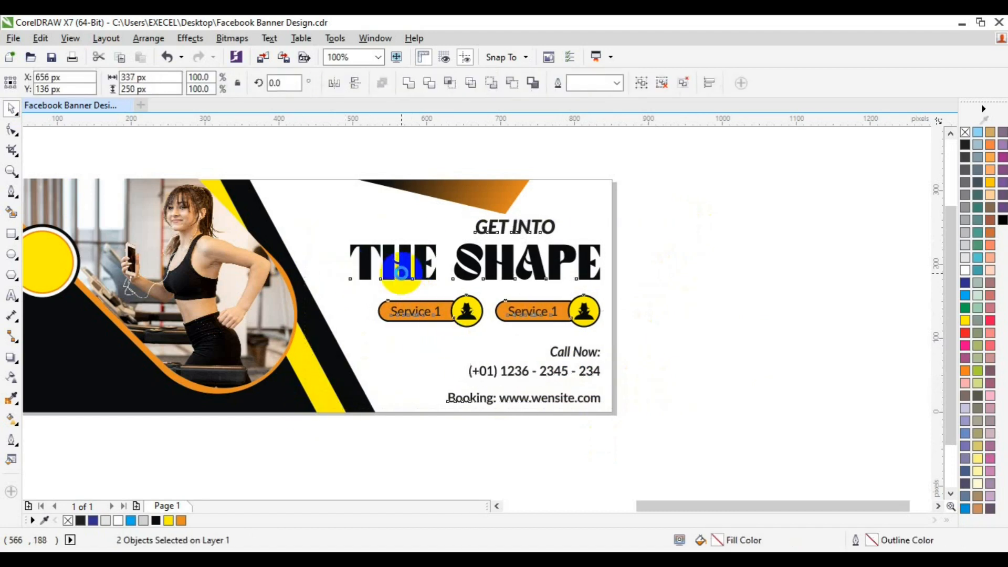
{"action": "key", "text": "ctrl+z"}
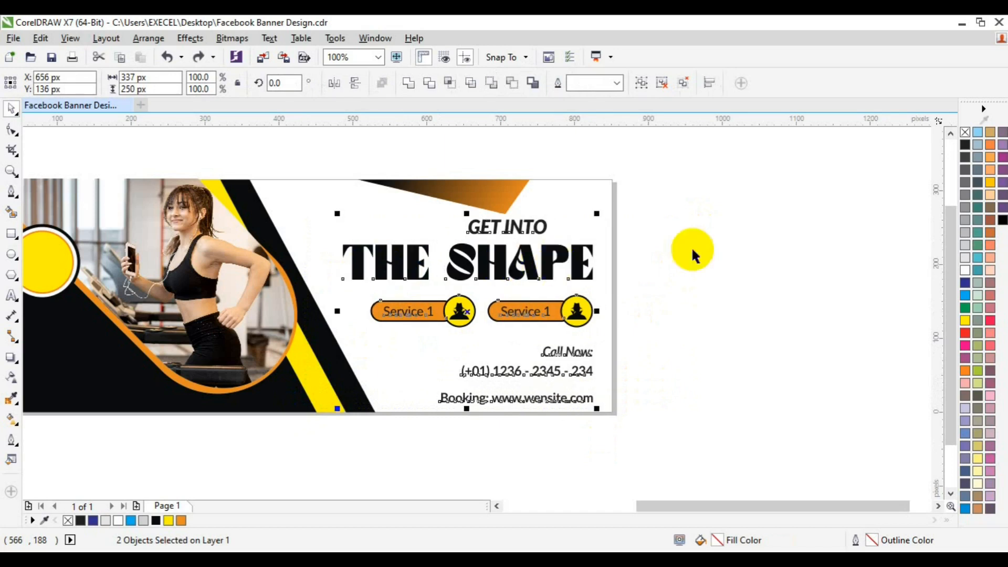
Step: Ungroup the headline block, move "THE SHAPE" and the service badges 10 px right, and group those together
{"action": "left_click", "coordinate": [691, 252]}
{"action": "left_click", "coordinate": [479, 226]}
{"action": "key", "text": "ctrl+u"}
{"action": "left_click", "coordinate": [519, 266]}
{"action": "left_click_drag", "start_coordinate": [704, 251], "coordinate": [317, 340]}
{"action": "key", "text": "Right"}
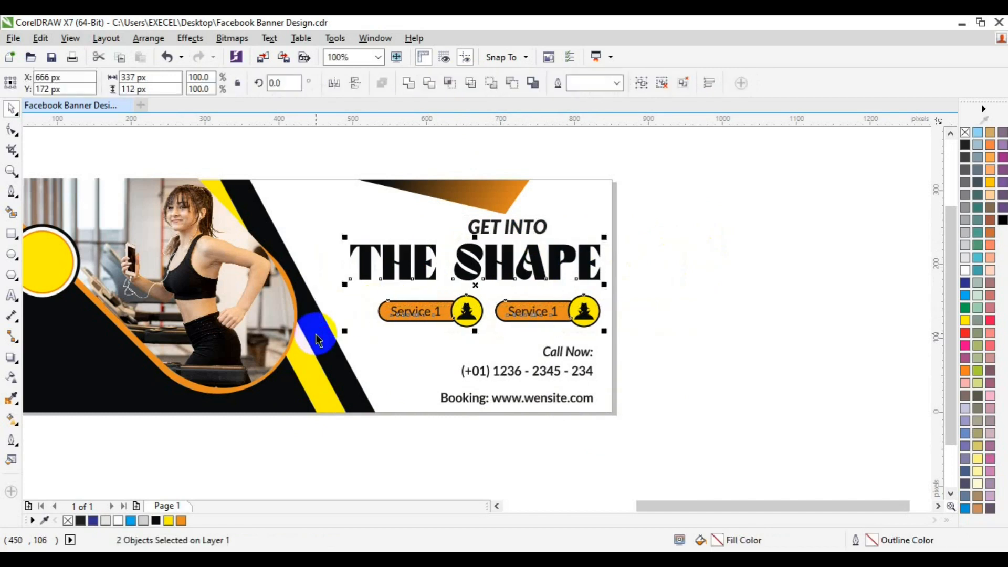
{"action": "key", "text": "ctrl+g"}
Step: Right-align the contact text group with the group holding "THE SHAPE" and the service badges
{"action": "left_click", "coordinate": [534, 362]}
{"action": "left_click", "coordinate": [540, 371]}
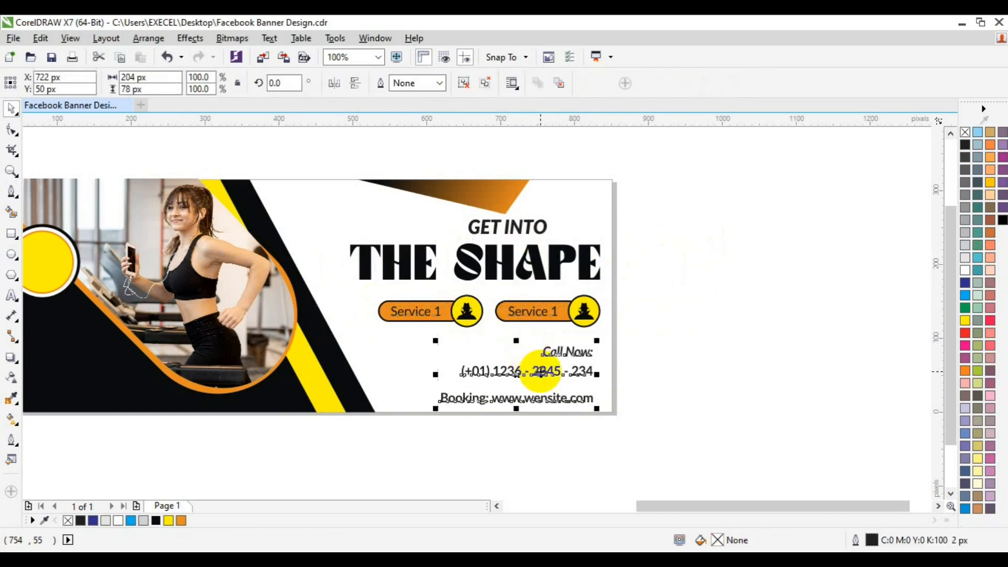
{"action": "left_click", "coordinate": [525, 315], "text": "shift"}
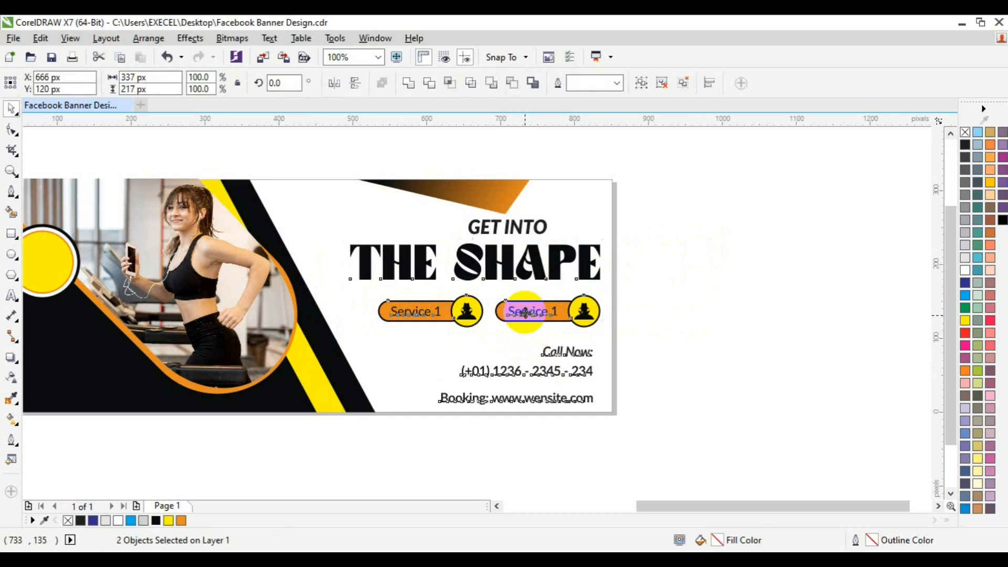
{"action": "left_click", "coordinate": [675, 334]}
Step: Draw a horizontal line about 64 px long between the phone number and the booking line
{"action": "left_click", "coordinate": [12, 192]}
{"action": "left_click", "coordinate": [551, 384]}
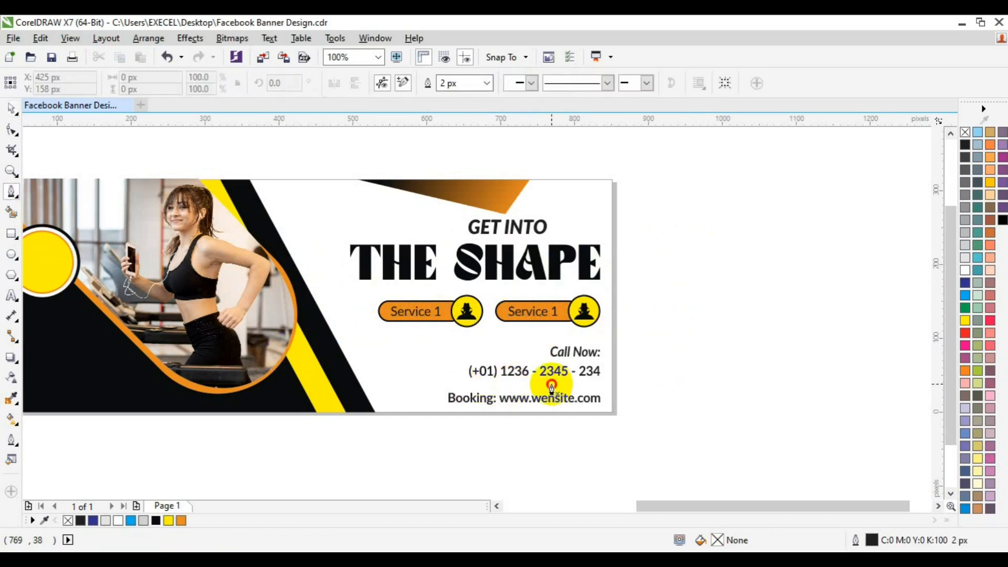
{"action": "left_click", "coordinate": [598, 385]}
{"action": "key", "text": "space"}
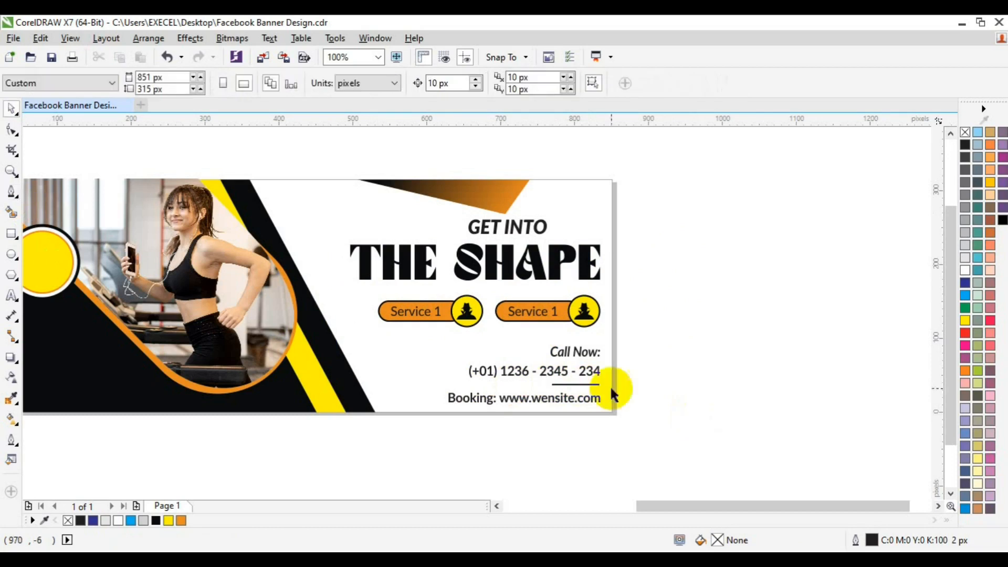
{"action": "left_click", "coordinate": [575, 386]}
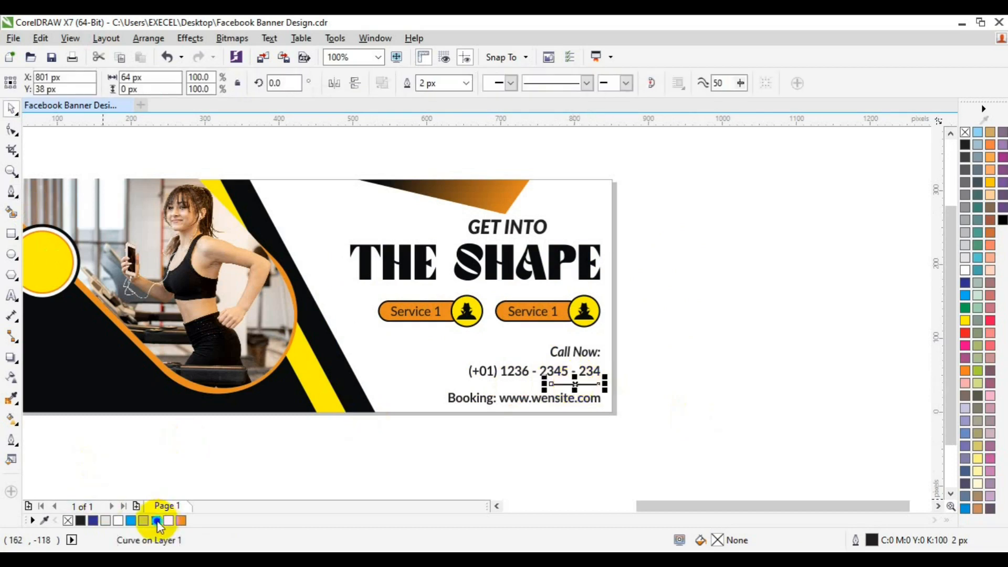
{"action": "left_click", "coordinate": [624, 83]}
{"action": "left_click", "coordinate": [602, 145]}
{"action": "key", "text": "ctrl+z"}
{"action": "left_click", "coordinate": [710, 318]}
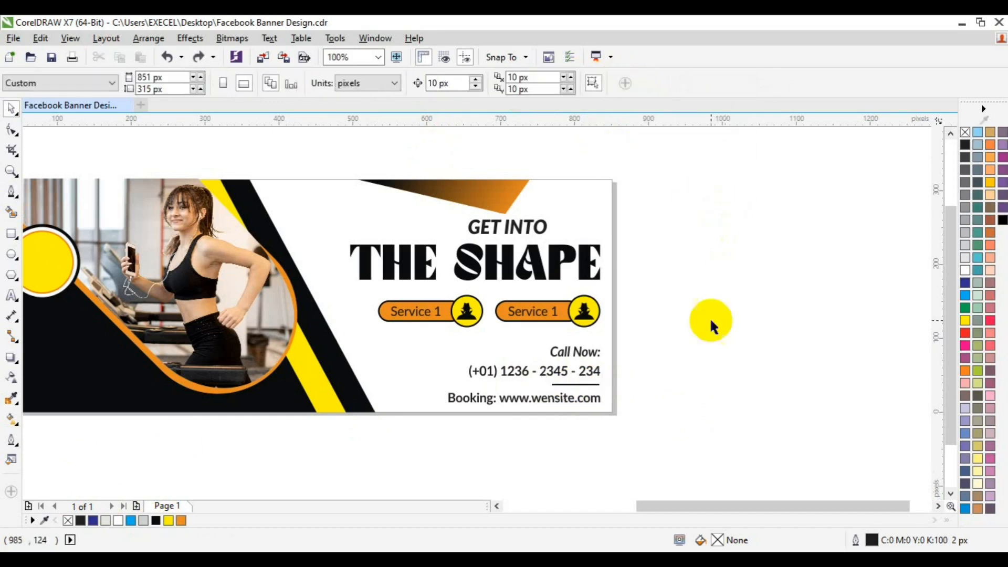
Step: Right-align the short divider line with the contact text group
{"action": "left_click", "coordinate": [588, 384]}
{"action": "left_click", "coordinate": [585, 369], "text": "shift"}
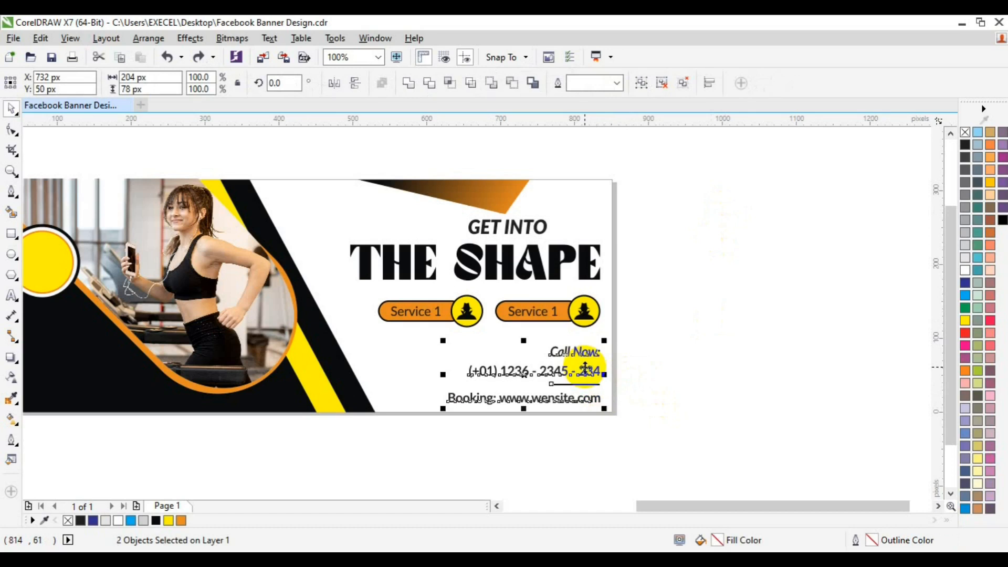
{"action": "left_click", "coordinate": [709, 399]}
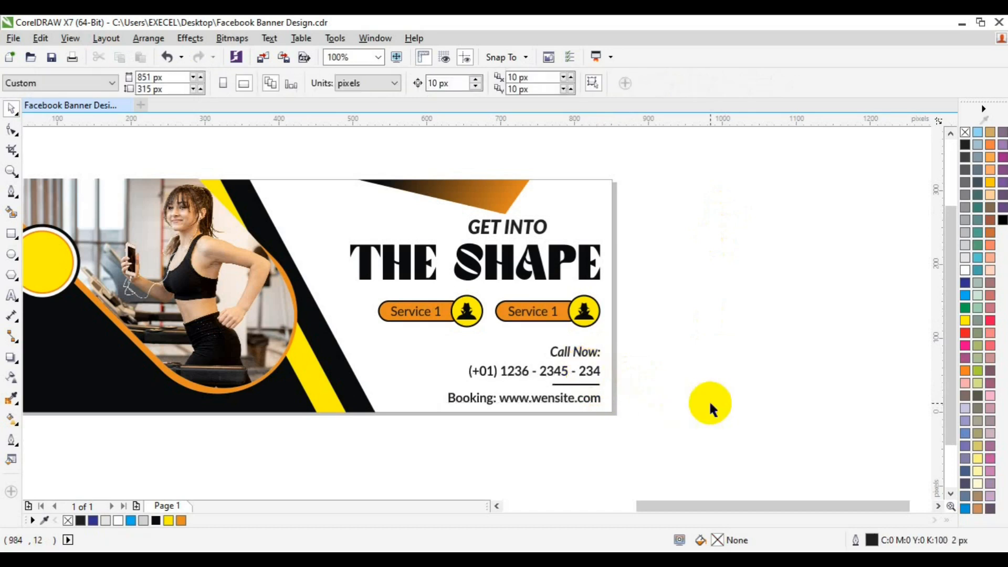
Step: Add the text "FREE" on the blank area beside the banner, near the yellow circle
{"action": "left_click", "coordinate": [501, 507]}
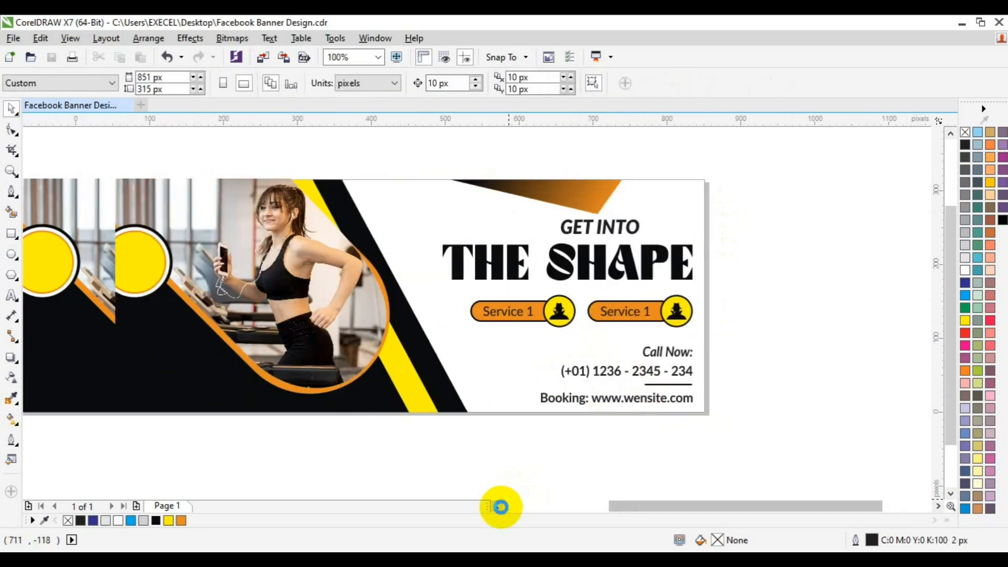
{"action": "left_click", "coordinate": [221, 274]}
{"action": "left_click", "coordinate": [113, 293]}
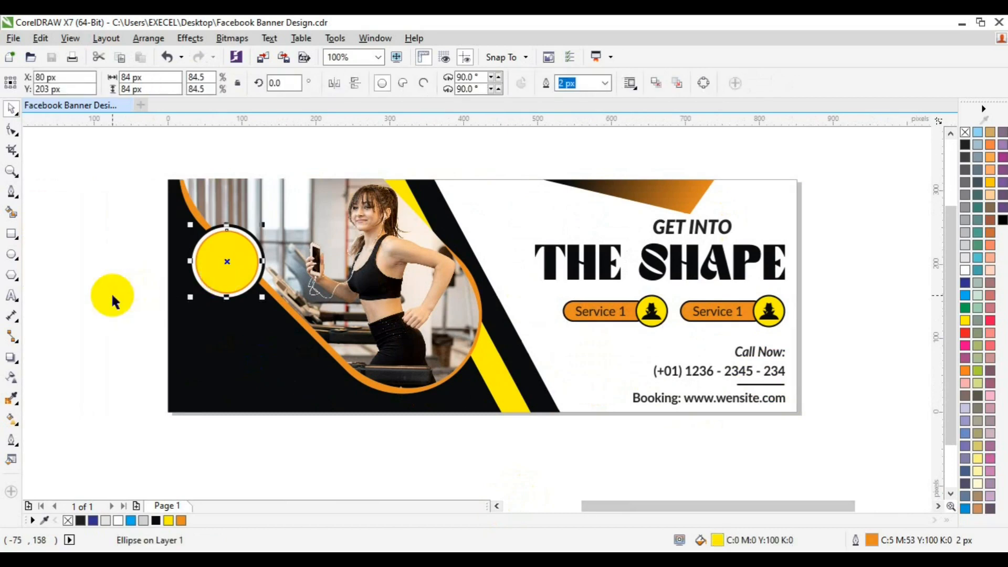
{"action": "left_click", "coordinate": [16, 297]}
{"action": "left_click", "coordinate": [86, 328]}
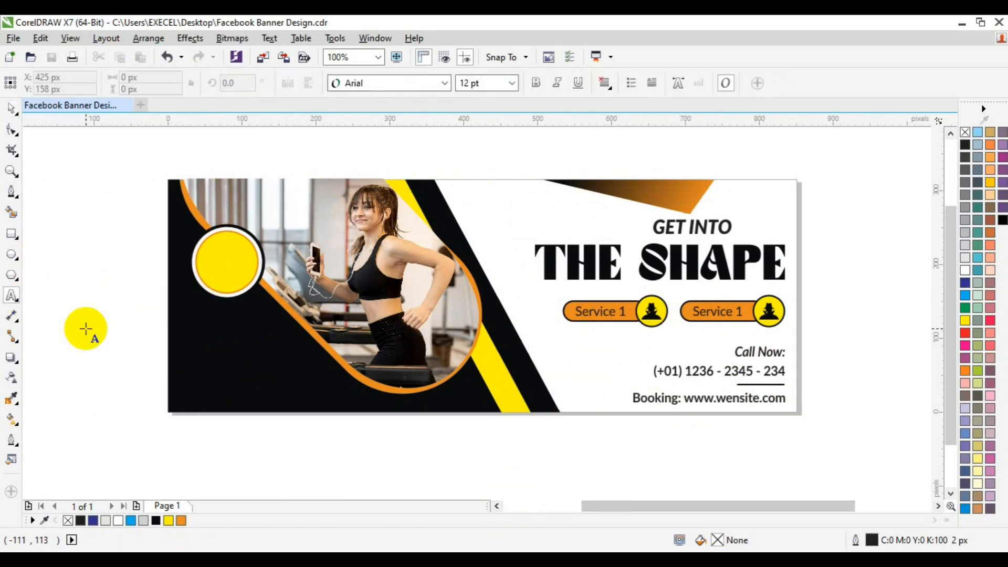
{"action": "type", "text": "F"}
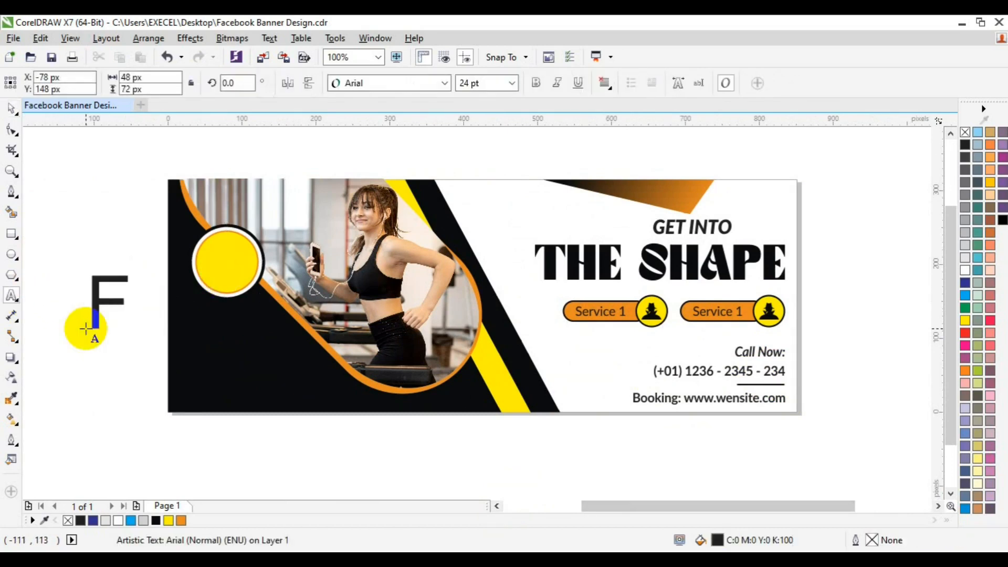
{"action": "type", "text": "REE"}
{"action": "key", "text": "ctrl+a"}
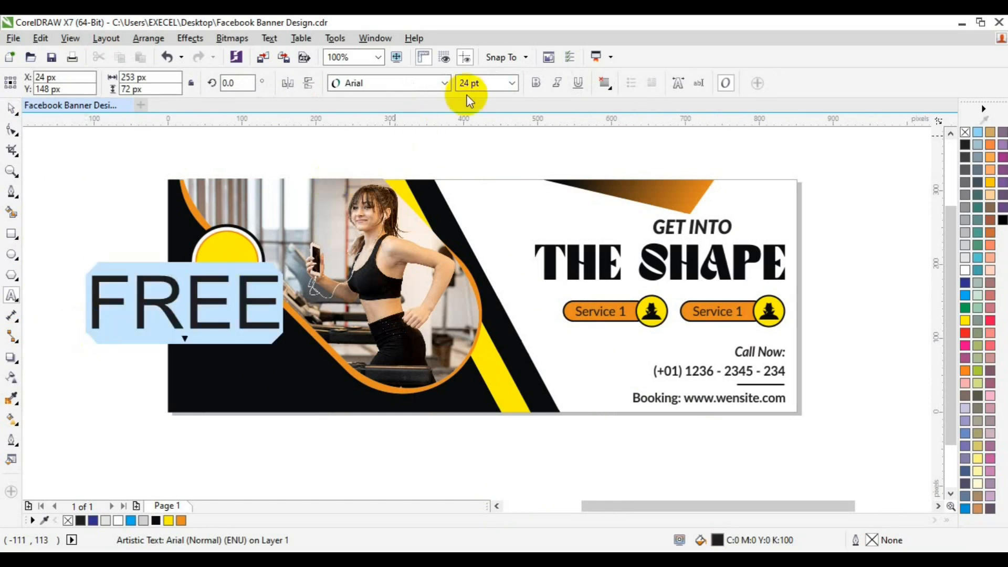
Step: Set the font of the "FREE" text to AvantGarde Md BT (Normal)
{"action": "left_click", "coordinate": [445, 83]}
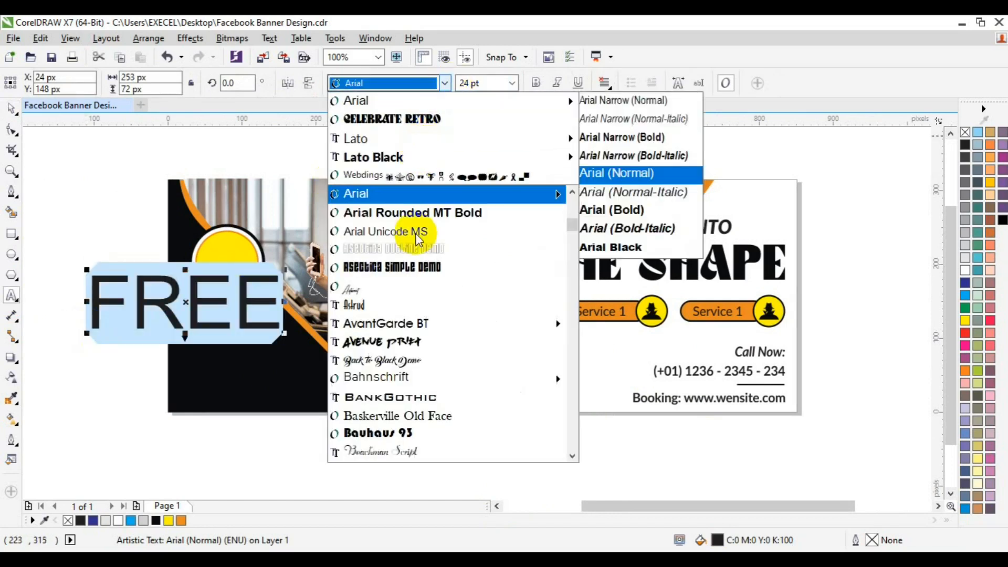
{"action": "mouse_move", "coordinate": [418, 325]}
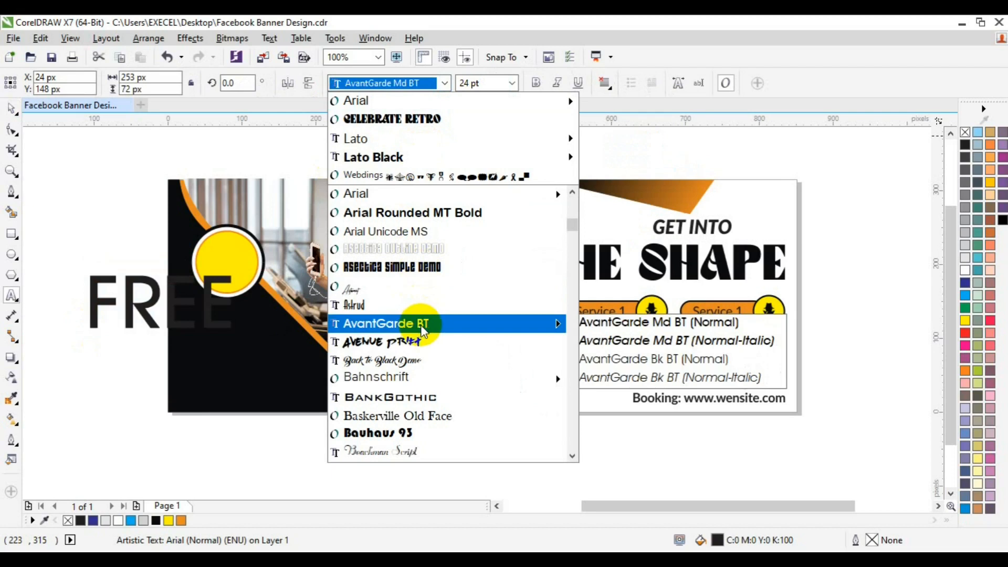
{"action": "mouse_move", "coordinate": [525, 323]}
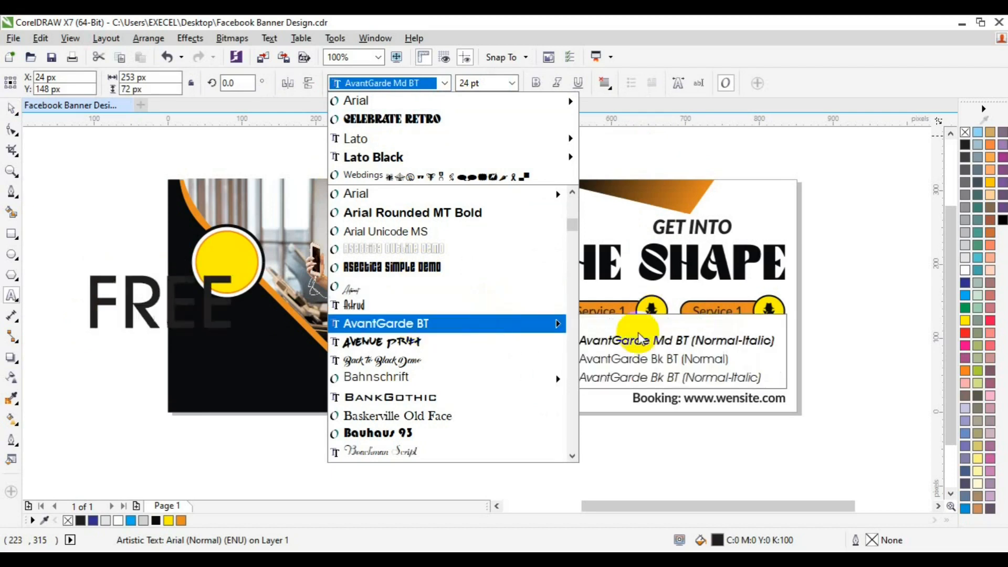
{"action": "left_click", "coordinate": [653, 326]}
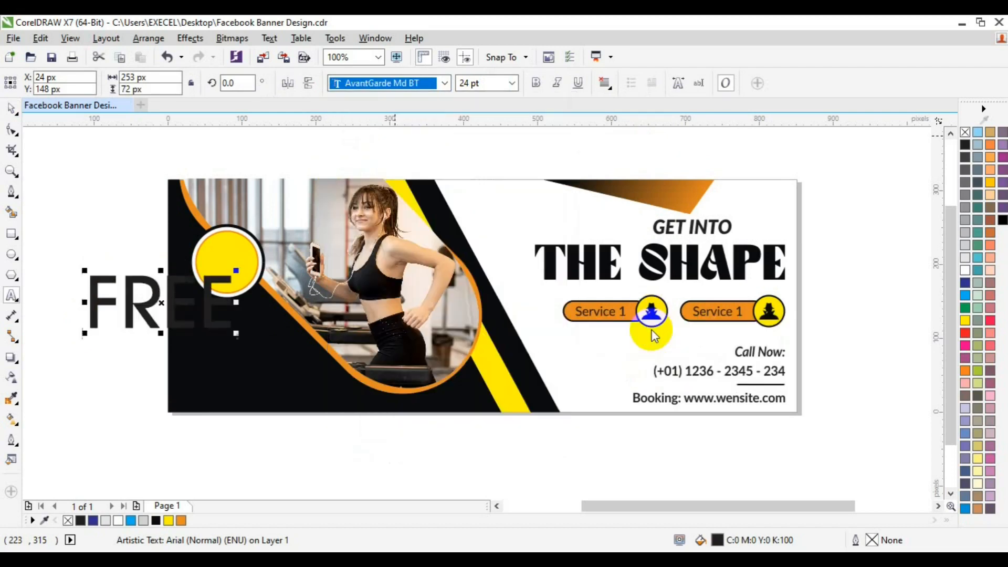
Step: Reduce the "FREE" text to 7 pt and place it in the upper half of the yellow circle
{"action": "left_click", "coordinate": [10, 108]}
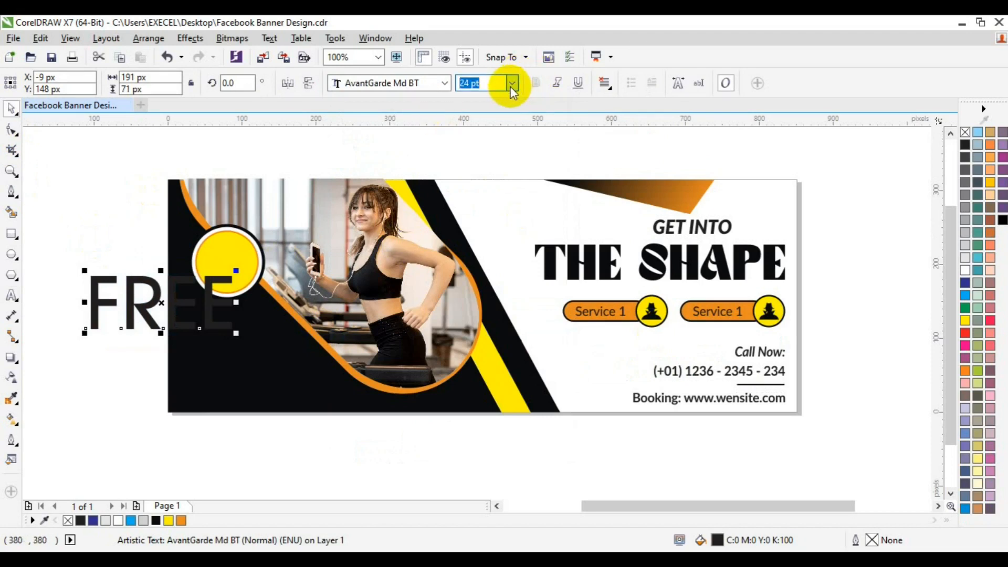
{"action": "left_click", "coordinate": [512, 84]}
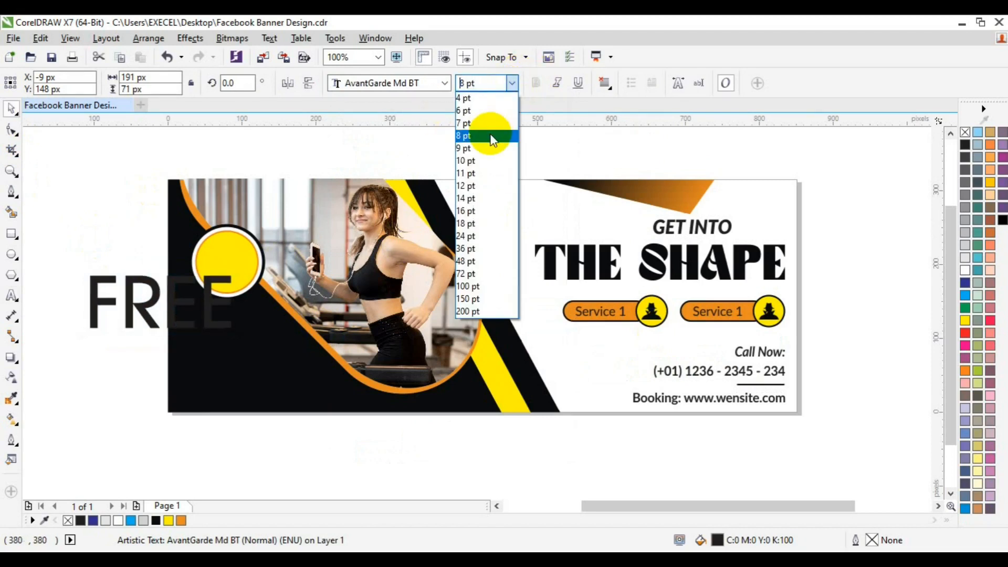
{"action": "left_click", "coordinate": [487, 184]}
{"action": "left_click_drag", "start_coordinate": [118, 318], "coordinate": [228, 260]}
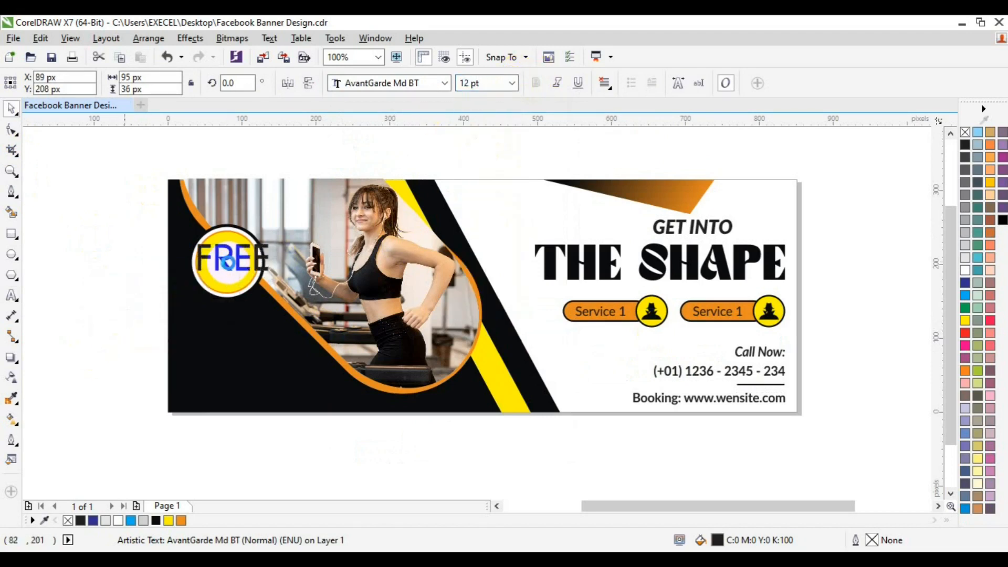
{"action": "left_click", "coordinate": [512, 84]}
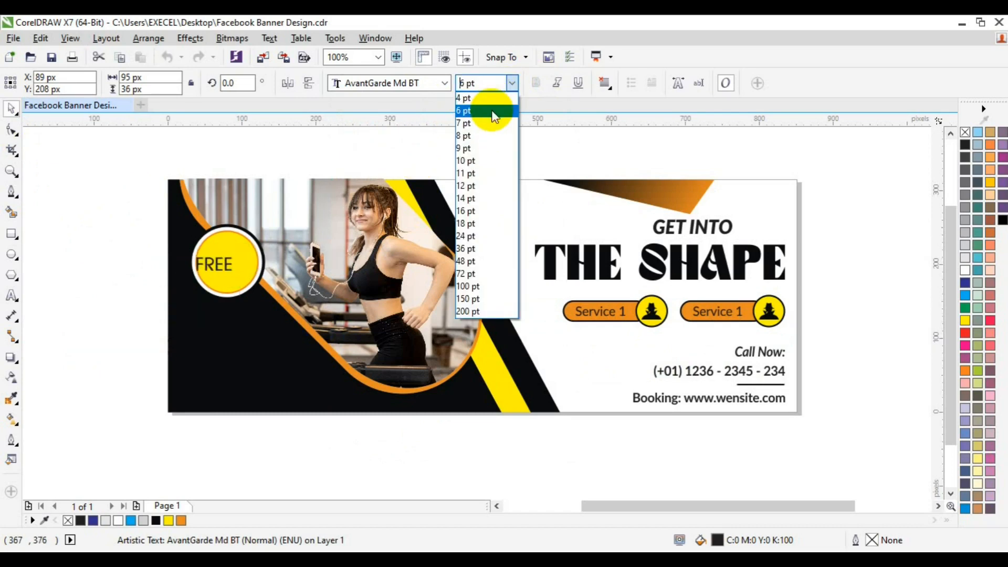
{"action": "left_click", "coordinate": [494, 125]}
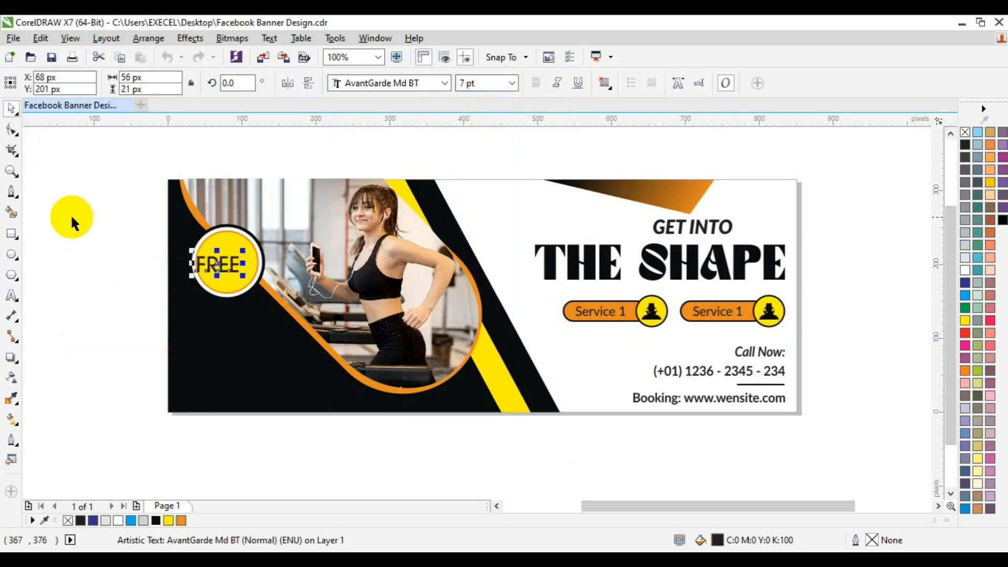
{"action": "left_click", "coordinate": [11, 171]}
{"action": "left_click", "coordinate": [229, 272]}
{"action": "key", "text": "space"}
{"action": "left_click_drag", "start_coordinate": [209, 265], "coordinate": [227, 240]}
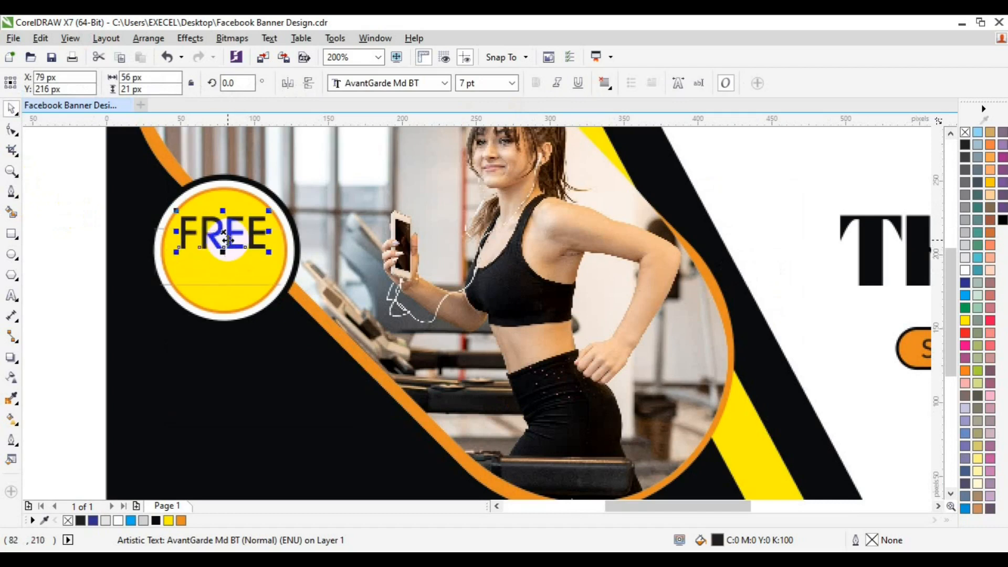
Step: Duplicate the "FREE" text and change the copy to "CONSULTATION"
{"action": "key", "text": "ctrl+d"}
{"action": "left_click", "coordinate": [11, 296]}
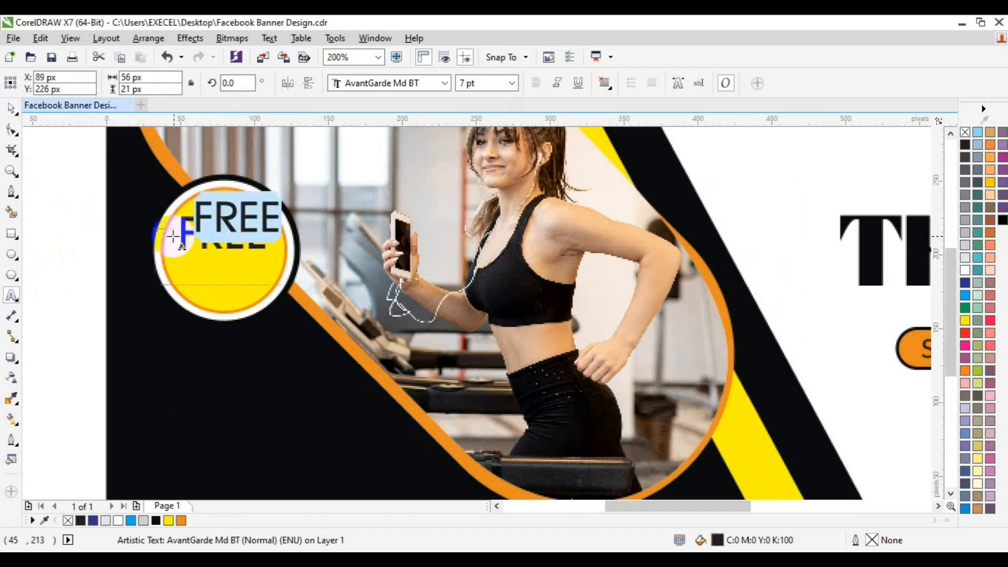
{"action": "type", "text": "GO"}
{"action": "type", "text": "NSULTATI"}
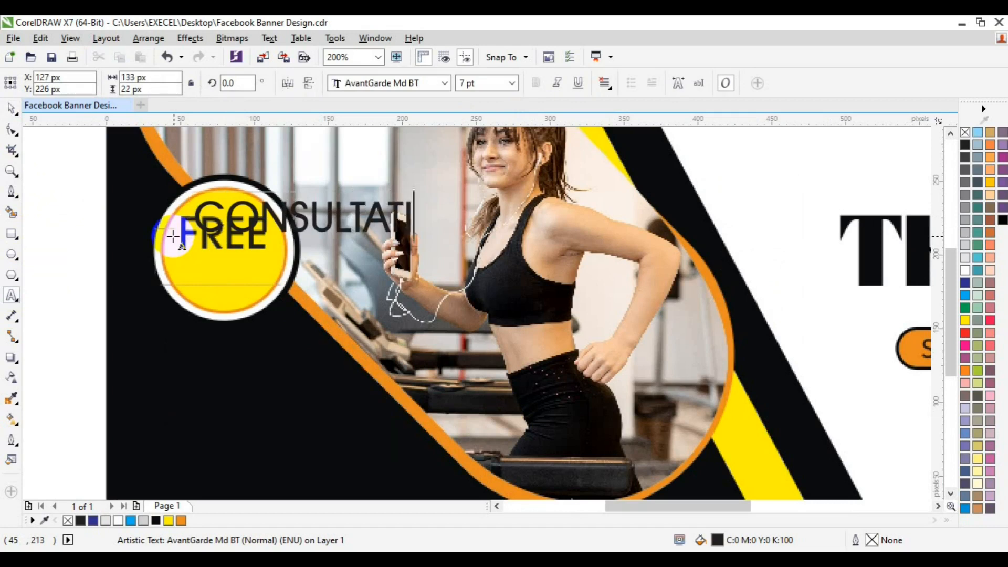
{"action": "type", "text": "ON"}
Step: Reduce the "CONSULTATION" text to 3 pt
{"action": "key", "text": "ctrl+a"}
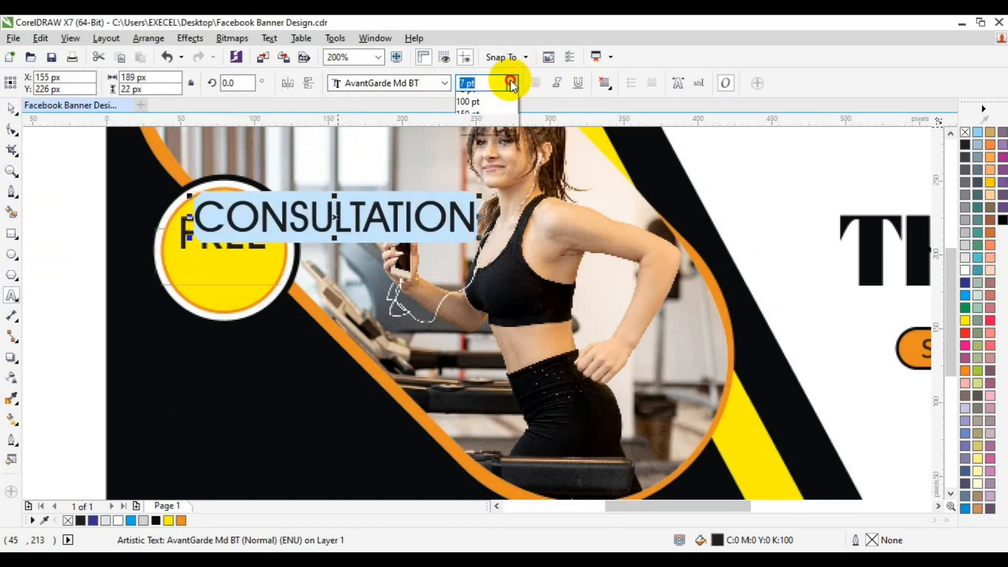
{"action": "left_click", "coordinate": [494, 105]}
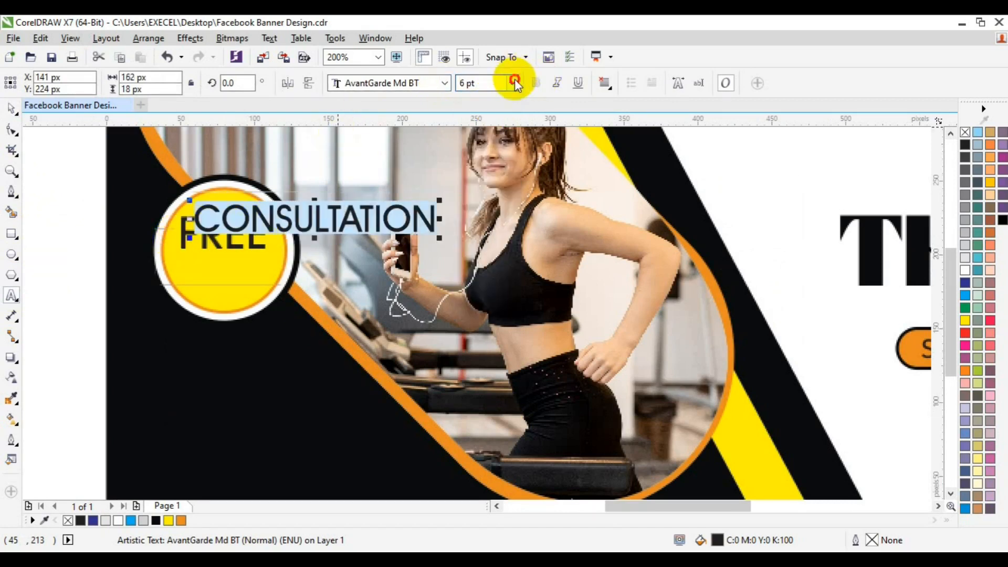
{"action": "left_click", "coordinate": [513, 82]}
{"action": "left_click", "coordinate": [468, 83]}
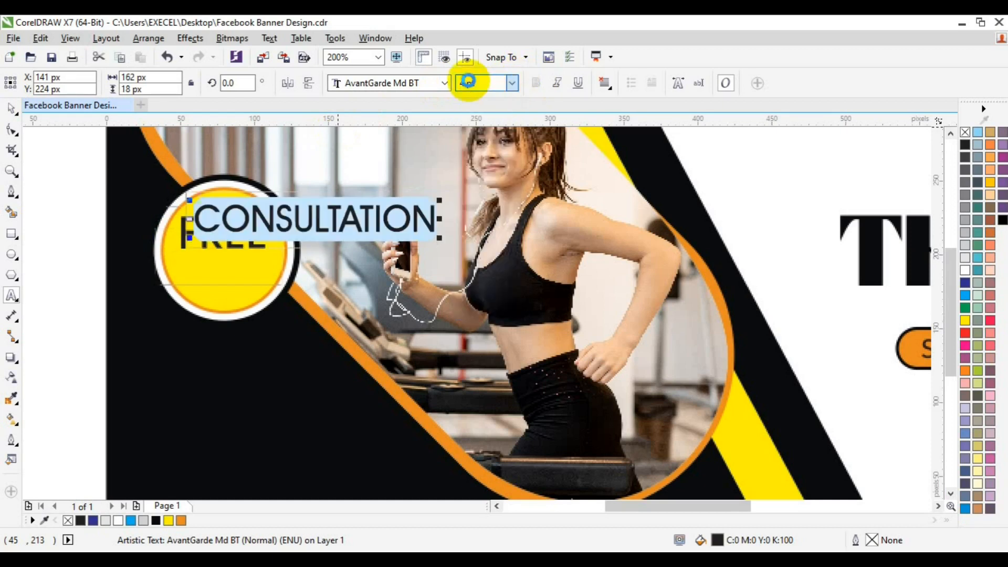
{"action": "left_click", "coordinate": [467, 83]}
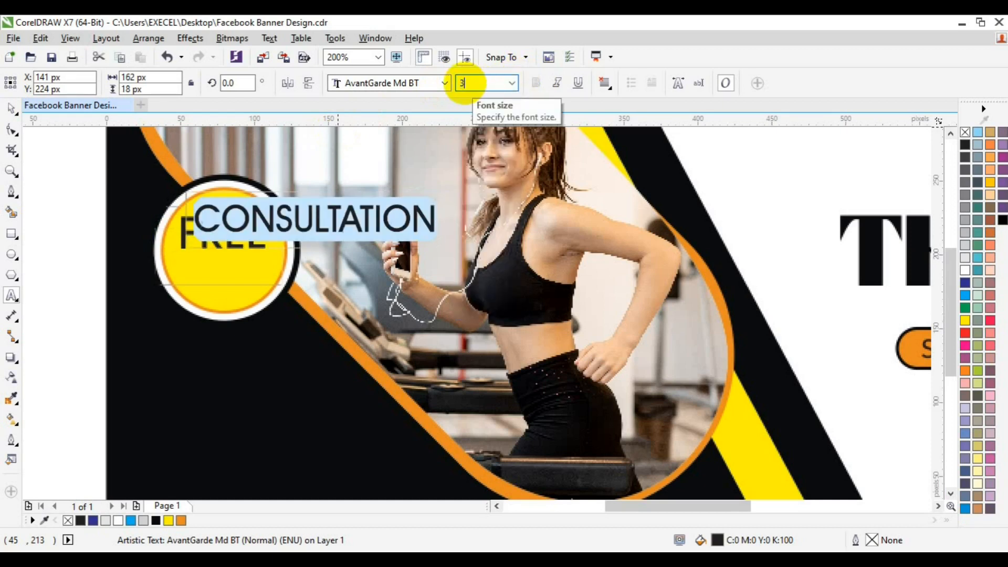
{"action": "key", "text": "Return"}
Step: Move "CONSULTATION" just below "FREE" in the yellow circle and set its size to 2 pt
{"action": "left_click", "coordinate": [218, 223]}
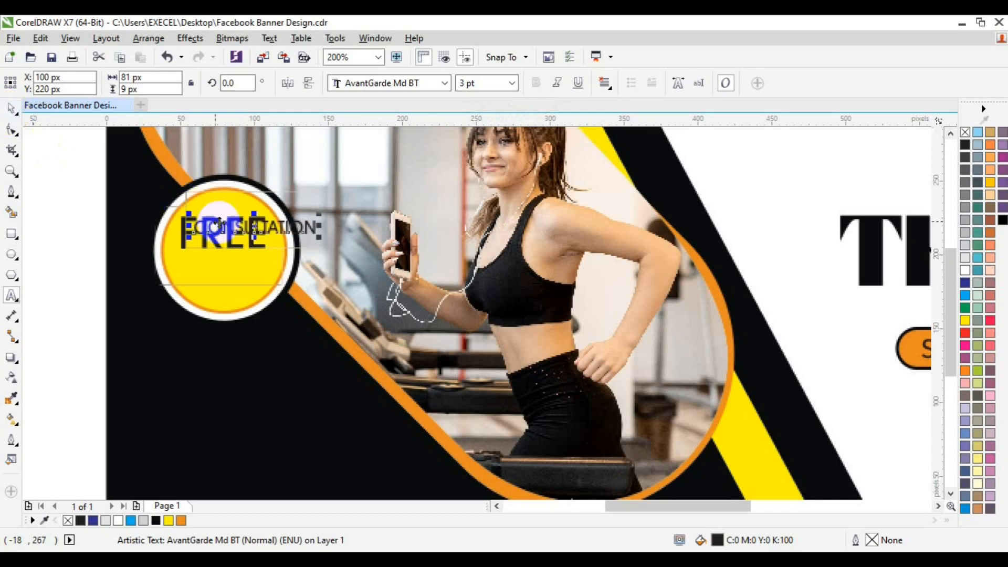
{"action": "left_click_drag", "start_coordinate": [218, 223], "coordinate": [217, 259]}
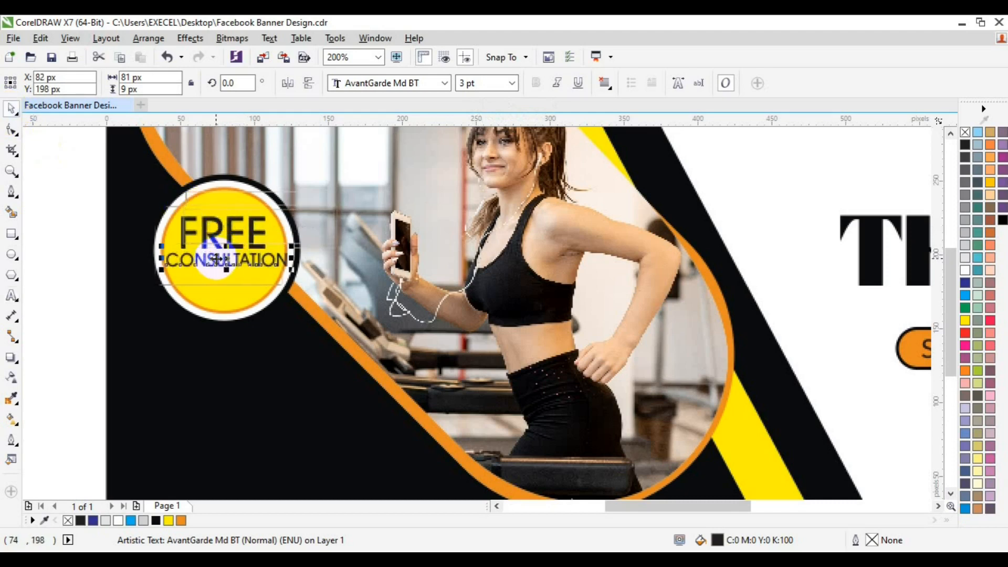
{"action": "left_click", "coordinate": [465, 83]}
{"action": "type", "text": "2"}
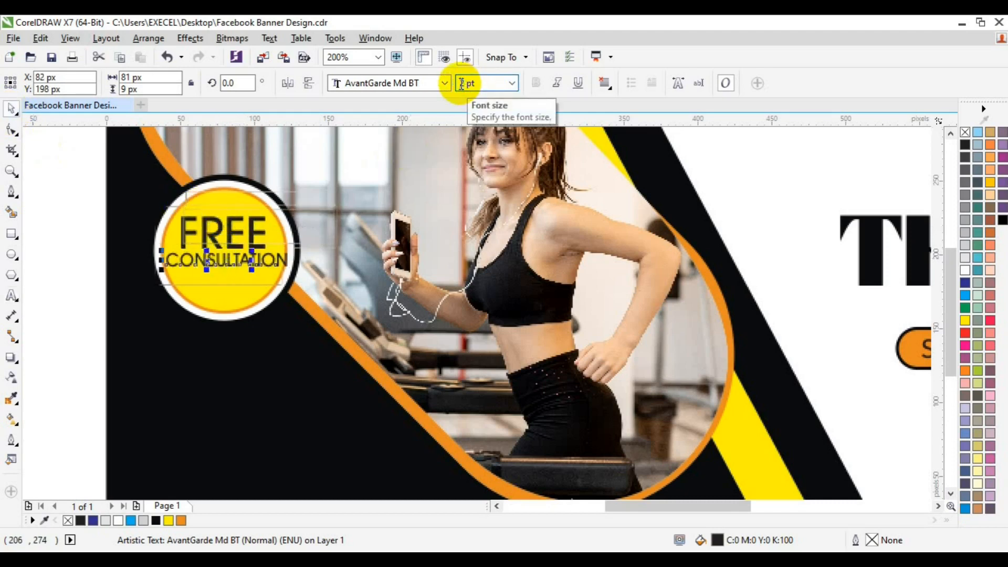
{"action": "key", "text": "Return"}
Step: Centre "FREE" horizontally over "CONSULTATION" and group the two texts
{"action": "left_click", "coordinate": [209, 242], "text": "shift"}
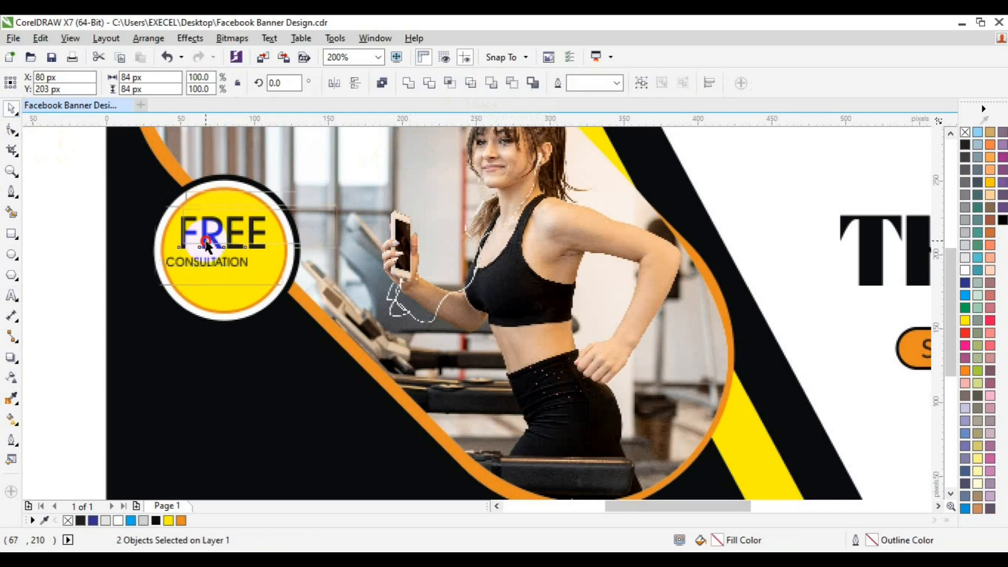
{"action": "left_click", "coordinate": [206, 244]}
{"action": "left_click", "coordinate": [201, 264], "text": "shift"}
{"action": "key", "text": "l"}
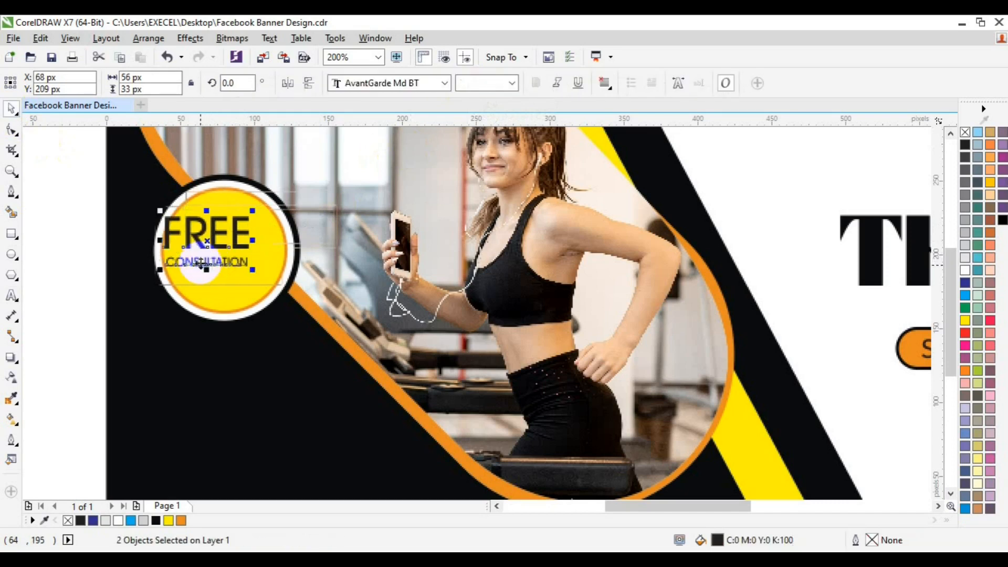
{"action": "key", "text": "ctrl+g"}
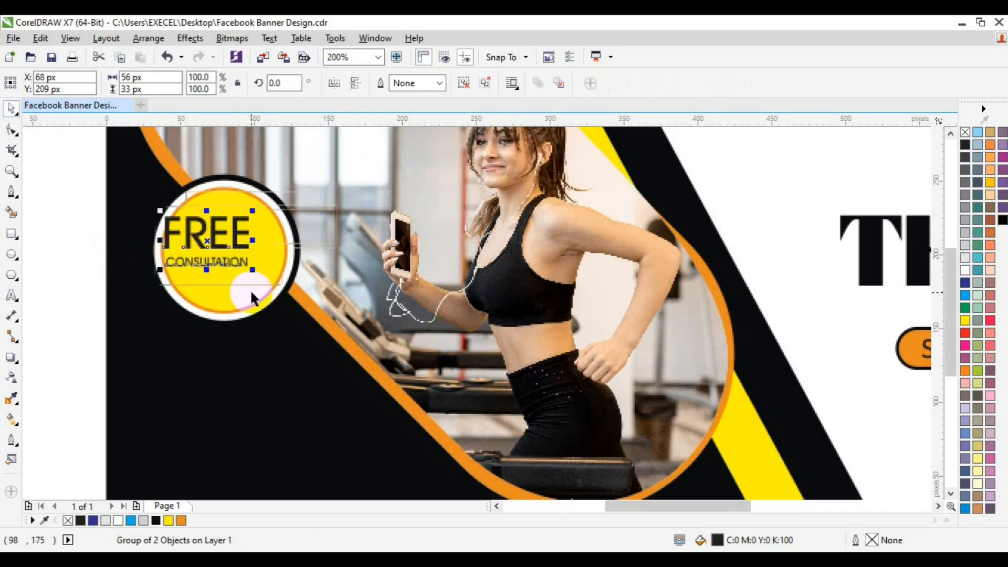
Step: Centre the grouped "FREE CONSULTATION" text horizontally and vertically in the circle badge
{"action": "left_click", "coordinate": [251, 293], "text": "shift"}
{"action": "key", "text": "c"}
{"action": "key", "text": "e"}
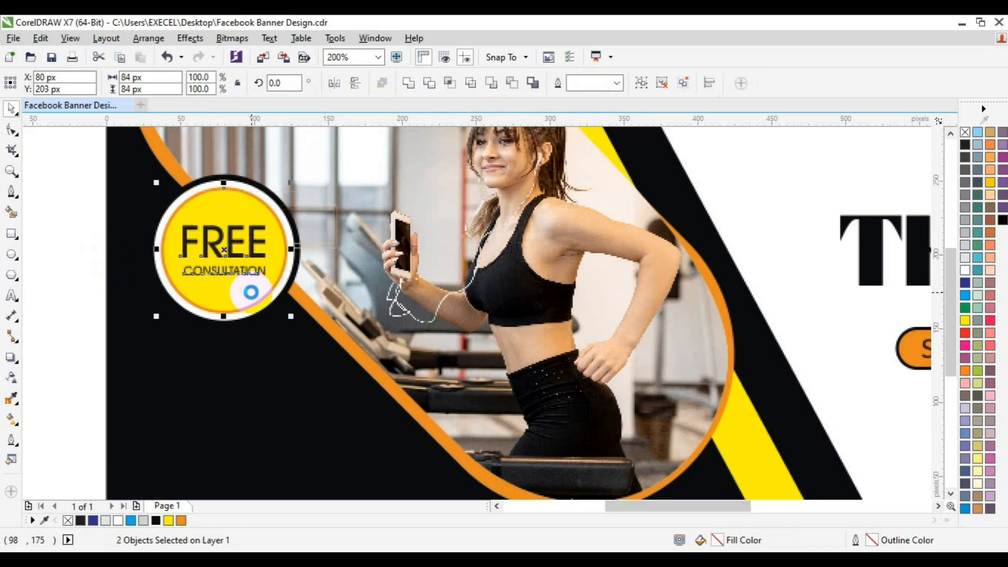
{"action": "left_click", "coordinate": [70, 240]}
Step: Ungroup the badge text and move "CONSULTATION" slightly up, closer beneath "FREE"
{"action": "left_click", "coordinate": [191, 270]}
{"action": "left_click", "coordinate": [462, 82]}
{"action": "left_click", "coordinate": [113, 308]}
{"action": "left_click", "coordinate": [205, 273]}
{"action": "key", "text": "Up"}
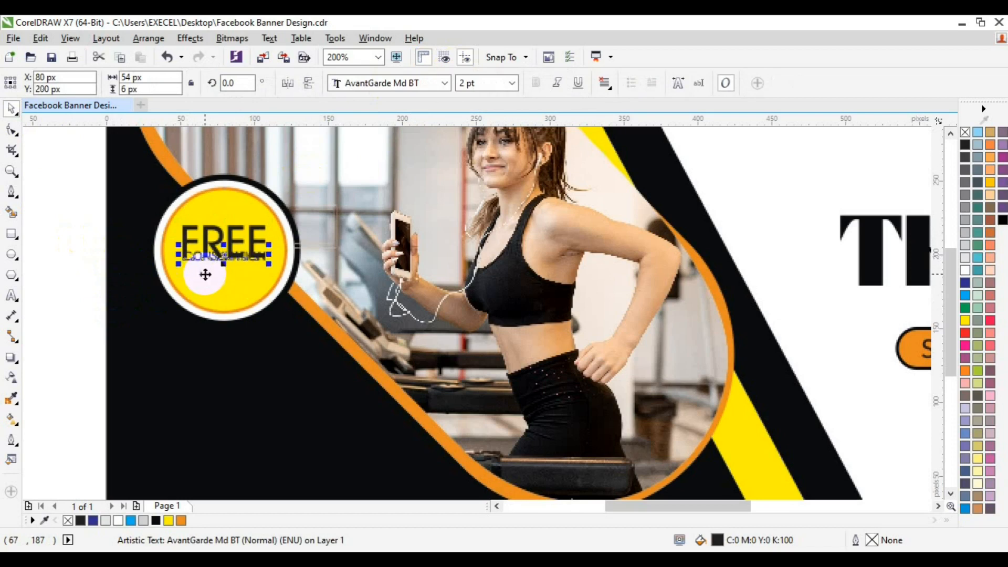
{"action": "key", "text": "ctrl+z"}
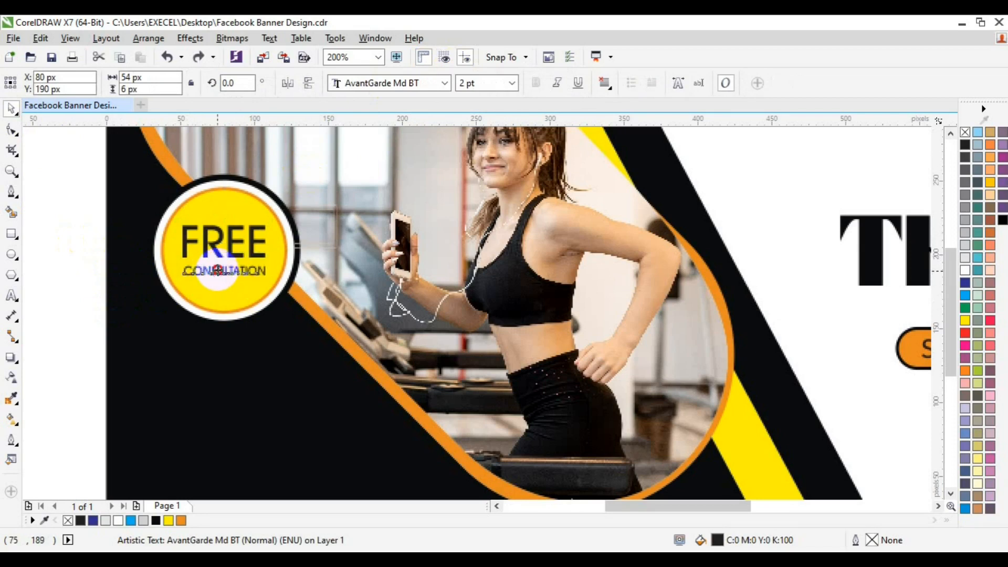
{"action": "left_click_drag", "start_coordinate": [219, 272], "coordinate": [218, 268]}
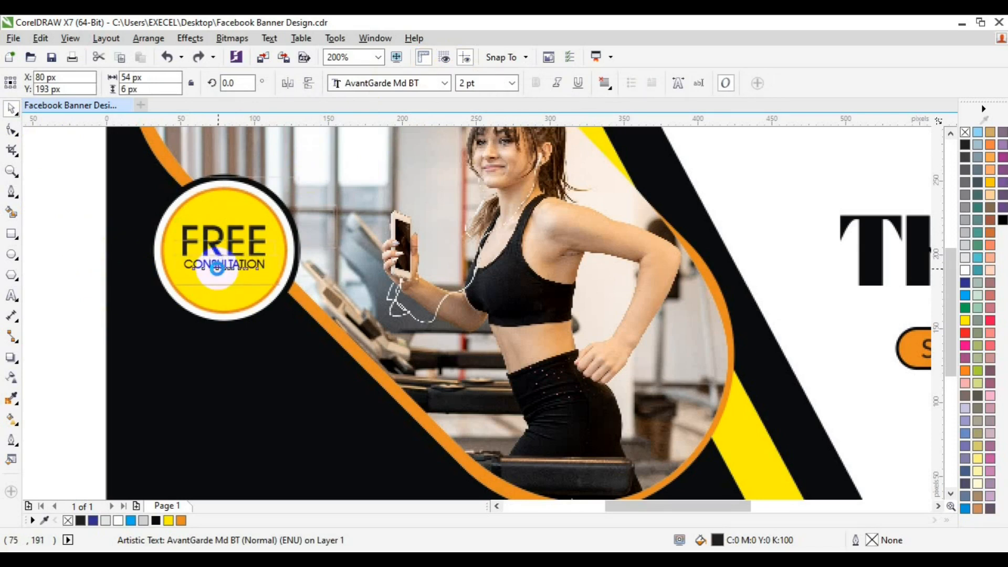
Step: Group "FREE" and "CONSULTATION" again and centre the group vertically in the circle badge
{"action": "left_click", "coordinate": [250, 248], "text": "shift"}
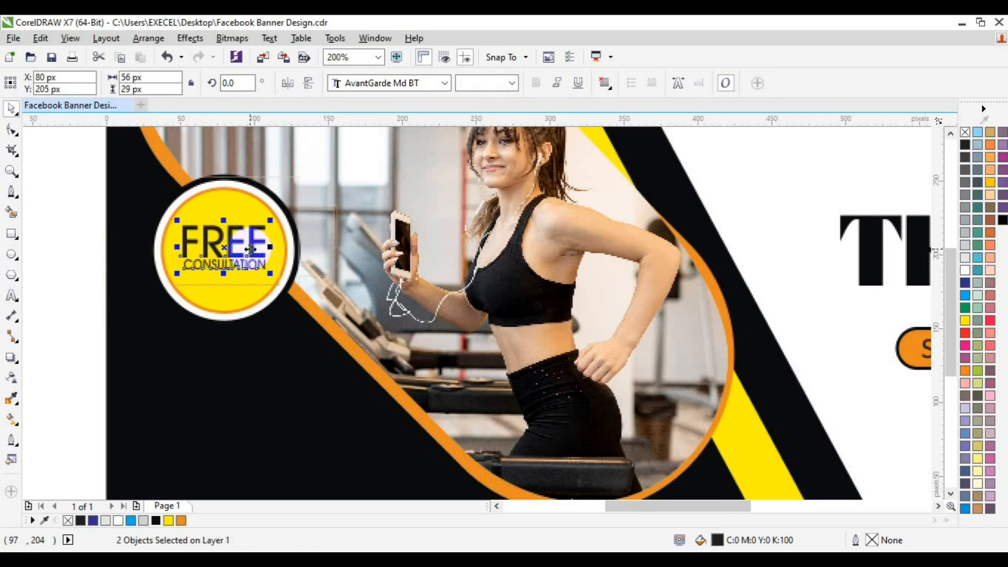
{"action": "key", "text": "ctrl+g"}
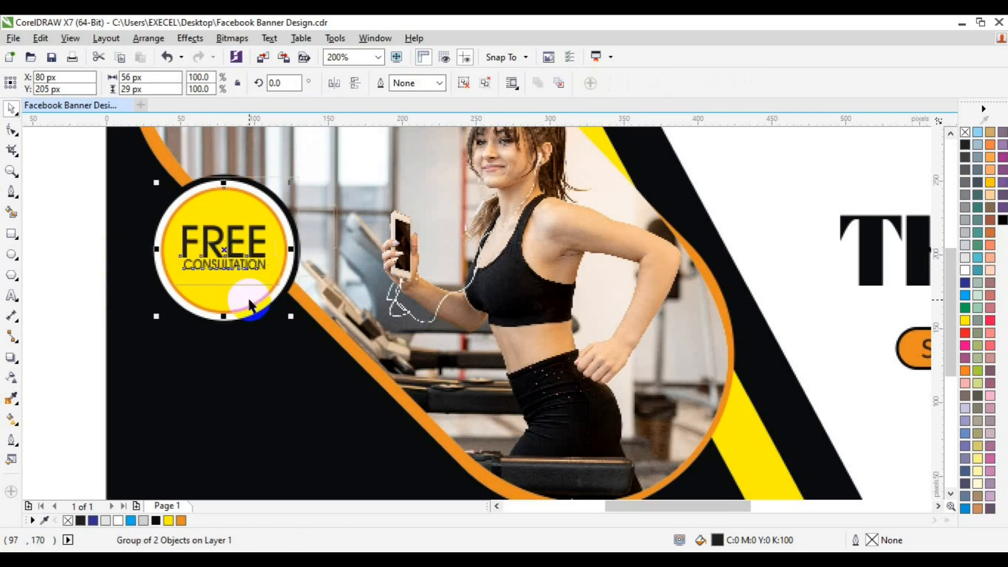
{"action": "left_click", "coordinate": [250, 300], "text": "shift"}
{"action": "key", "text": "e"}
{"action": "left_click", "coordinate": [60, 252]}
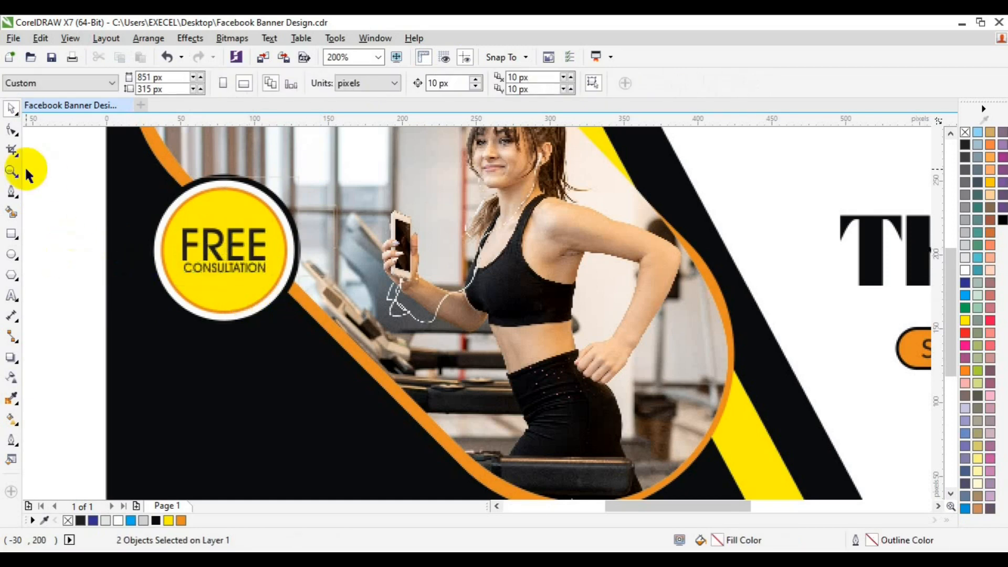
Step: Ungroup the contact text block below the service badges
{"action": "scroll", "coordinate": [269, 425], "scroll_direction": "down", "scroll_amount": 3}
{"action": "left_click", "coordinate": [12, 171]}
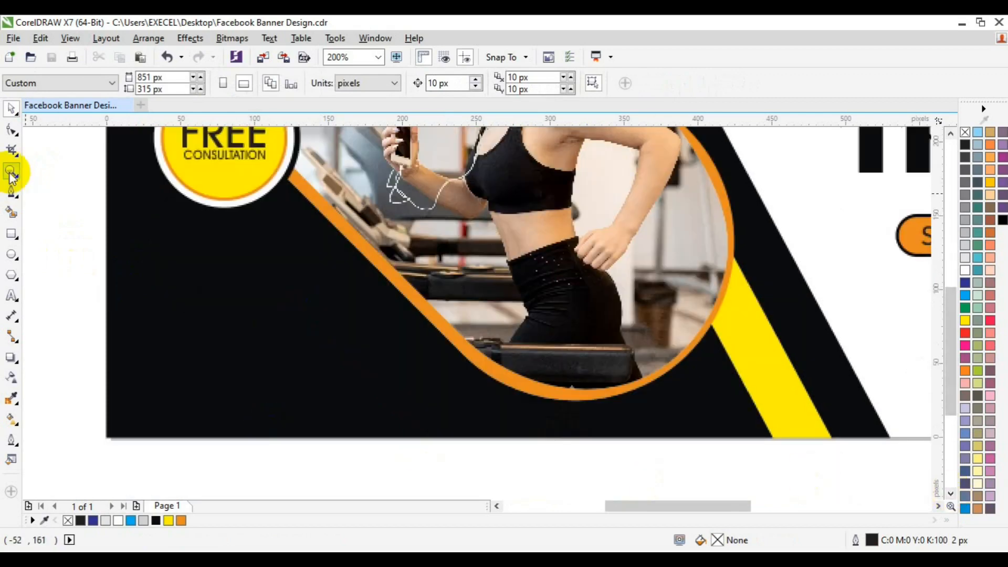
{"action": "left_click", "coordinate": [102, 82]}
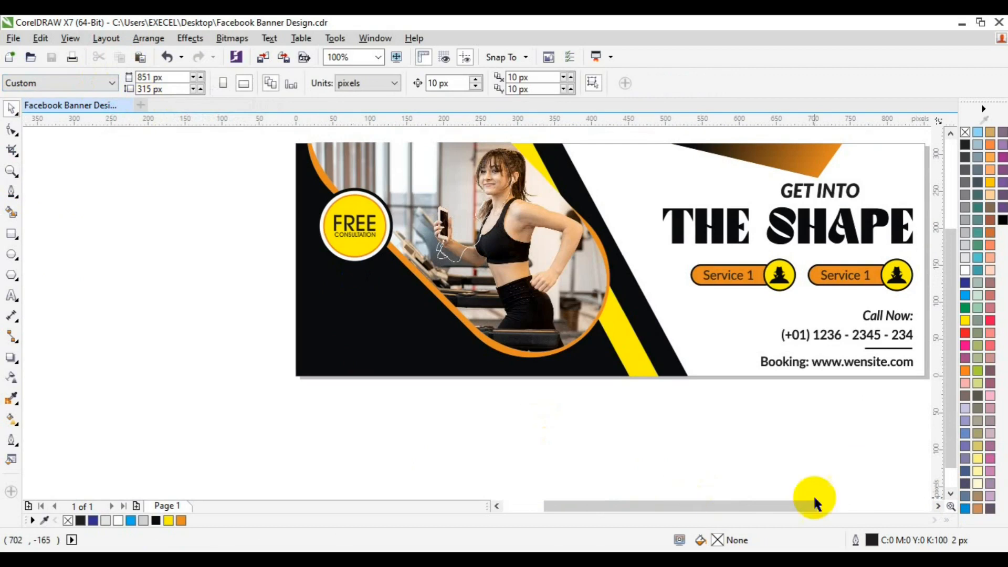
{"action": "left_click", "coordinate": [938, 507]}
{"action": "left_click", "coordinate": [772, 362]}
{"action": "left_click", "coordinate": [463, 83]}
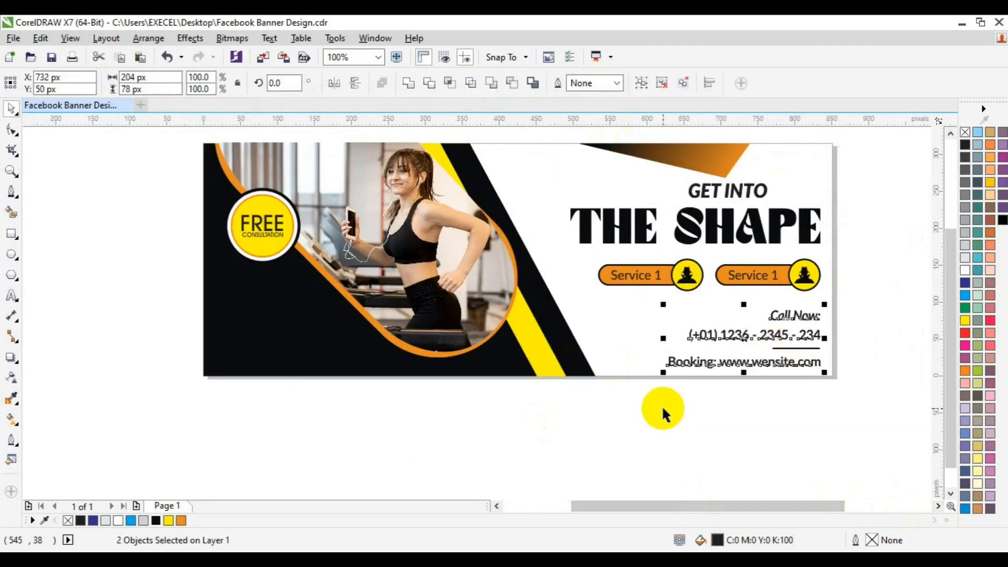
{"action": "left_click", "coordinate": [662, 407]}
{"action": "left_click", "coordinate": [723, 367]}
{"action": "left_click_drag", "start_coordinate": [723, 368], "coordinate": [300, 361]}
{"action": "left_click", "coordinate": [168, 520]}
Step: Align the bottom of the yellow booking line with the original booking line and deselect both
{"action": "left_click", "coordinate": [753, 362]}
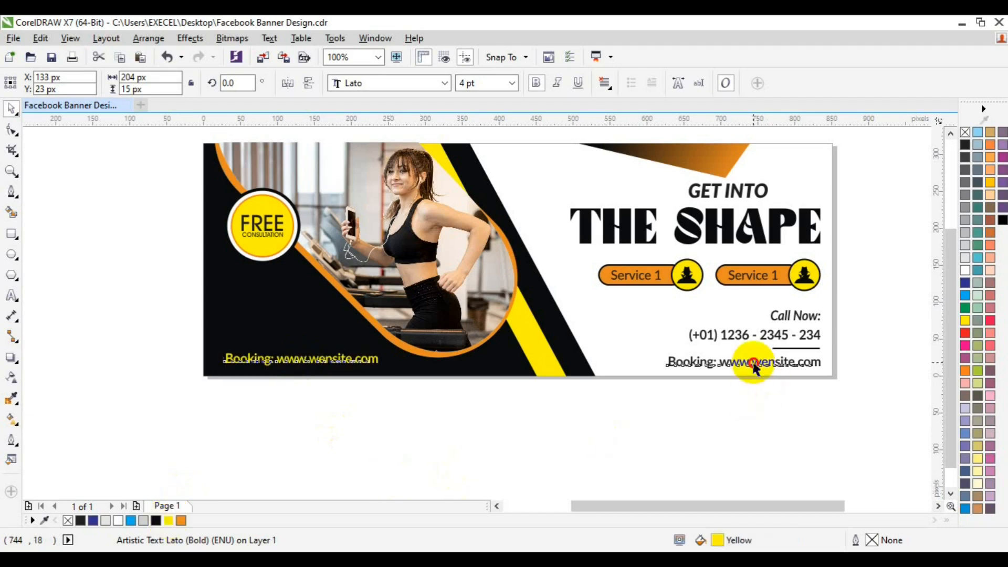
{"action": "key", "text": "b"}
{"action": "left_click", "coordinate": [484, 444]}
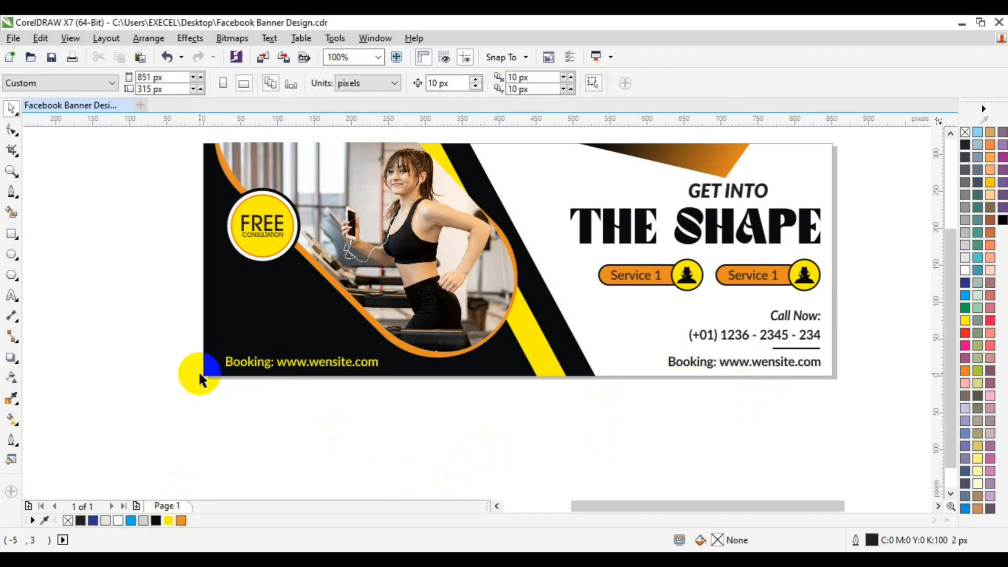